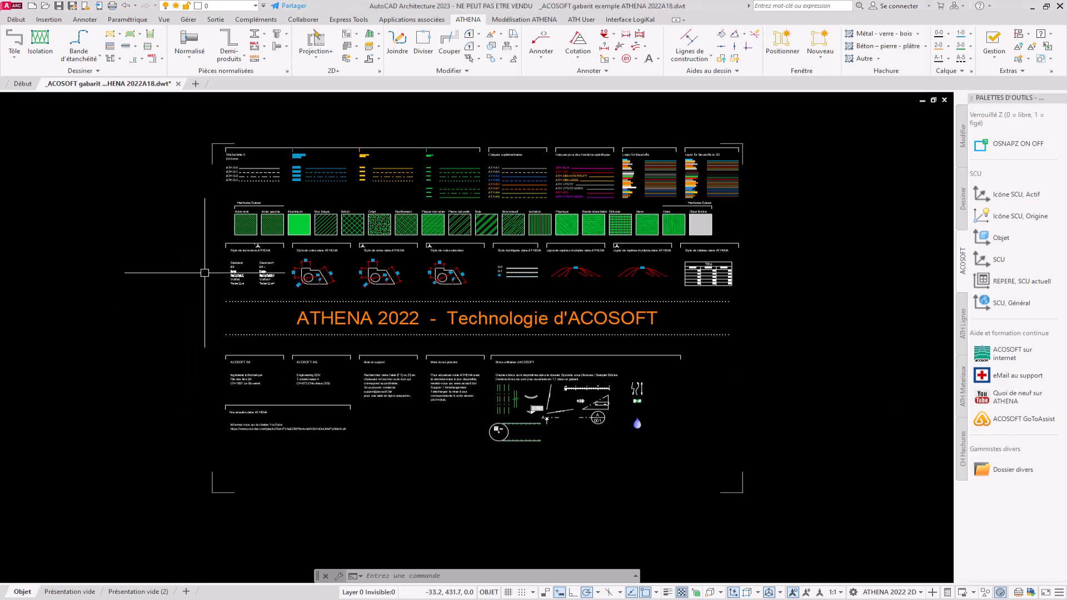
- Open the template's drawing properties and add a custom property named Chantier with no value
left_click(46, 147)
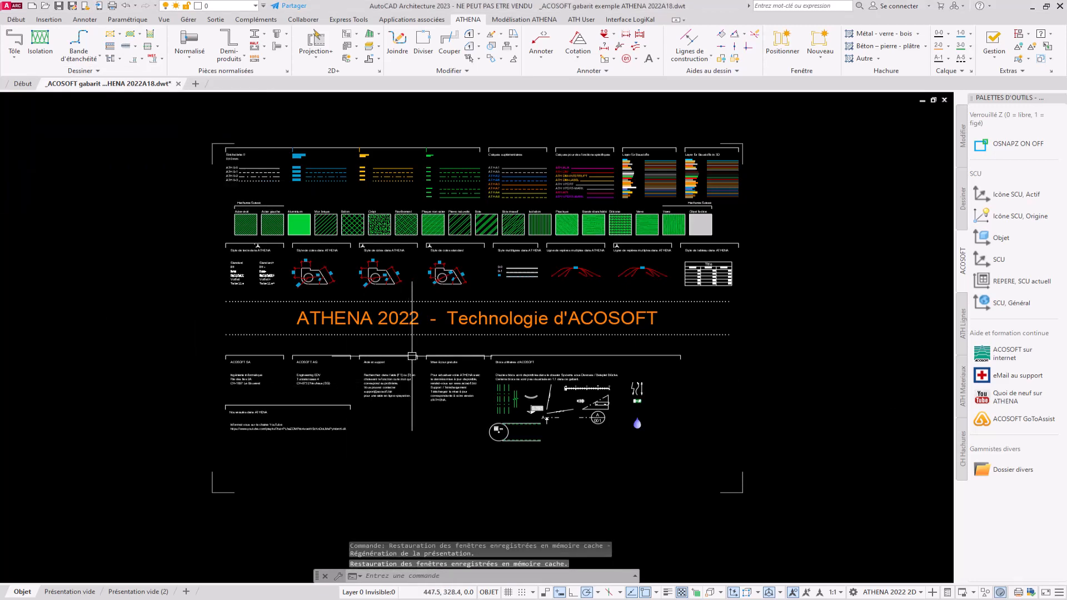
left_click(13, 6)
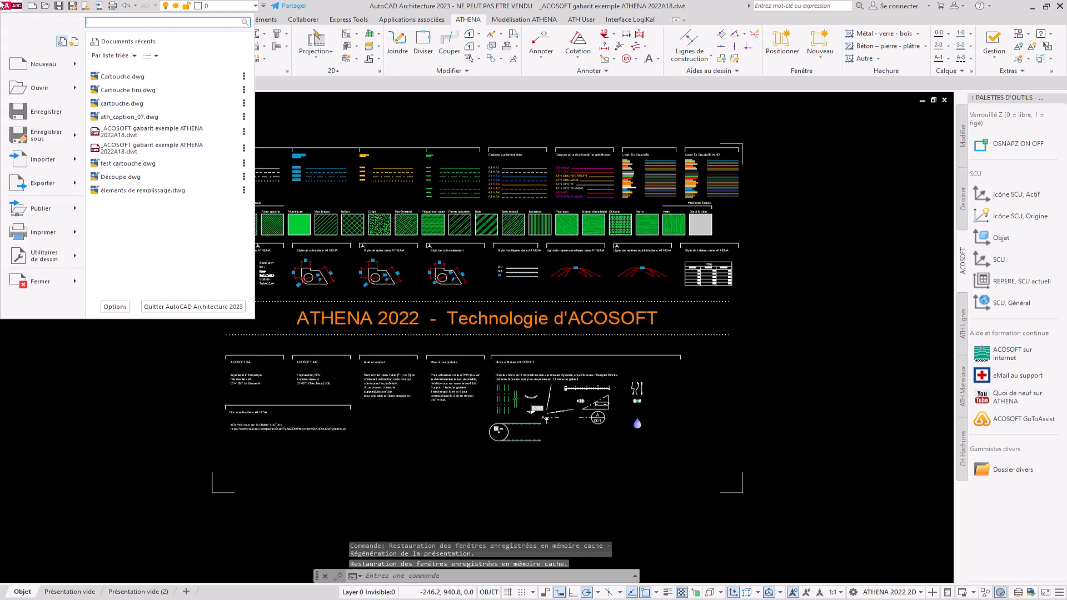
mouse_move(76, 256)
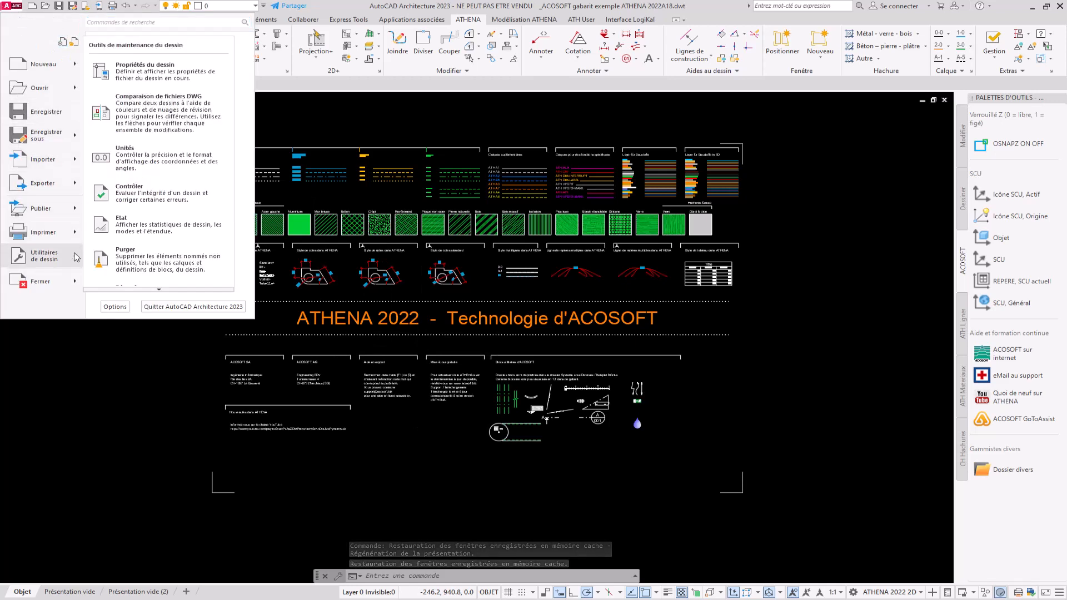
left_click(165, 72)
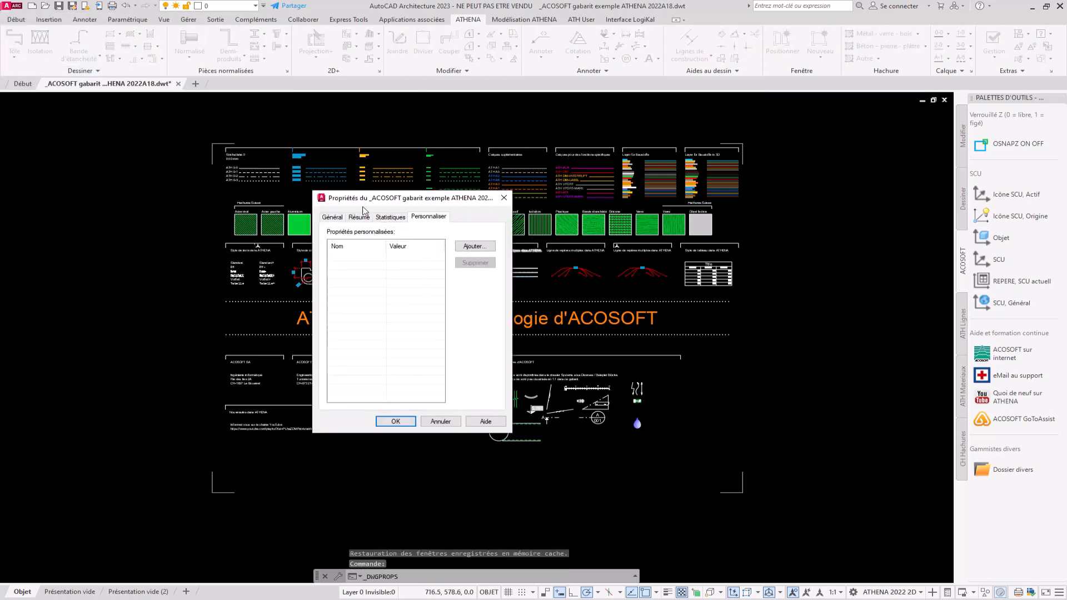
left_click(465, 246)
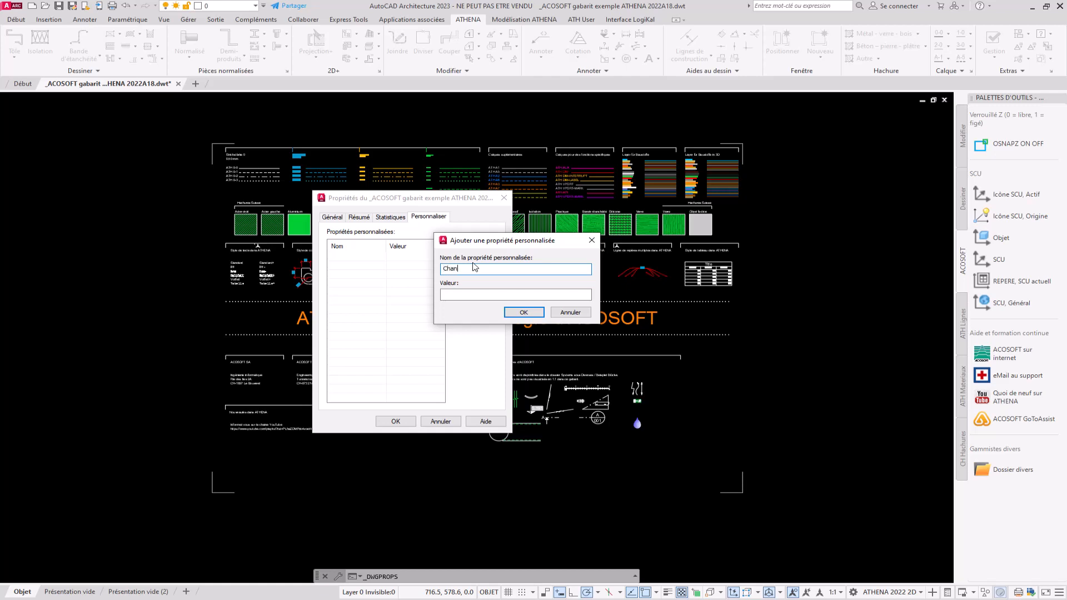
left_click(522, 312)
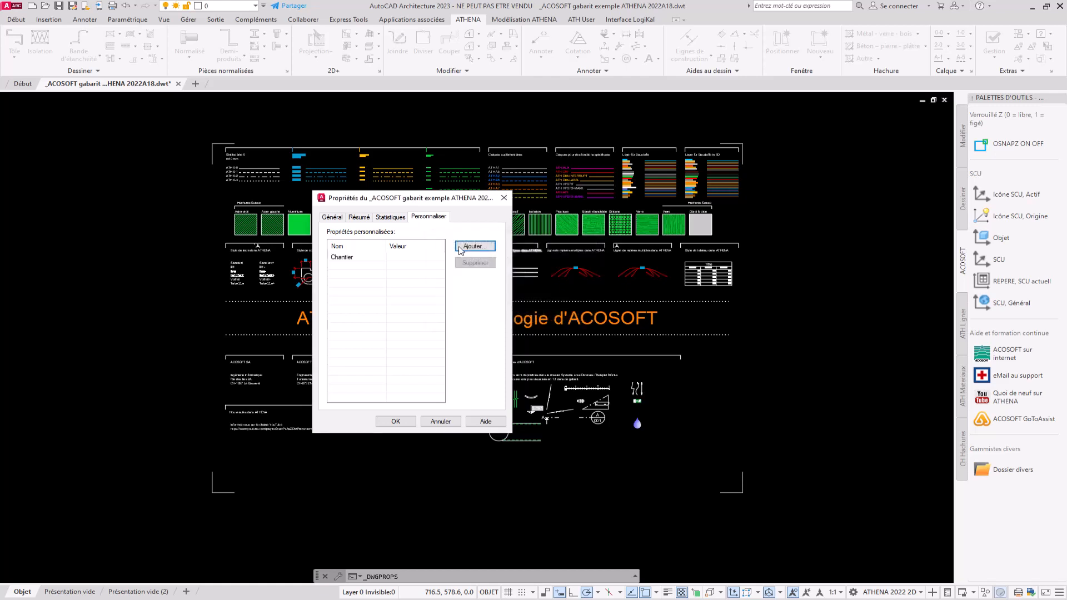
- Add the empty custom properties N° Affaire and Mandataire to the drawing properties, and save the template
left_click(467, 247)
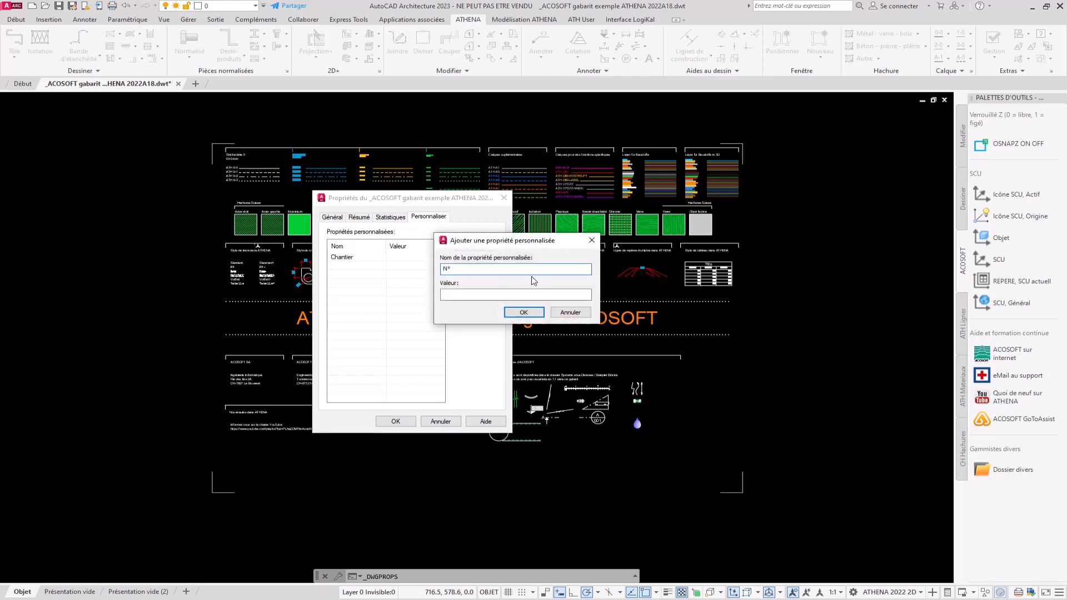
type("N°Affaire")
left_click(524, 311)
left_click(475, 246)
left_click(524, 312)
left_click(395, 421)
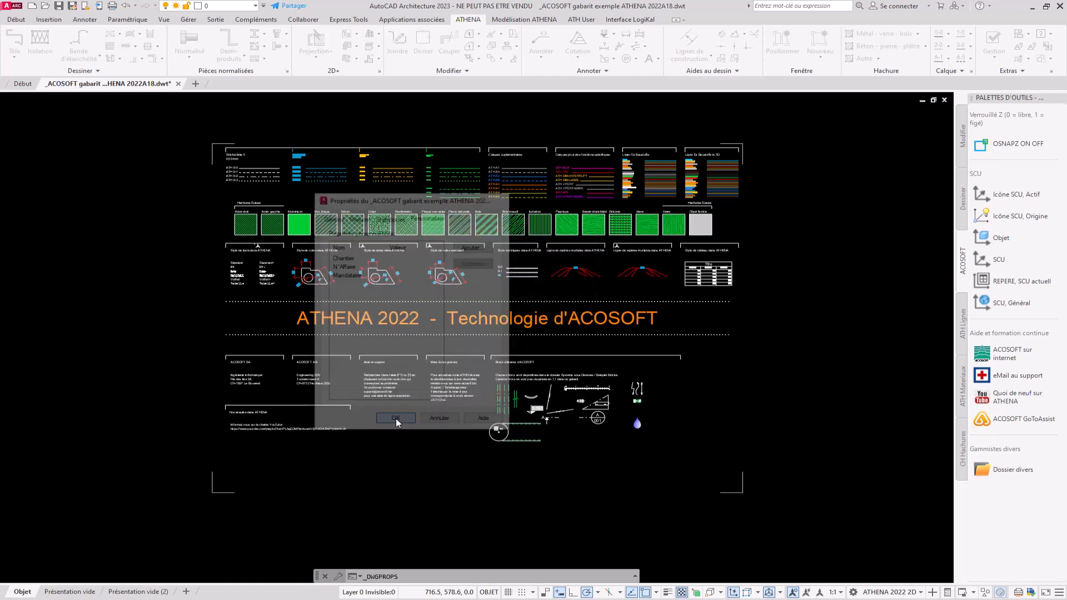
left_click(58, 6)
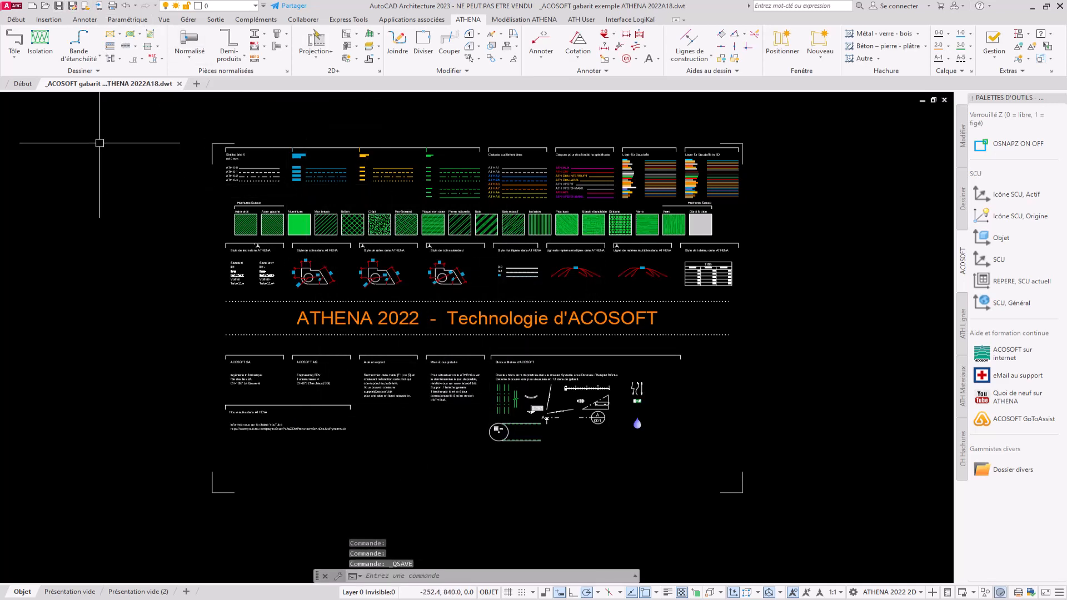
- Create a new drawing and paste the copied title block into the empty area beside the lower-left corner of the sheet frame
left_click(195, 85)
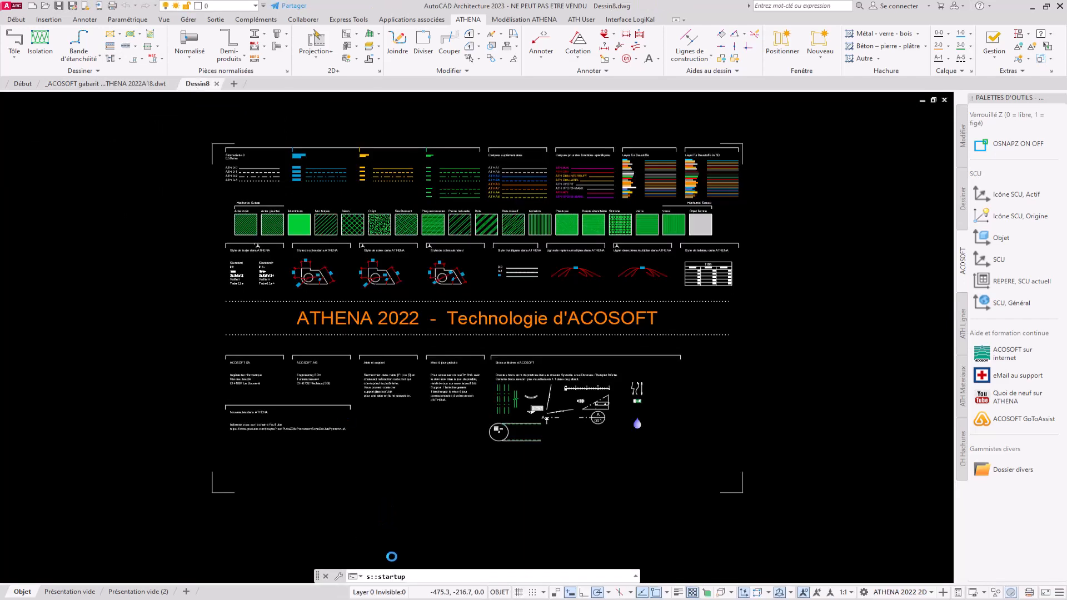
key("ctrl+v")
scroll(489, 433, "up", 6)
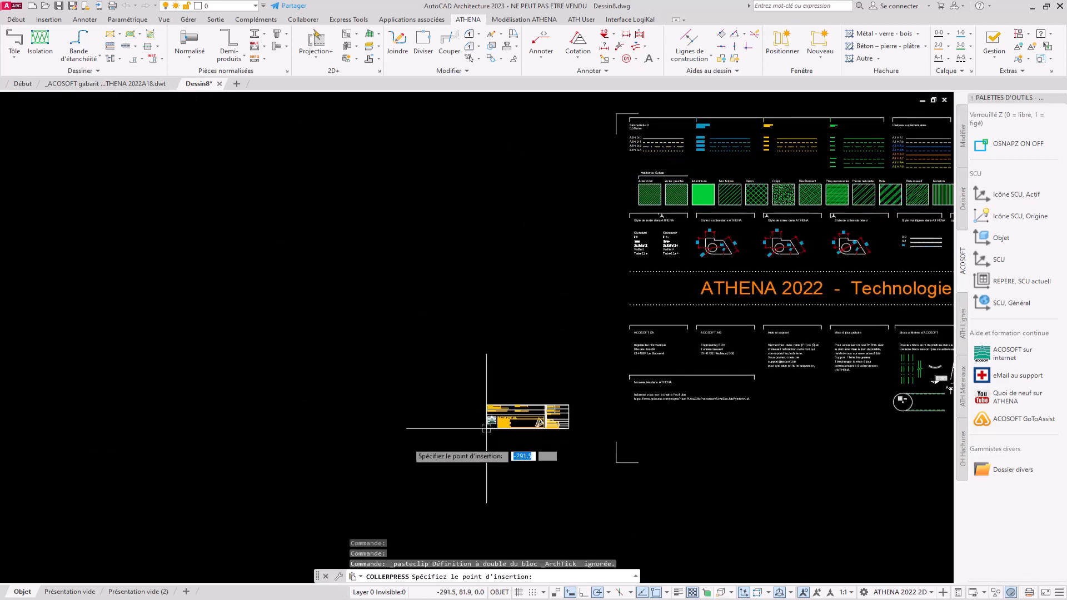
left_click(528, 451)
middle_click_drag(695, 467, 361, 425)
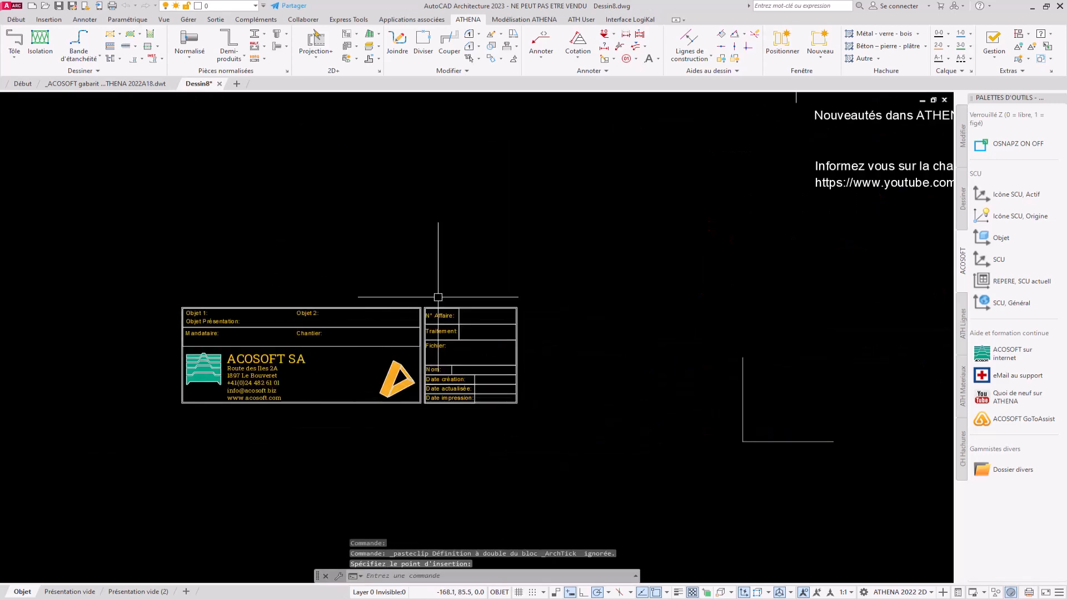
scroll(224, 339, "up", 2)
middle_click_drag(224, 339, 254, 353)
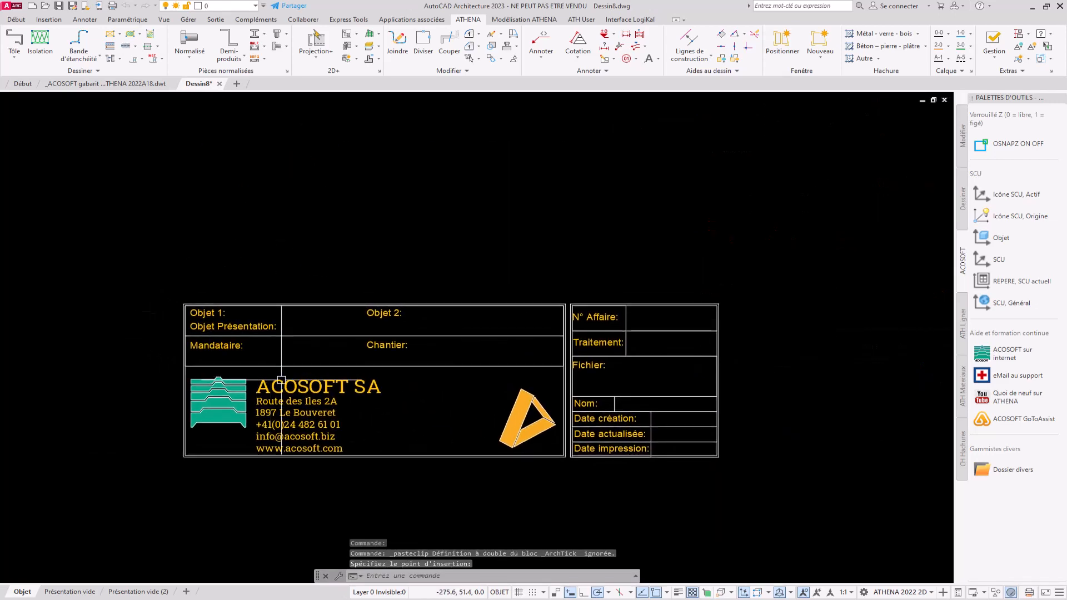
scroll(307, 350, "up", 2)
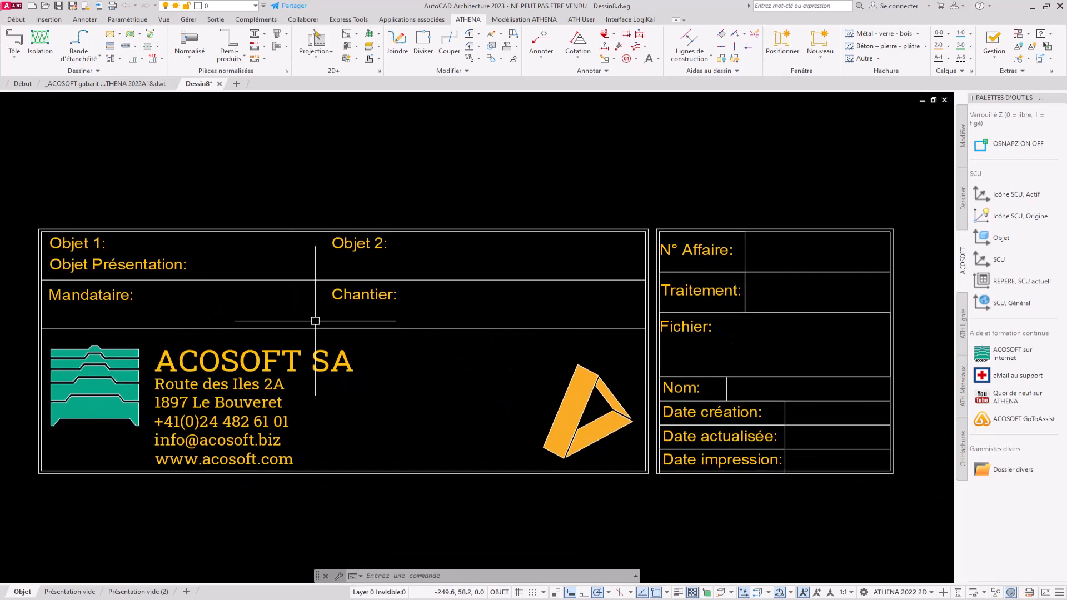
- Define a left-justified attribute tagged Objet_1 with the prompt Objet 1, and place it right after the "Objet 1:" label
left_click(49, 20)
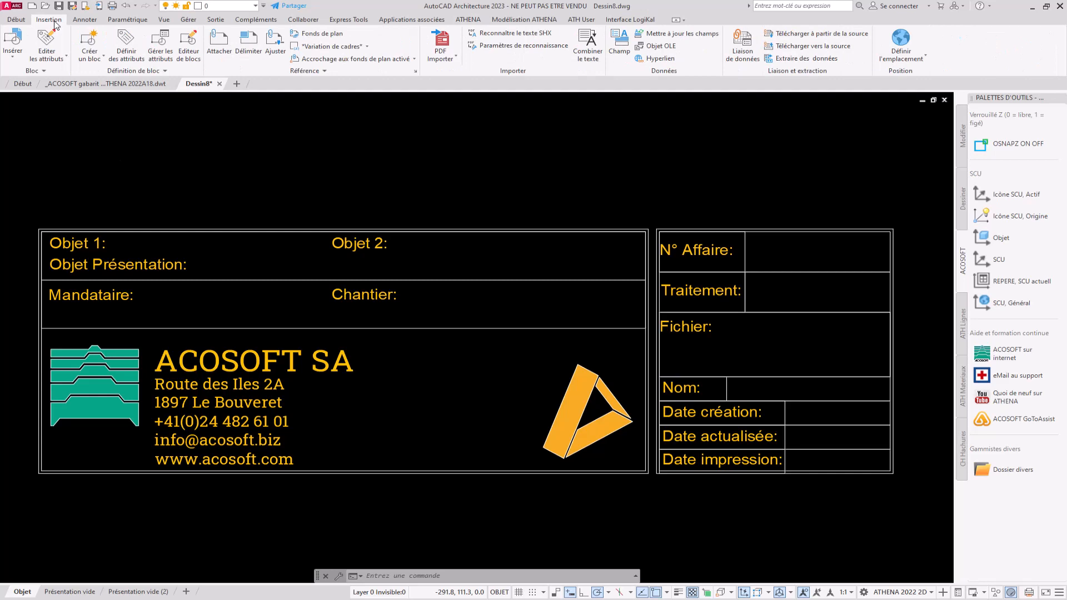
left_click(125, 38)
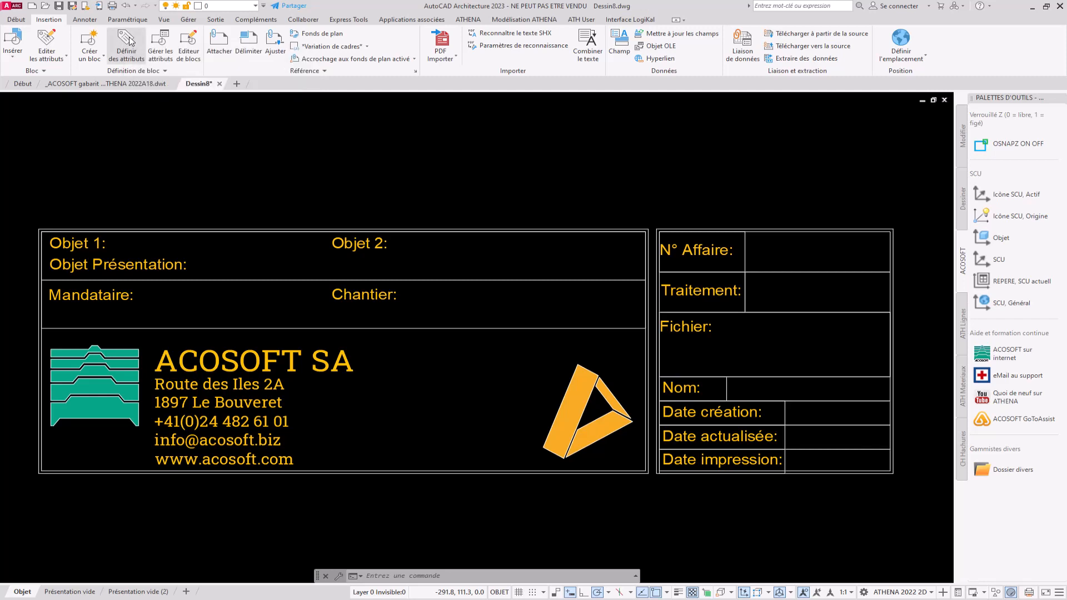
left_click_drag(475, 199, 475, 187)
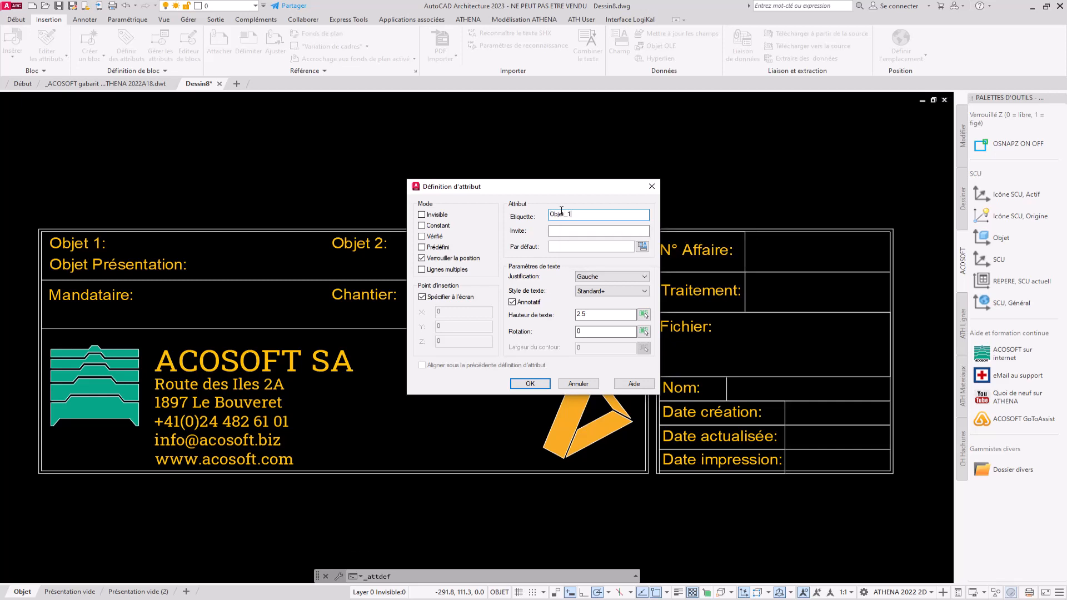
left_click(563, 228)
type("Objet 1")
left_click(600, 278)
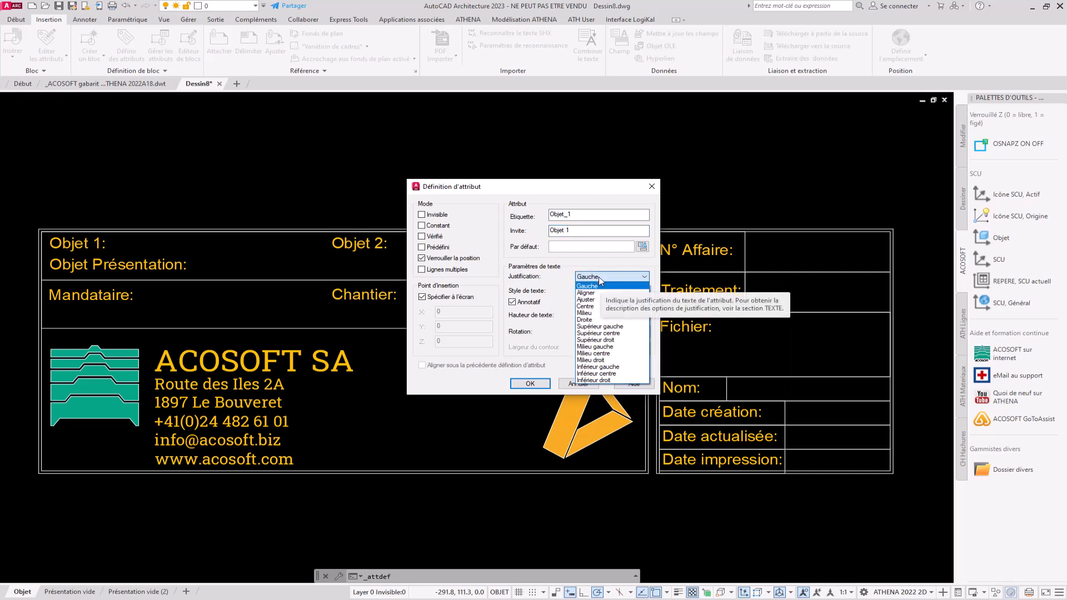
left_click(598, 277)
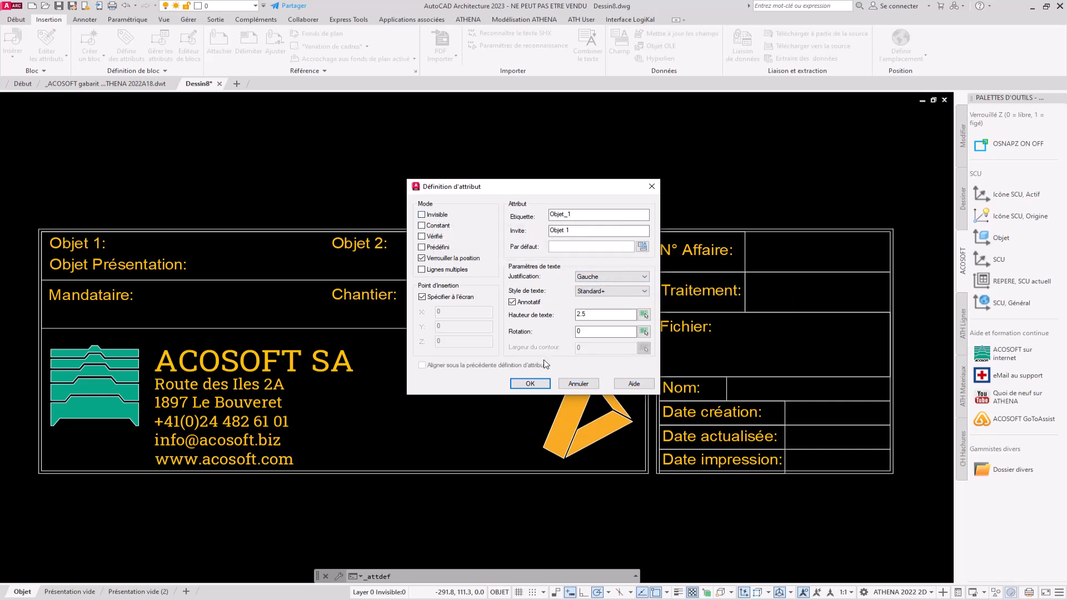
left_click(530, 384)
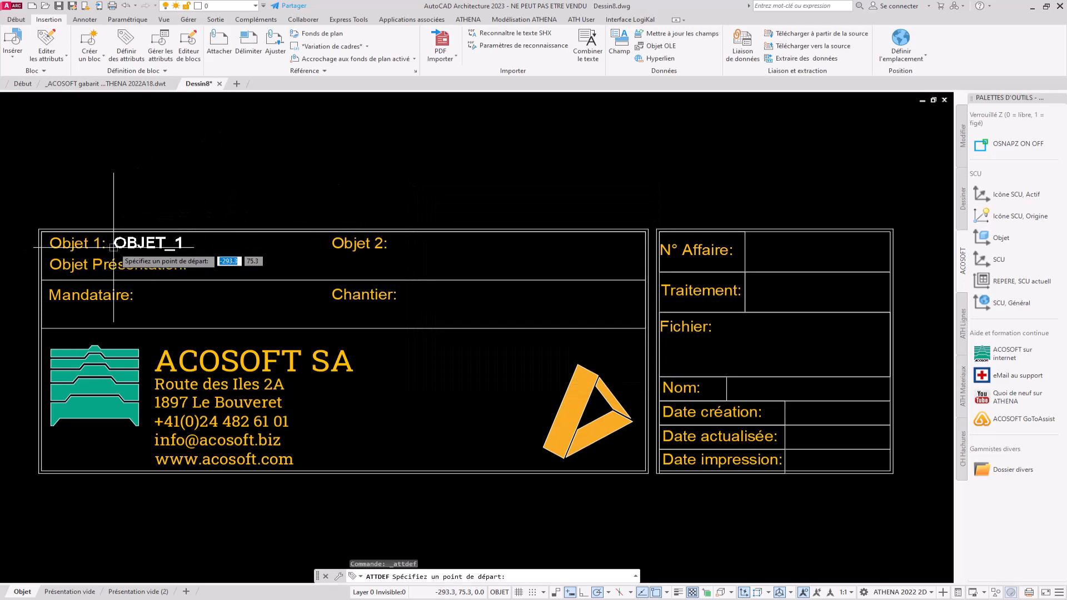
scroll(120, 245, "up", 2)
left_click(115, 244)
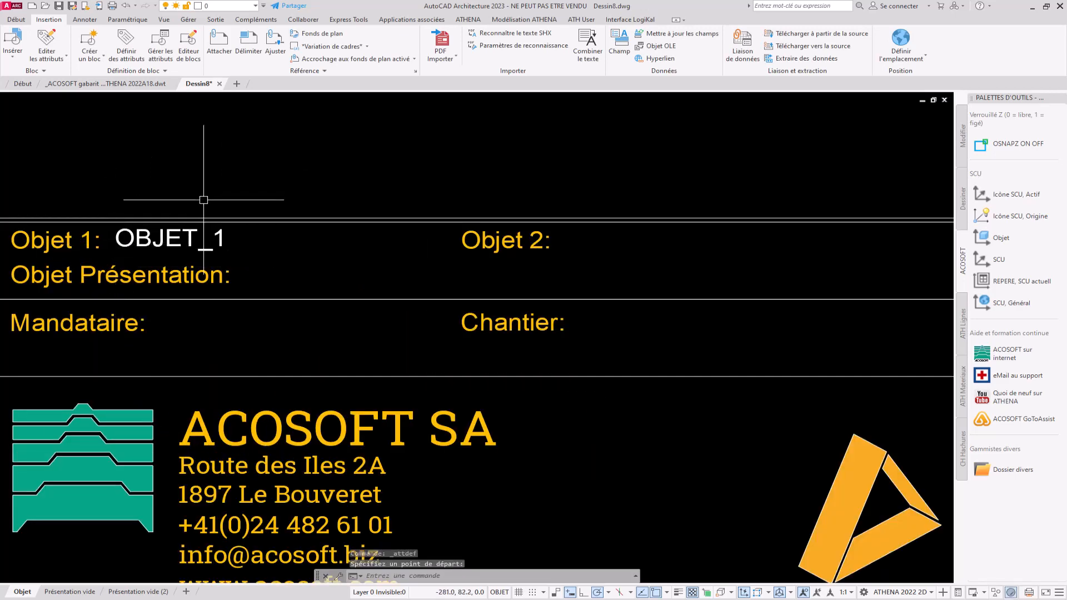
- Define an attribute tagged Objet_2 with a matching prompt, and place it right after the "Objet 2:" label
scroll(202, 197, "down", 2)
key("Return")
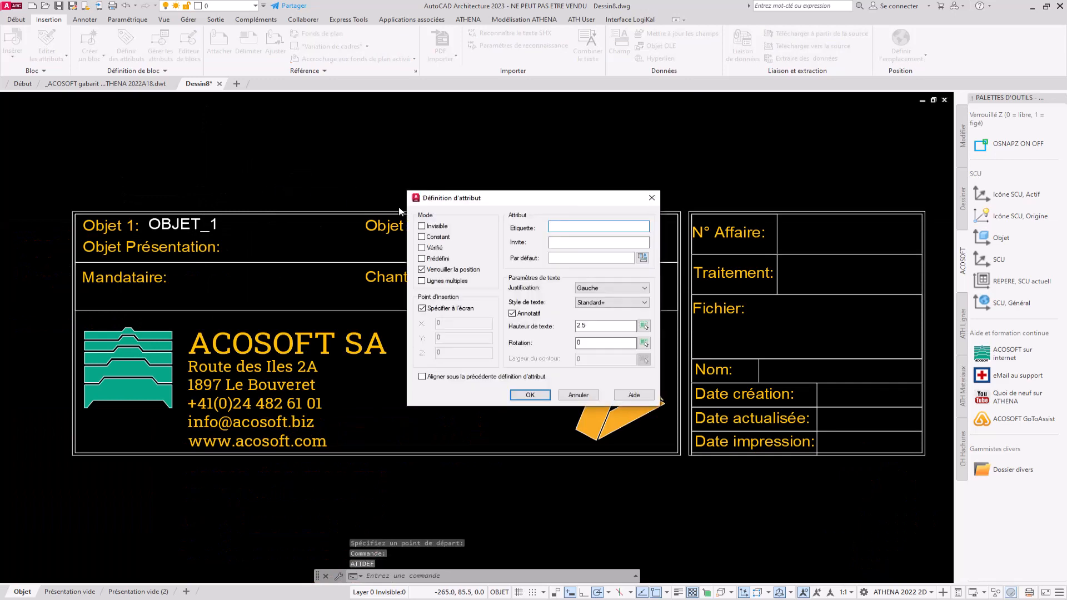
type("Objet_2")
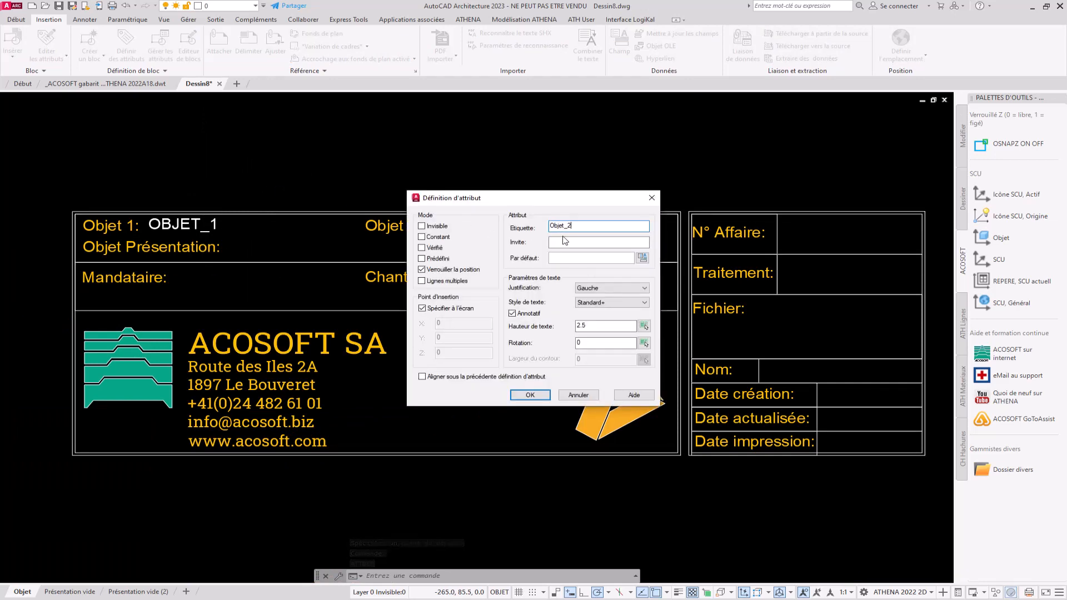
left_click(568, 241)
type("Objet")
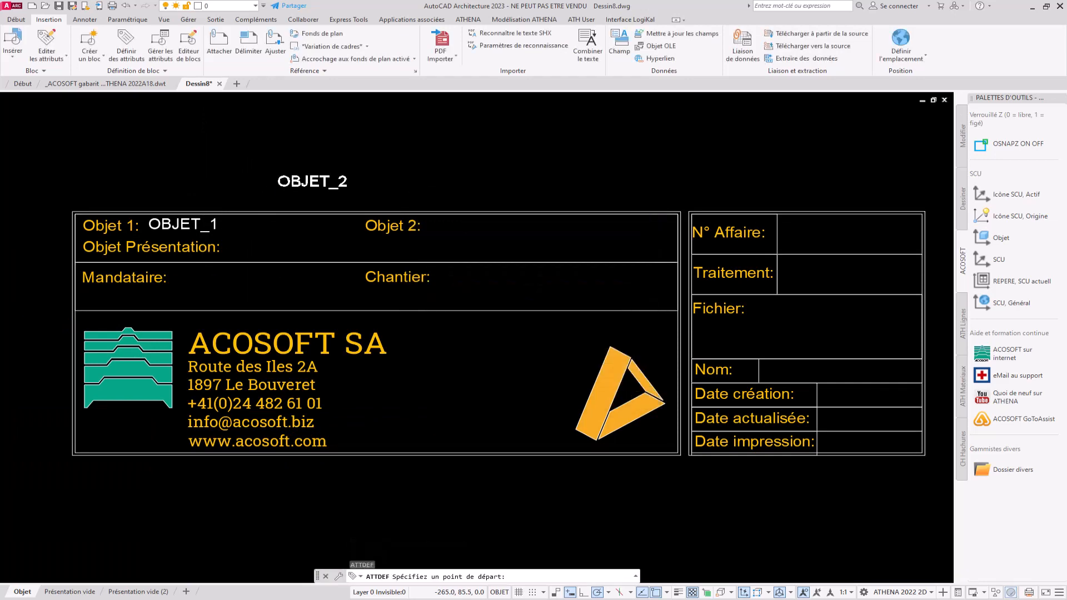
left_click(530, 395)
left_click(429, 231)
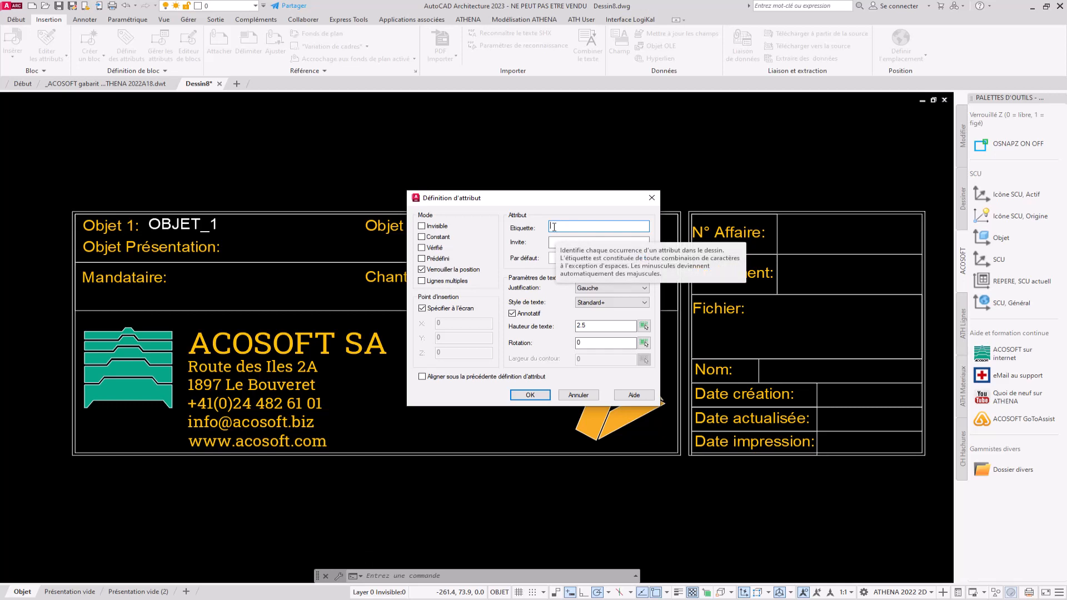
- Define attribute Objet_Présentation with prompt Objet Présentation and the ctab system variable field as default, placed after the "Objet Présentation:" label
type("Objet_Présentation")
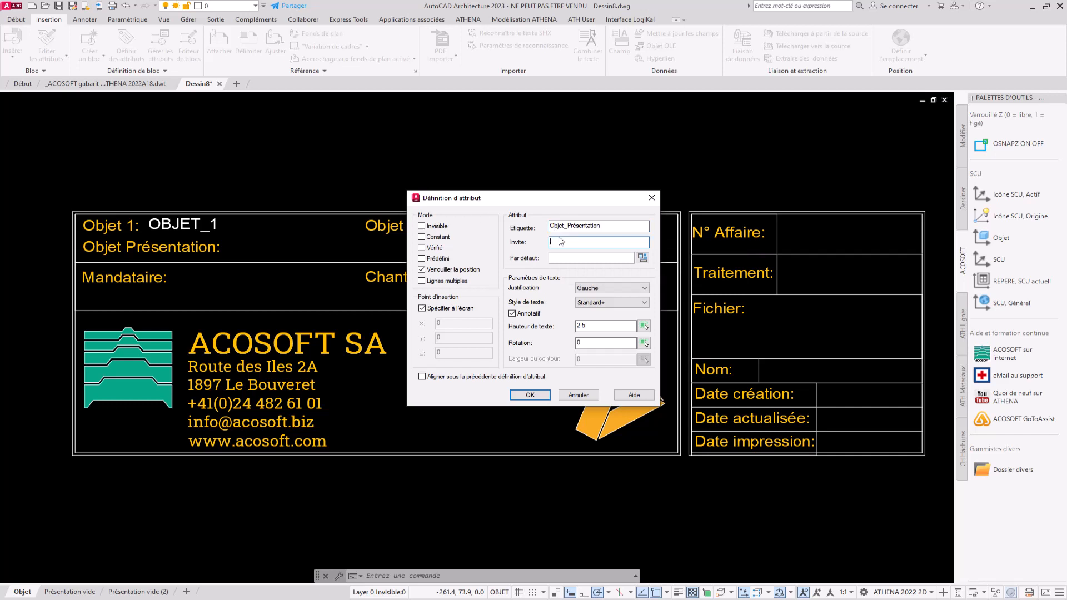
left_click(561, 241)
left_click(642, 259)
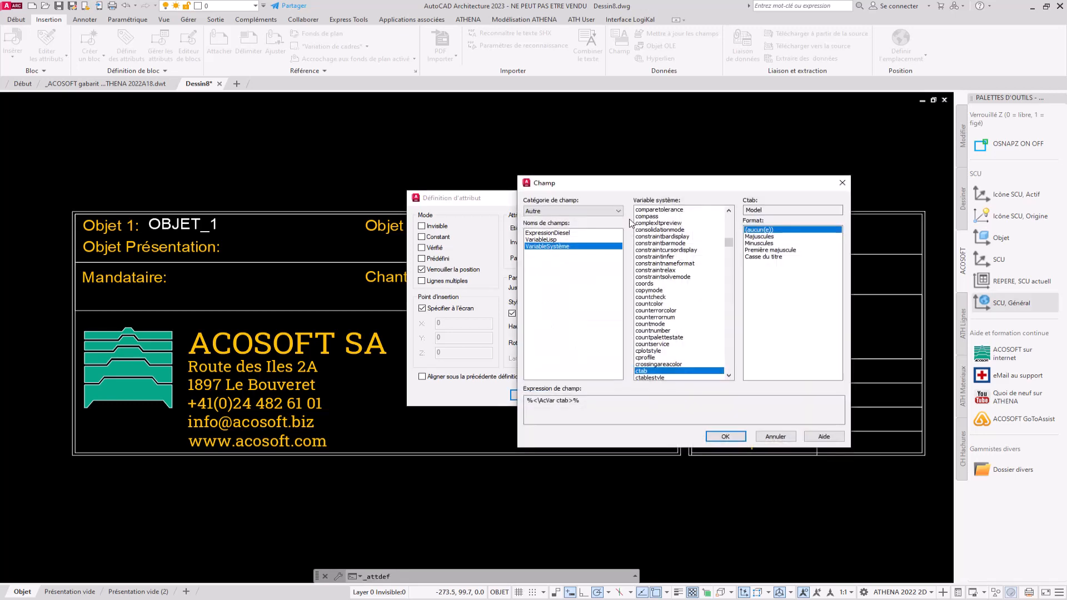
left_click(564, 211)
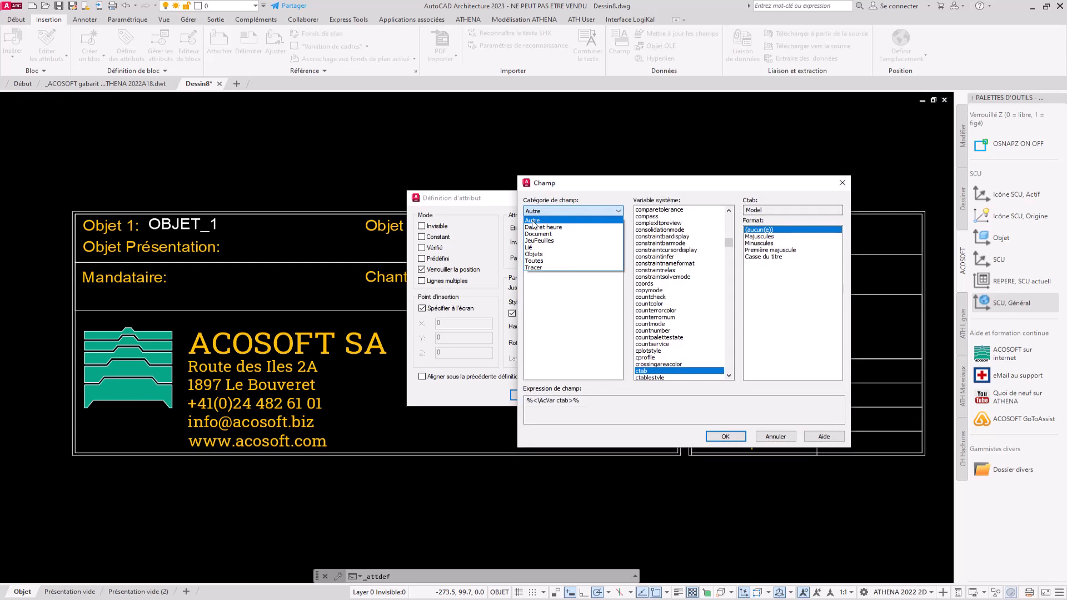
left_click(585, 290)
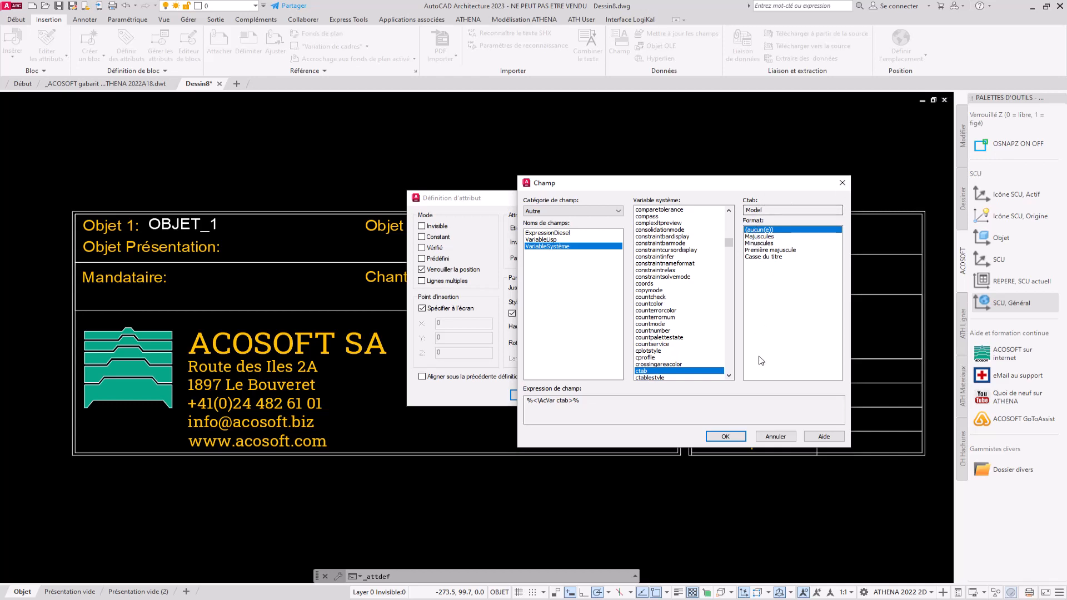
left_click(725, 436)
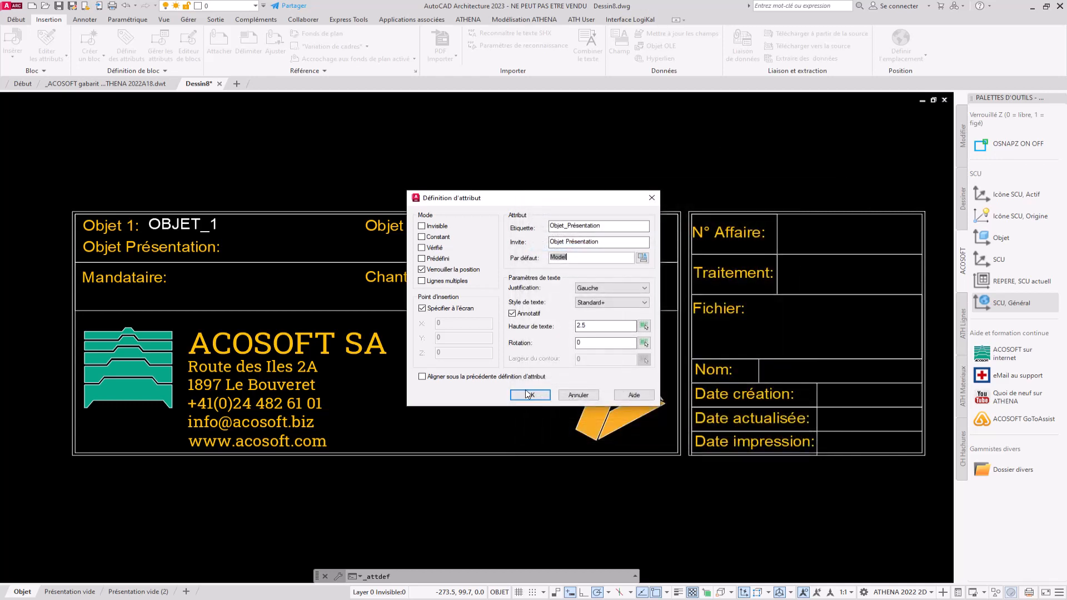
left_click(530, 394)
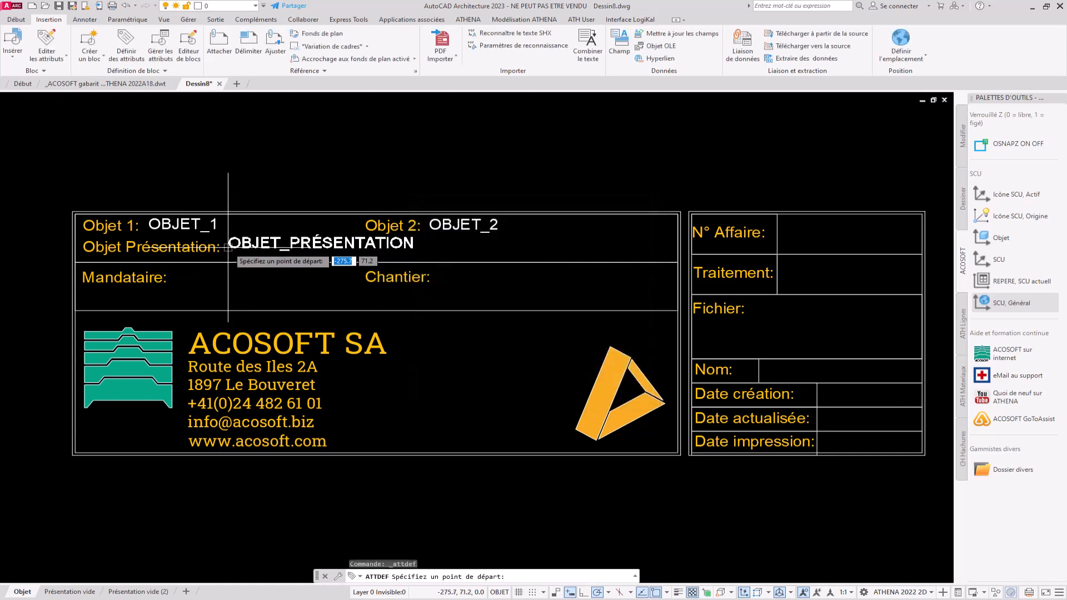
left_click(228, 246)
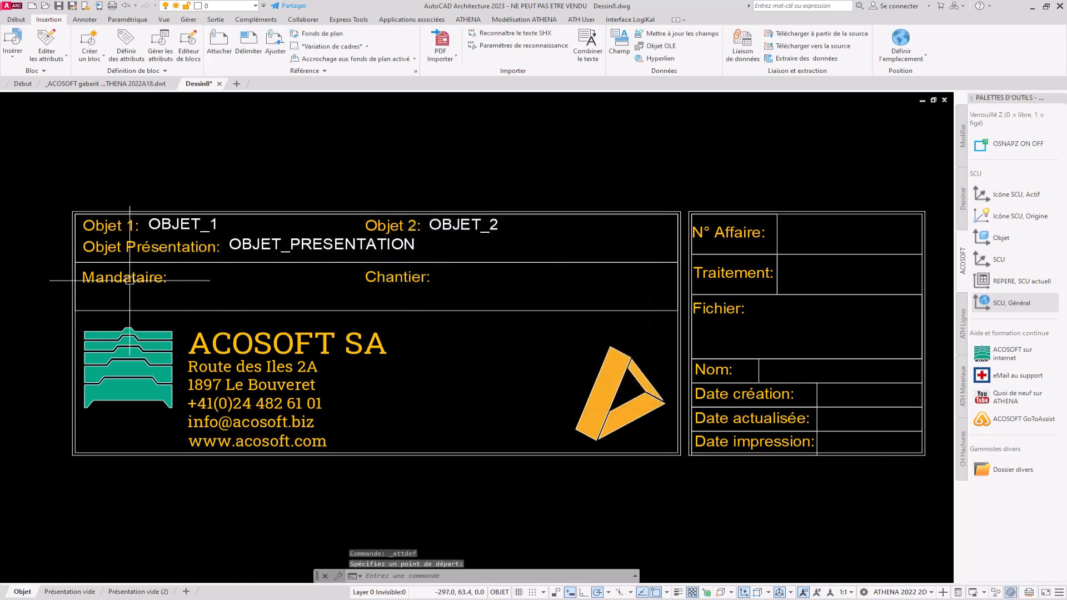
left_click(112, 279)
left_click(376, 272)
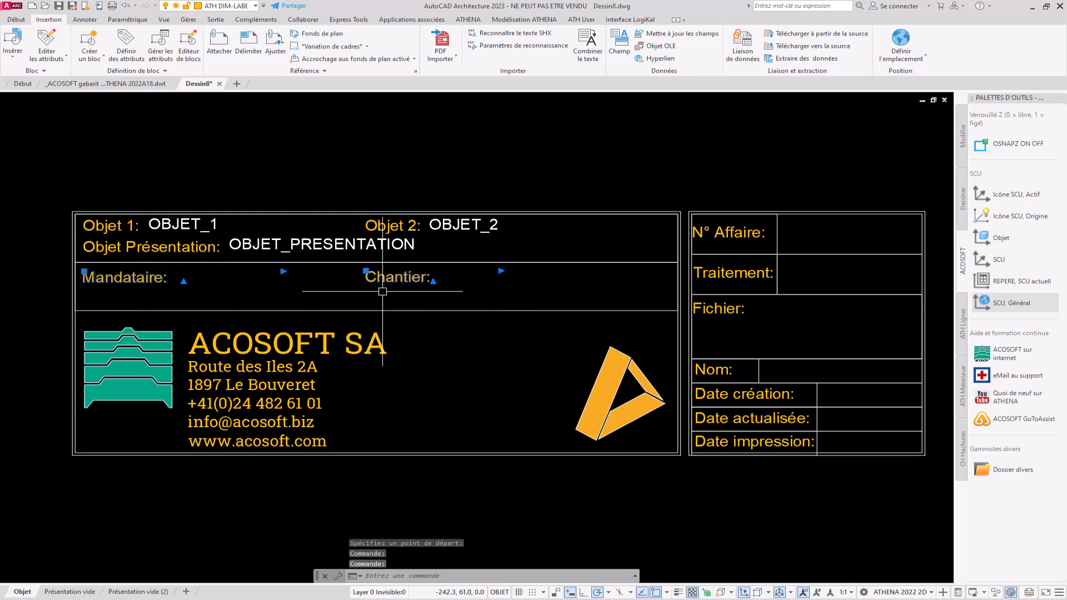
left_click(722, 234)
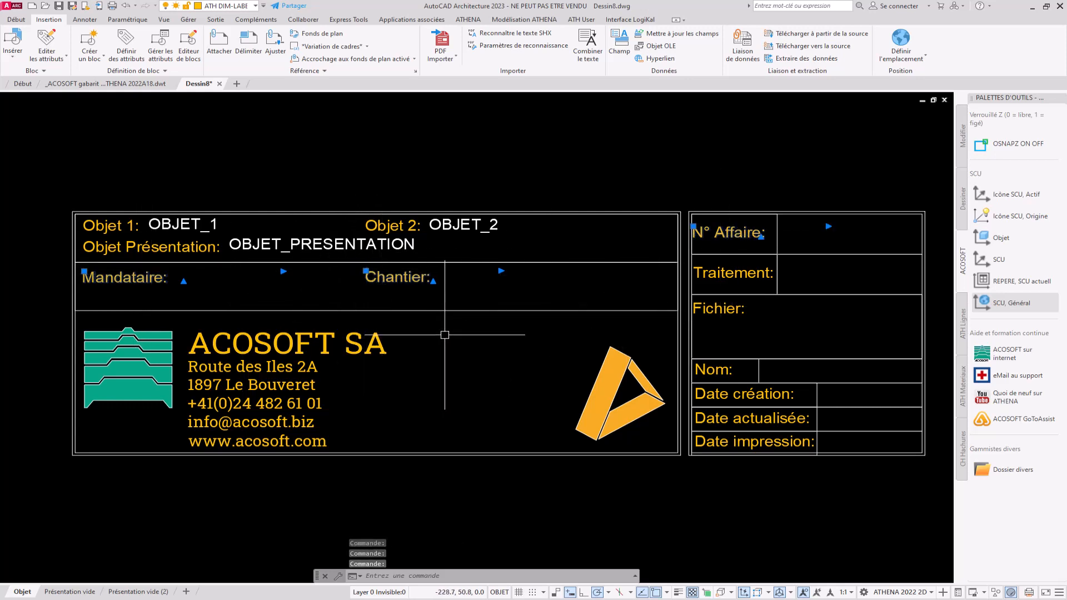
key("Escape")
- Define attribute Mandataire with a matching prompt and the Mandataire custom property field as default, placed below the "Mandataire:" label
left_click(126, 46)
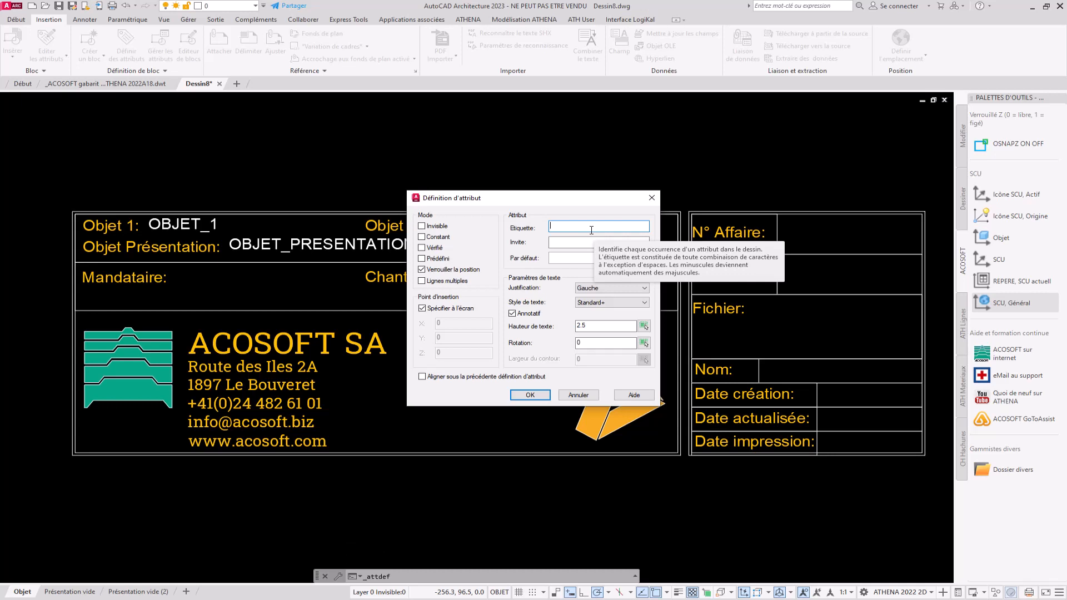
type("Mandataire")
left_click(595, 241)
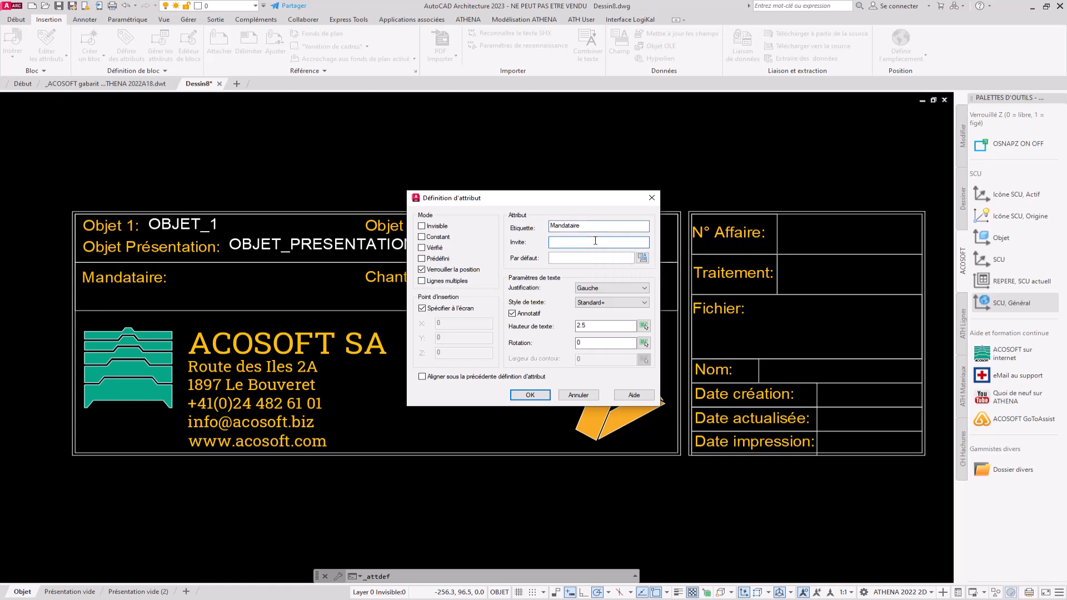
left_click(642, 257)
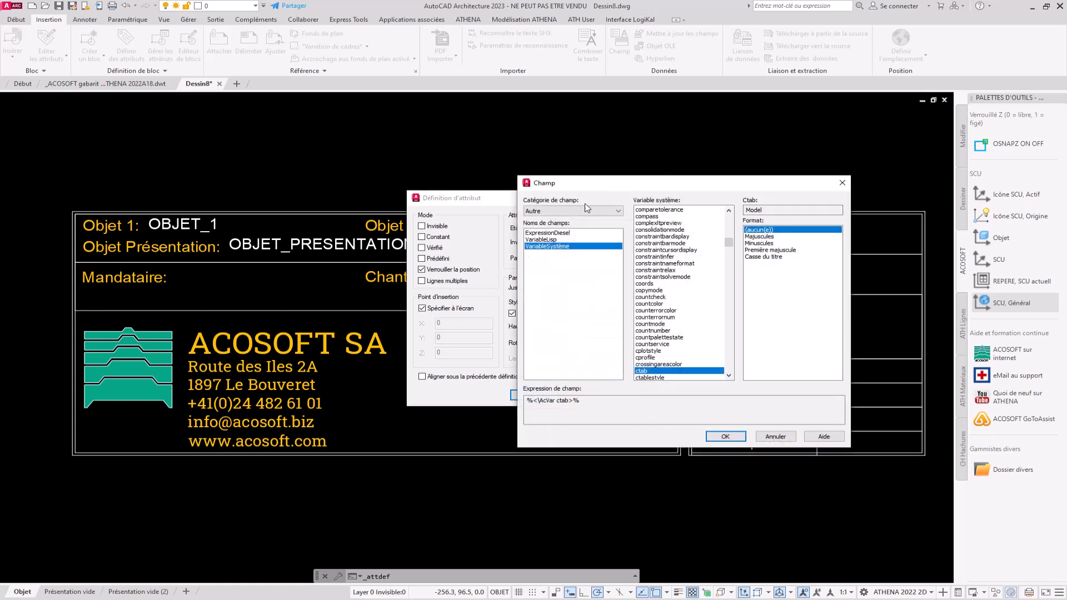
left_click(544, 210)
left_click(544, 261)
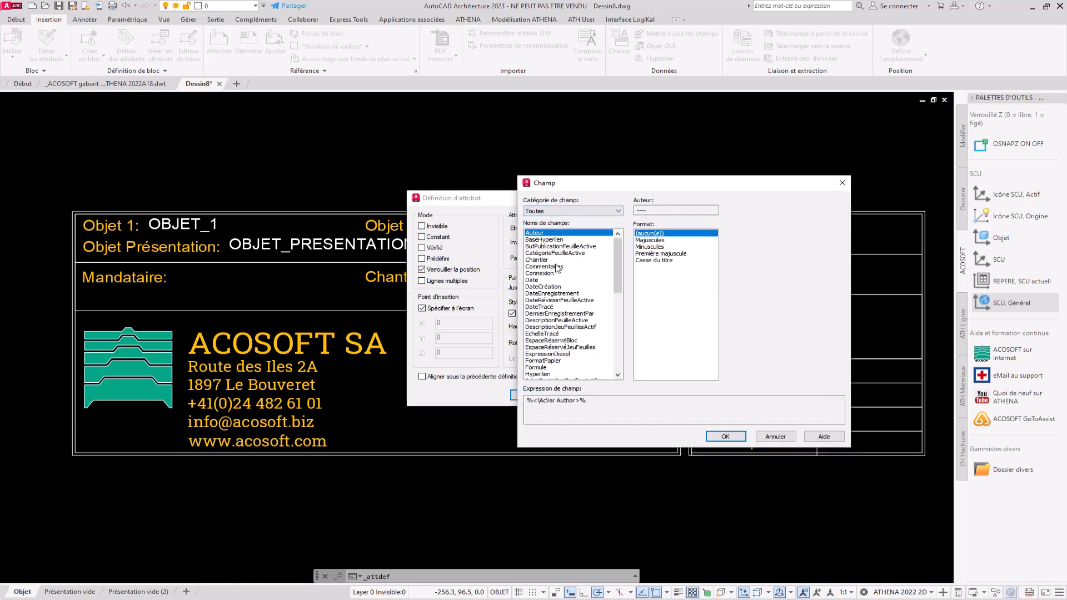
scroll(560, 270, "down", 3)
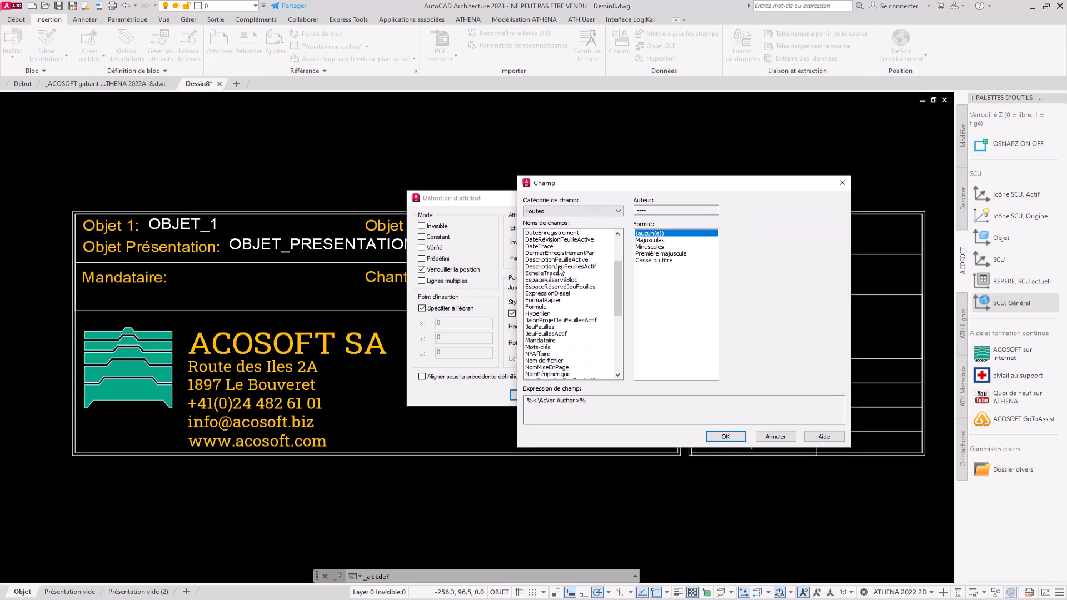
left_click(545, 340)
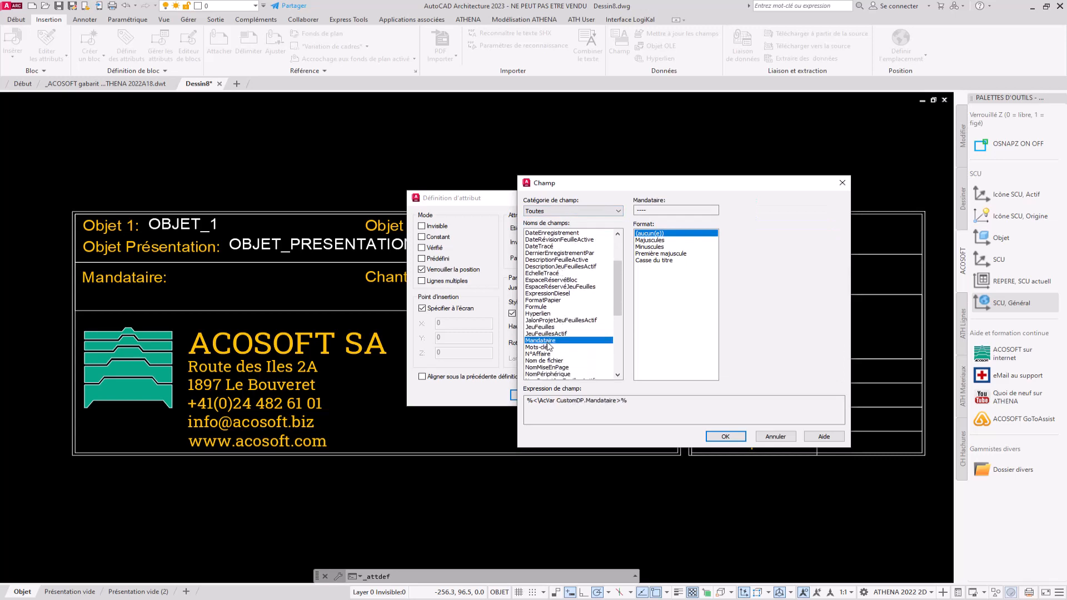
left_click(725, 437)
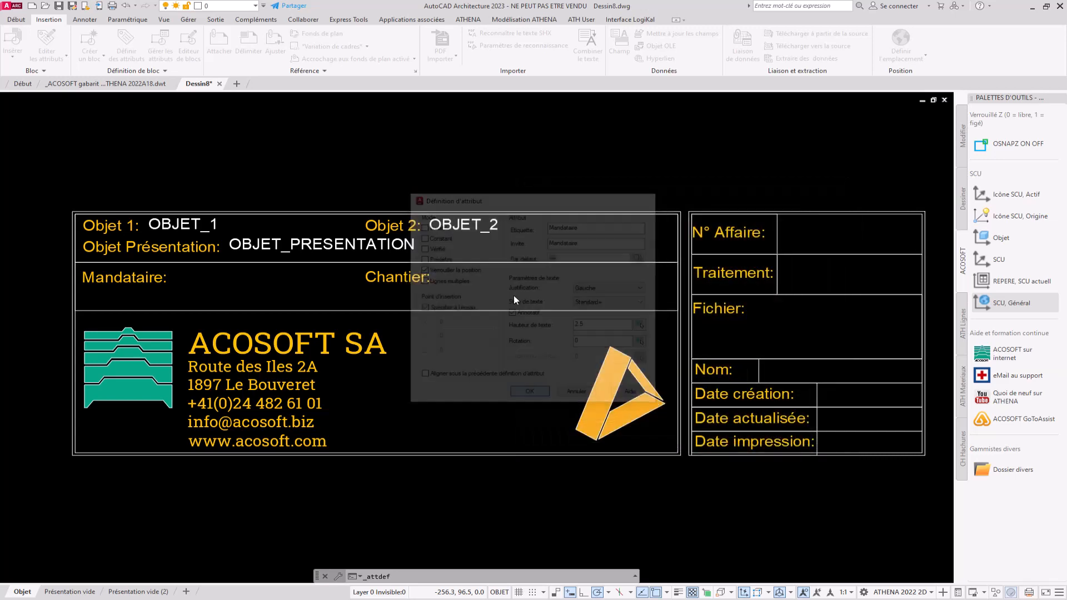
left_click(83, 300)
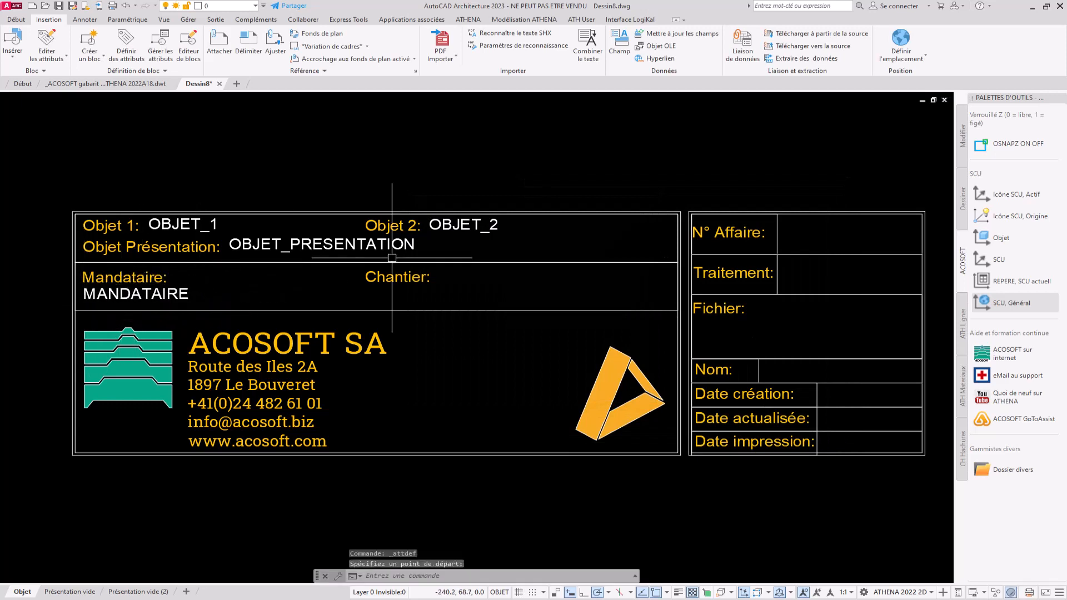
- Define attribute Chantier with a matching prompt and the Chantier custom property field as default, placed below the "Chantier:" label
key("Return")
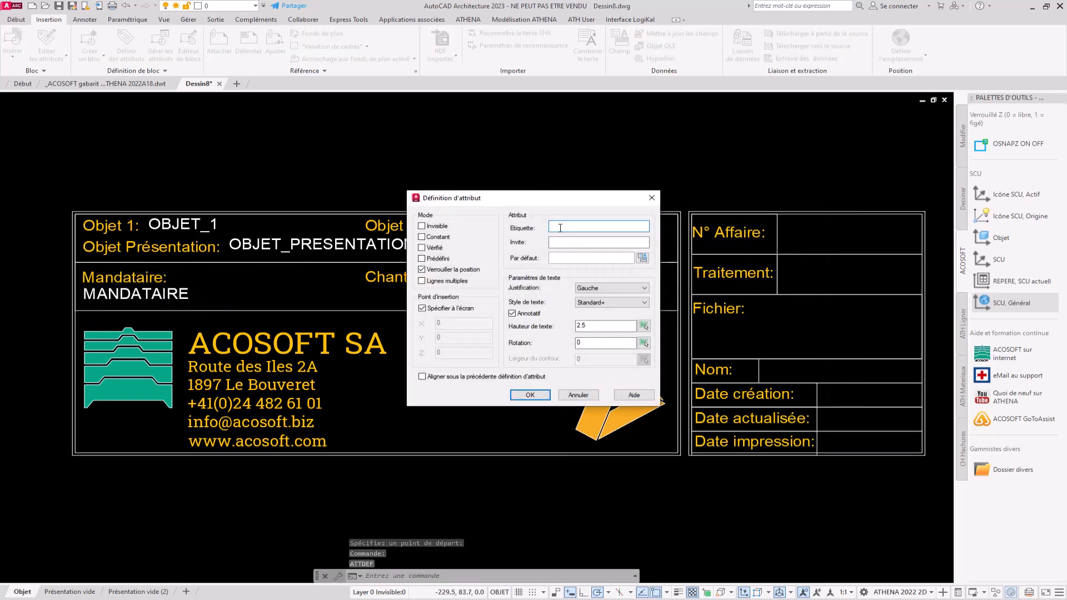
type("Chantier")
left_click(558, 241)
type("C")
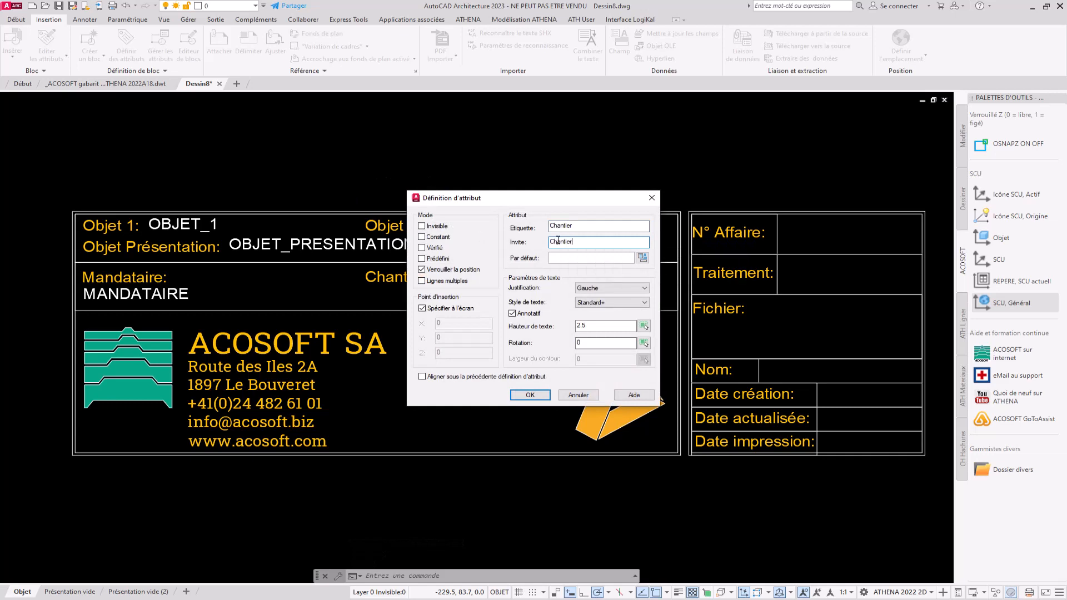
left_click(640, 256)
scroll(541, 351, "up", 10)
double_click(542, 260)
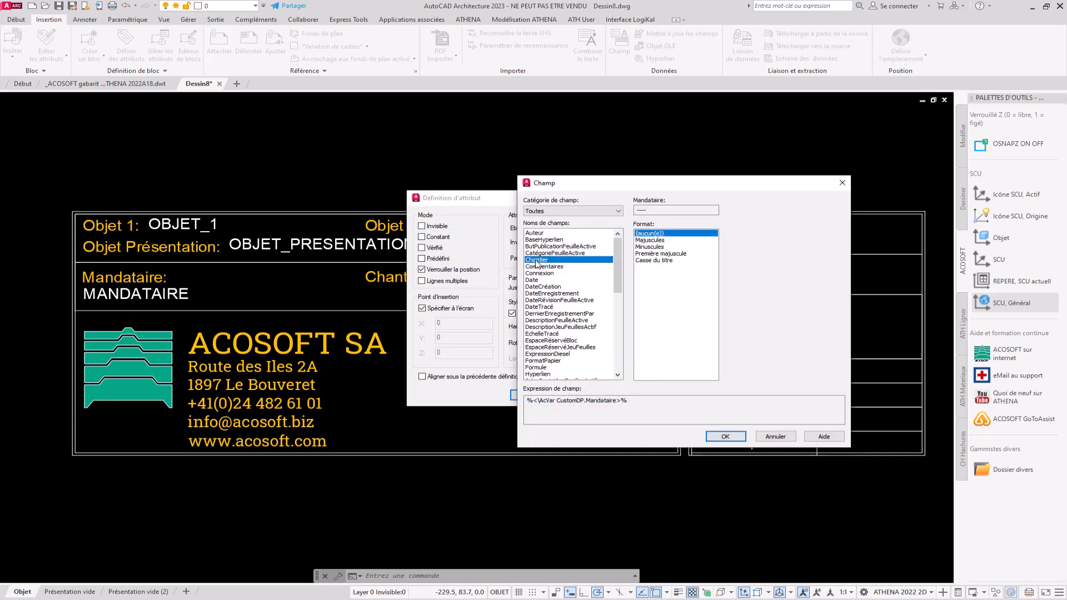
key("Return")
left_click(367, 301)
- Define attribute N°Affaire with a matching prompt and the N°Affaire field as default, placed in the cell beside the "N° Affaire:" label
key("Return")
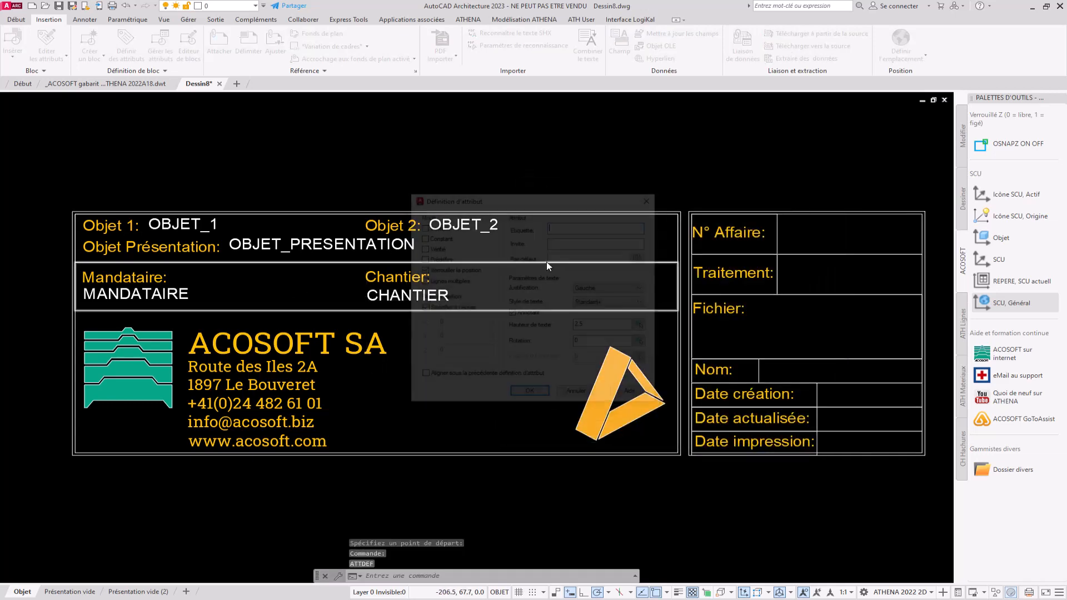
type("N°Affaire")
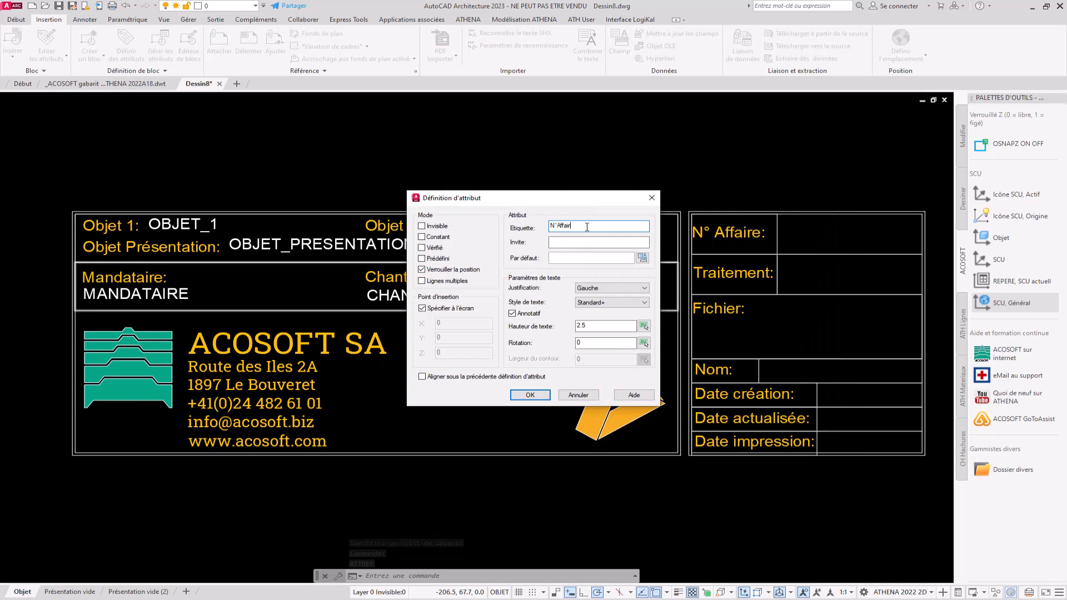
left_click(581, 242)
type("N°Affaire")
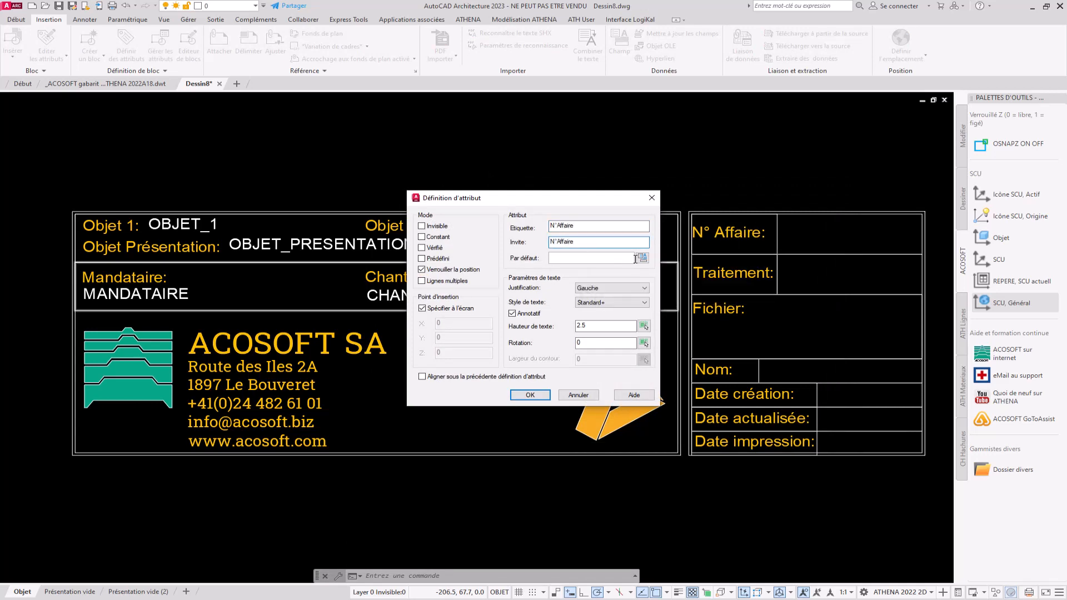
left_click(642, 258)
scroll(547, 333, "down", 5)
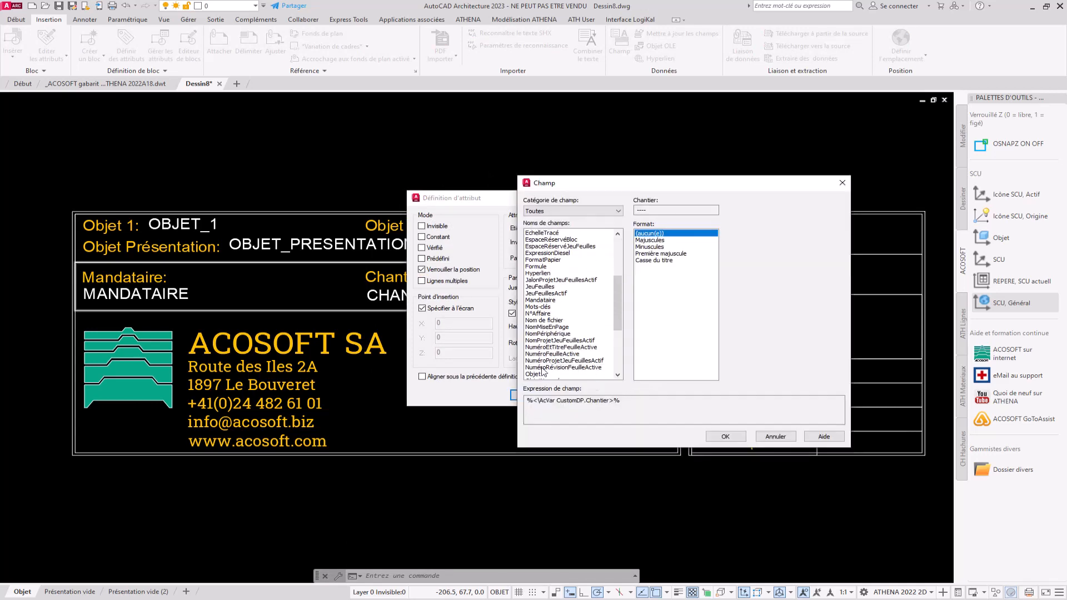
left_click(540, 314)
left_click(726, 436)
left_click(531, 395)
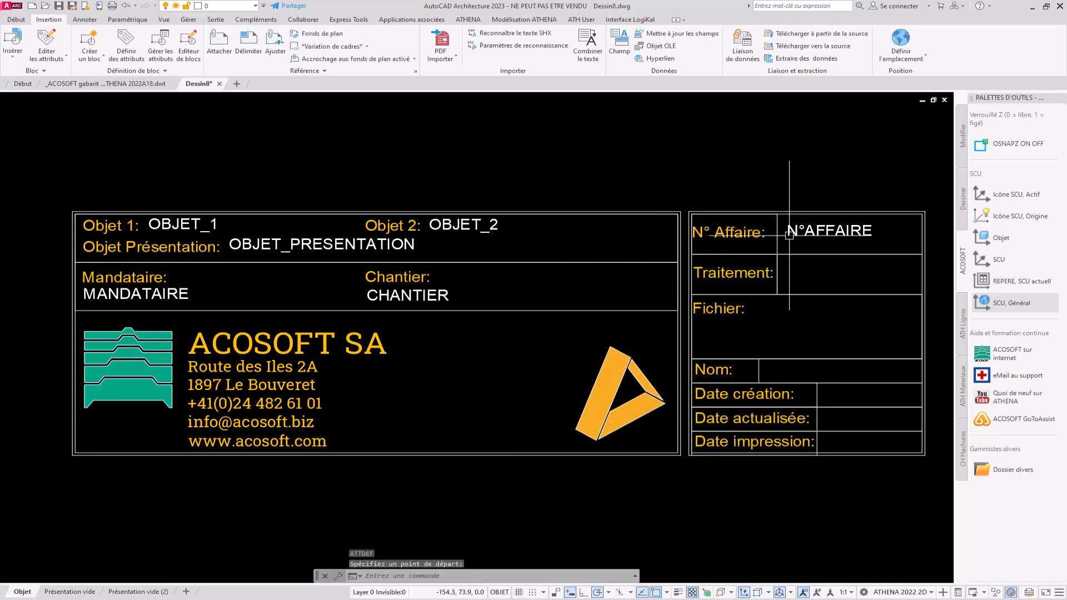
left_click(604, 224)
- Define an attribute tagged Traitement without a default field, and place it in the cell beside the "Traitement:" label
key("Return")
type("Trai")
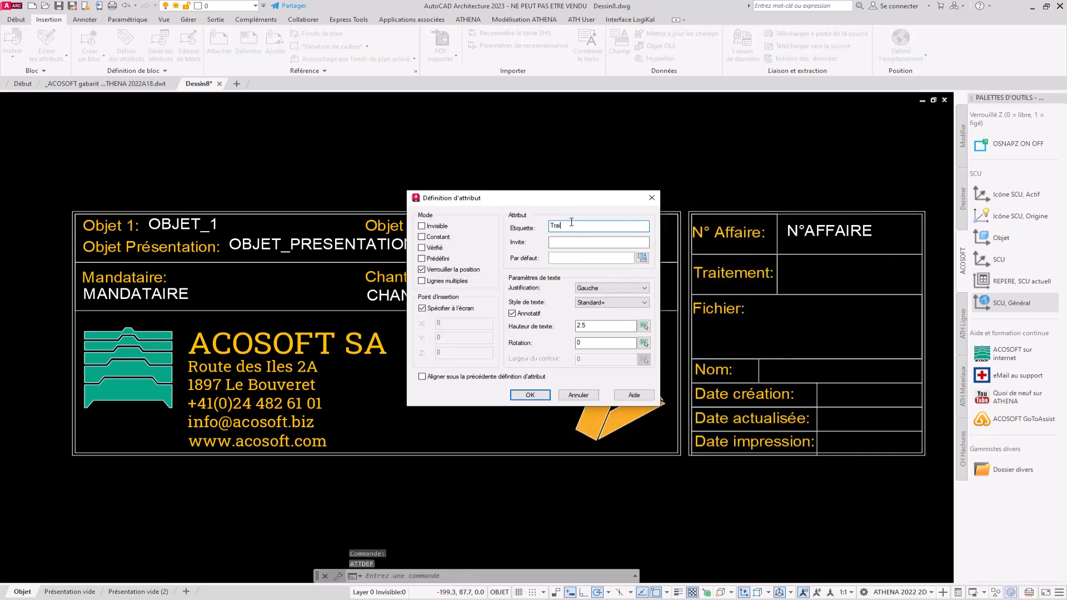
type("tem")
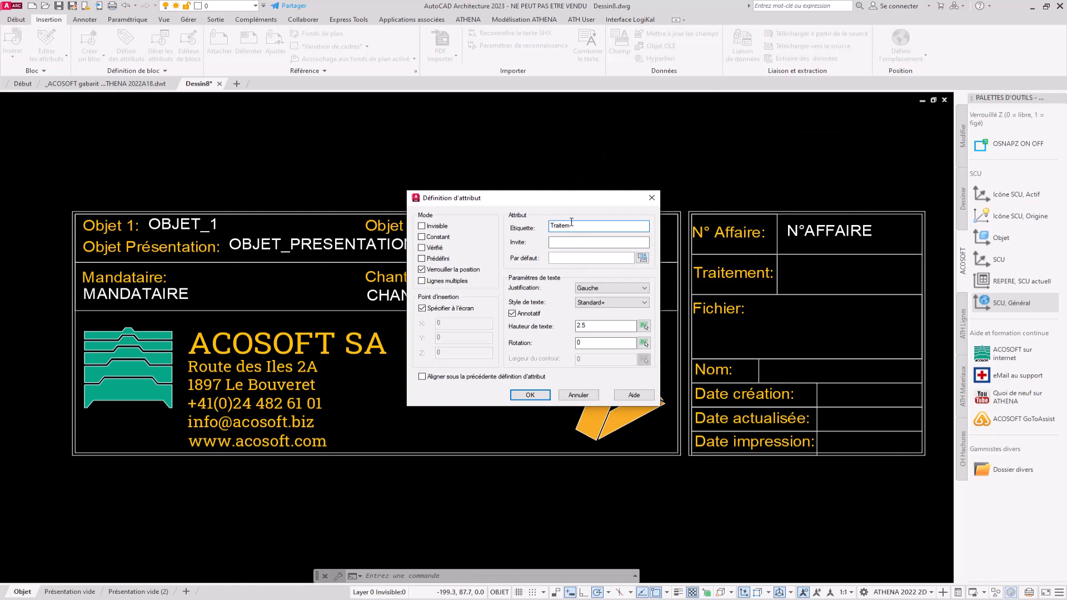
type("ent")
left_click(573, 243)
left_click(530, 395)
left_click(785, 279)
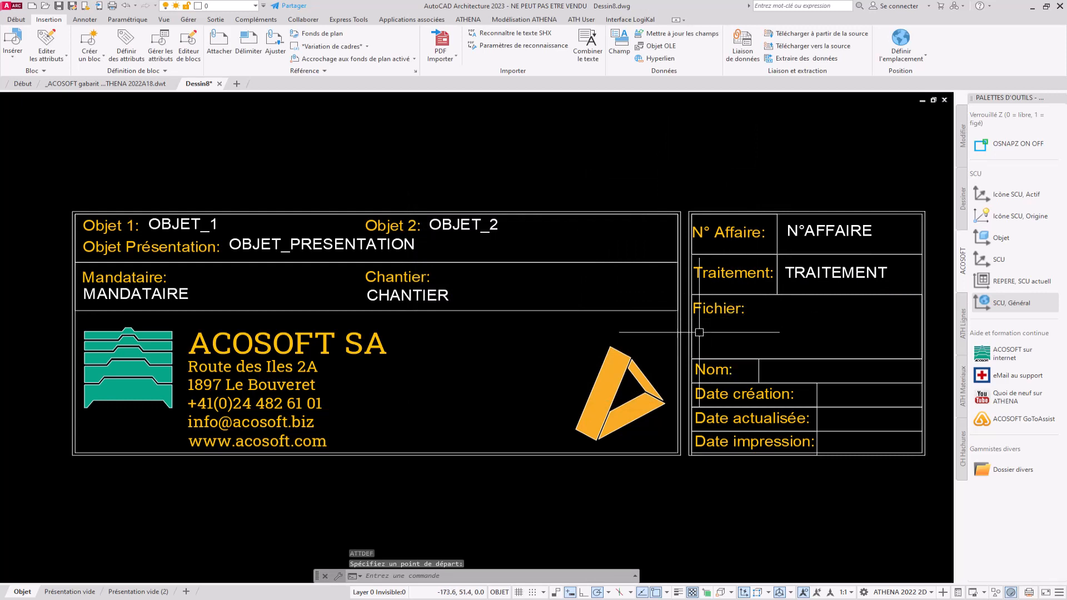
- Define an attribute tagged FILE and place it below the "Fichier:" label
key("Return")
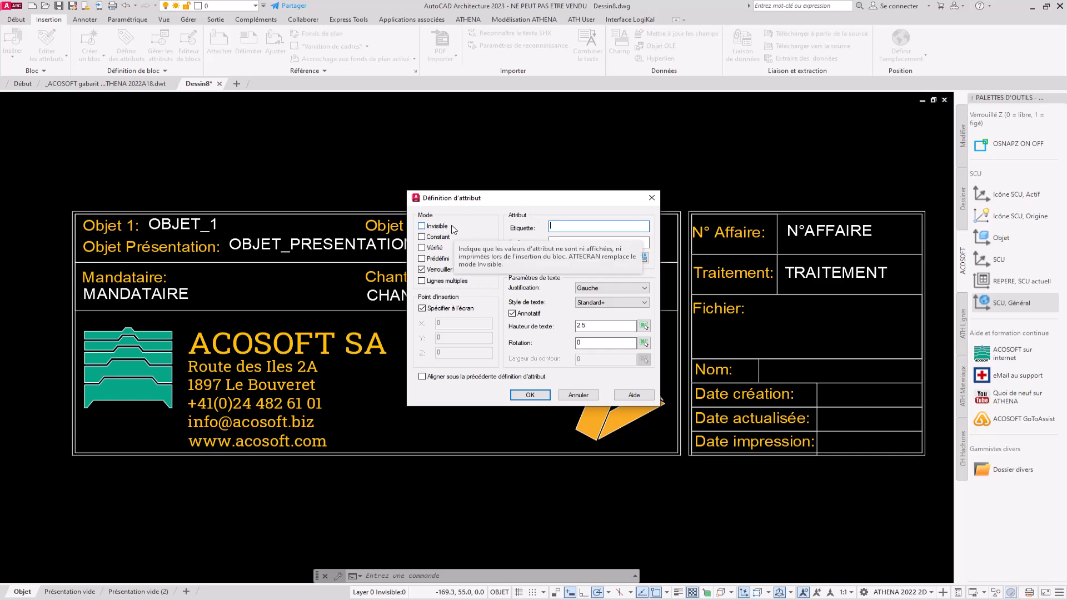
type("FILE")
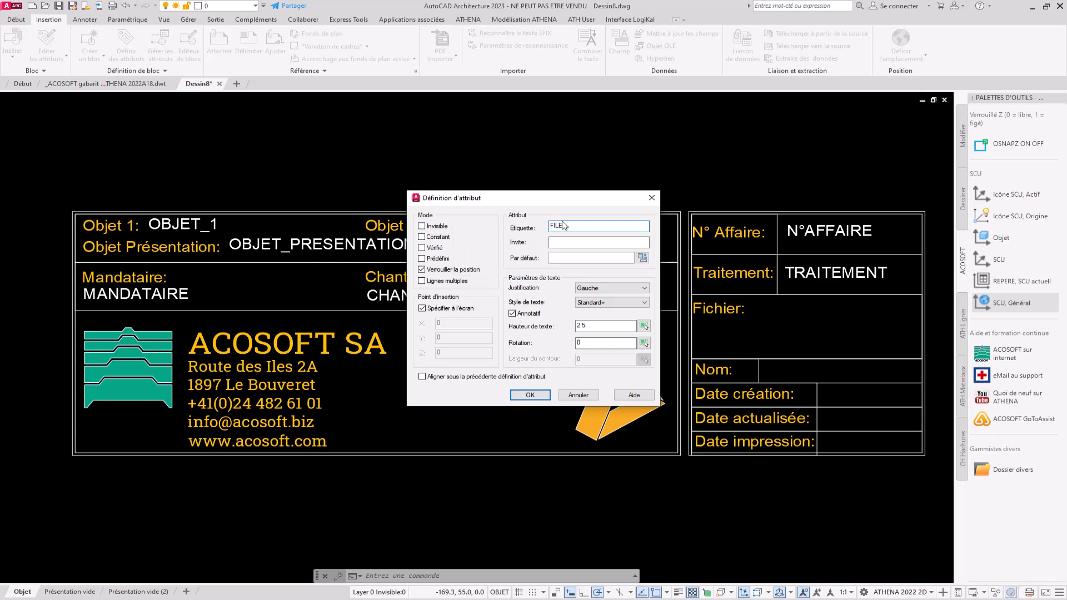
left_click(568, 243)
left_click(530, 396)
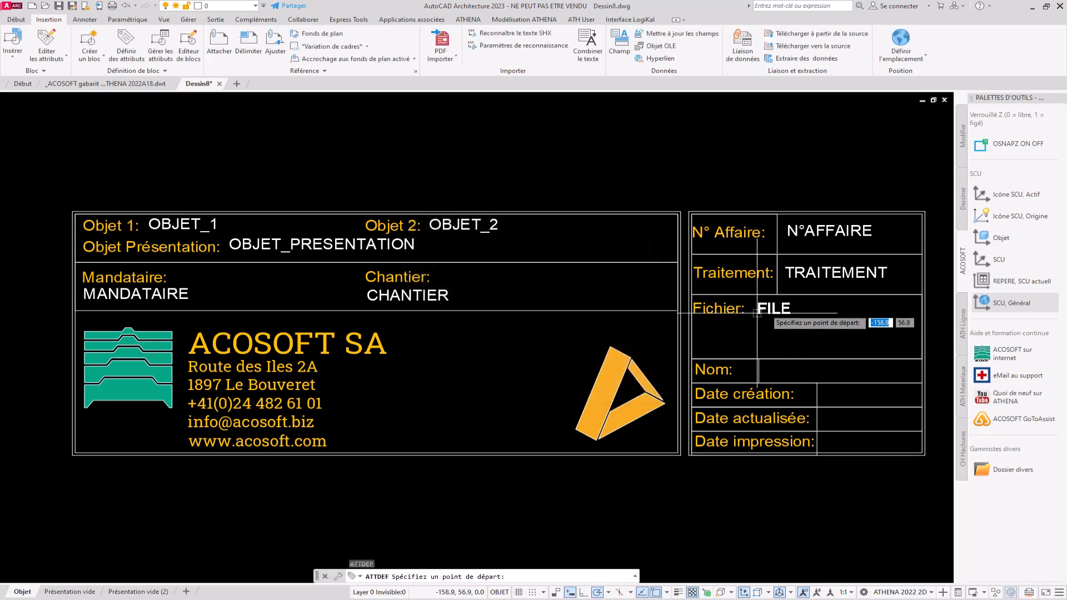
left_click(698, 334)
- Define an attribute tagged NOM with the prompt Nom dessinateur, and place it in the cell beside the "Nom:" label
key("Return")
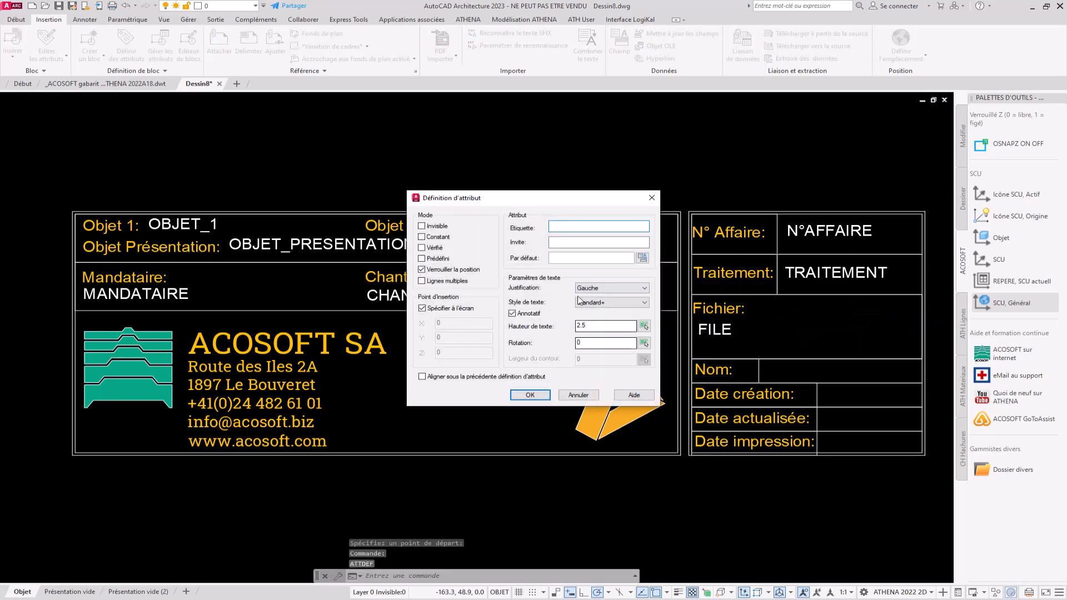
type("NOM")
left_click(578, 242)
type("Nom dessinateur")
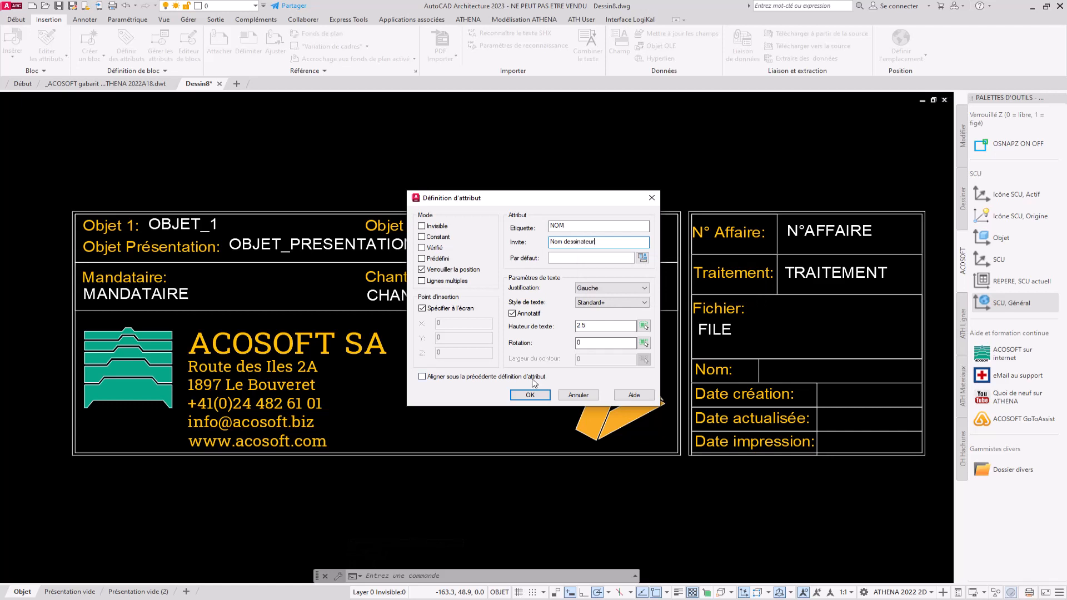
left_click(530, 395)
left_click(766, 375)
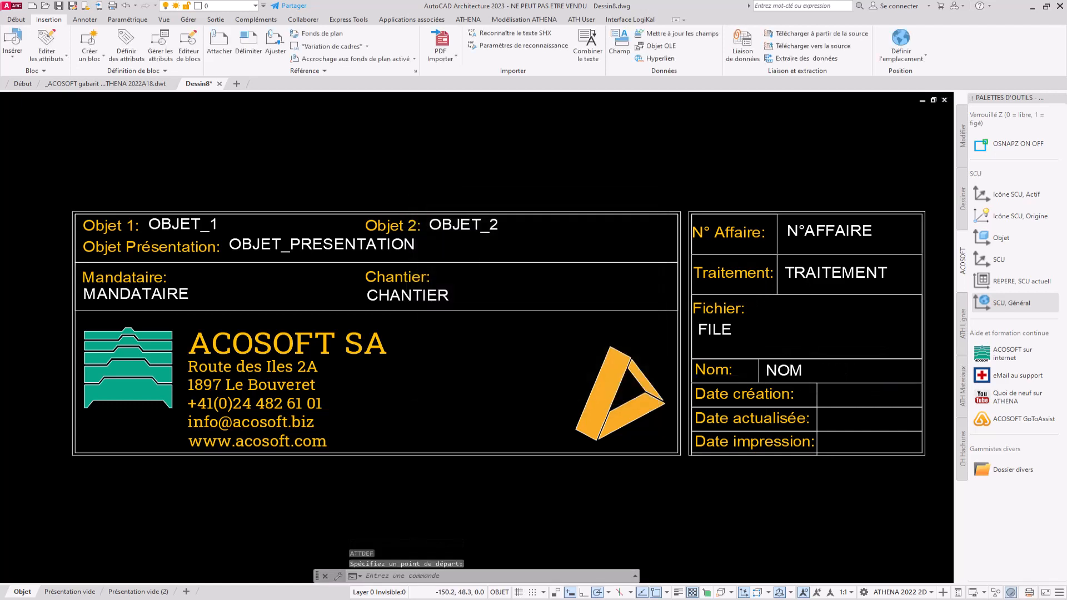
- Copy the "Date création:" label horizontally into the empty cell beside it
right_click(760, 395)
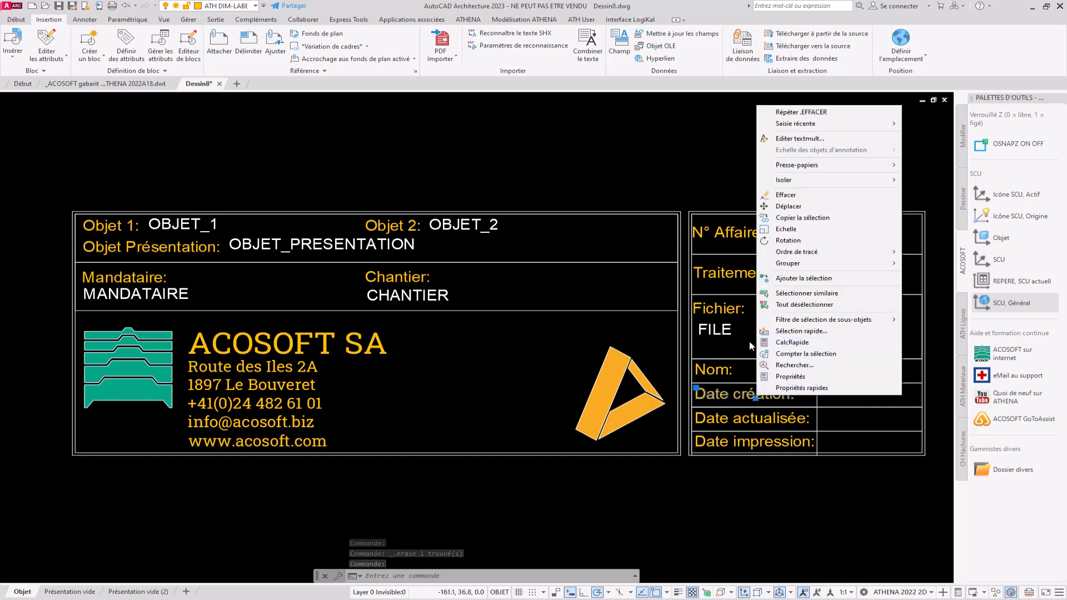
left_click(800, 217)
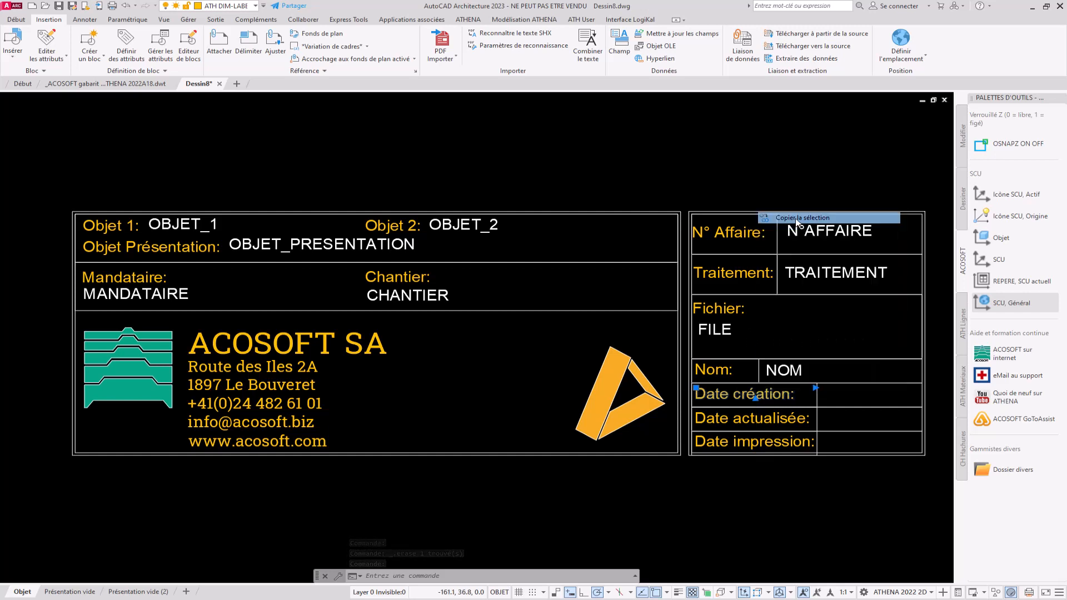
left_click(695, 399)
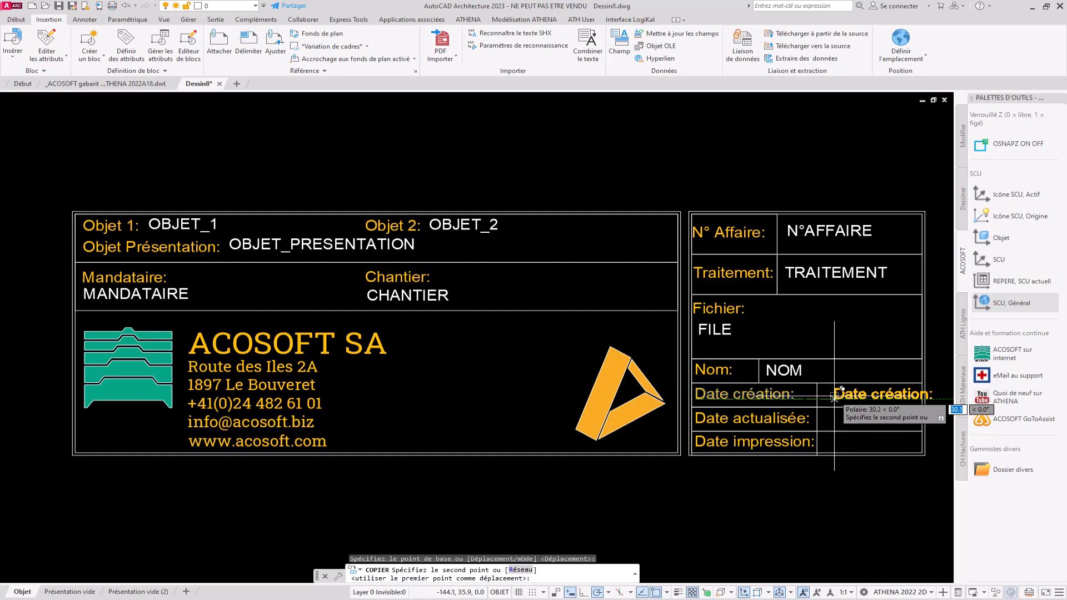
left_click(825, 398)
- Replace the copied "Date création:" text with a DateCréation field in the dd.MM.yyyy format
double_click(844, 394)
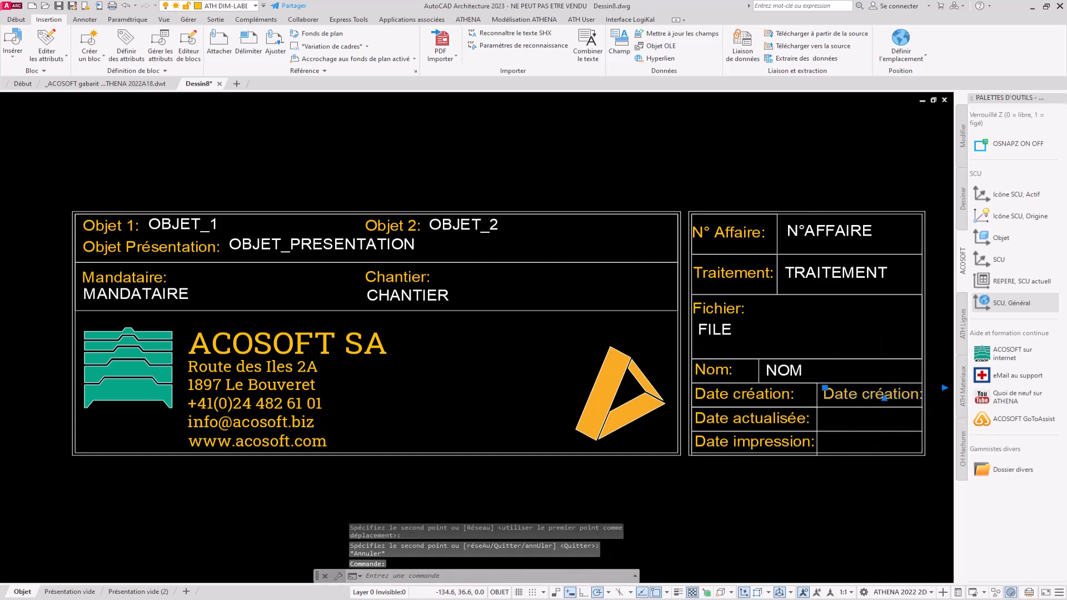
key("ctrl+a")
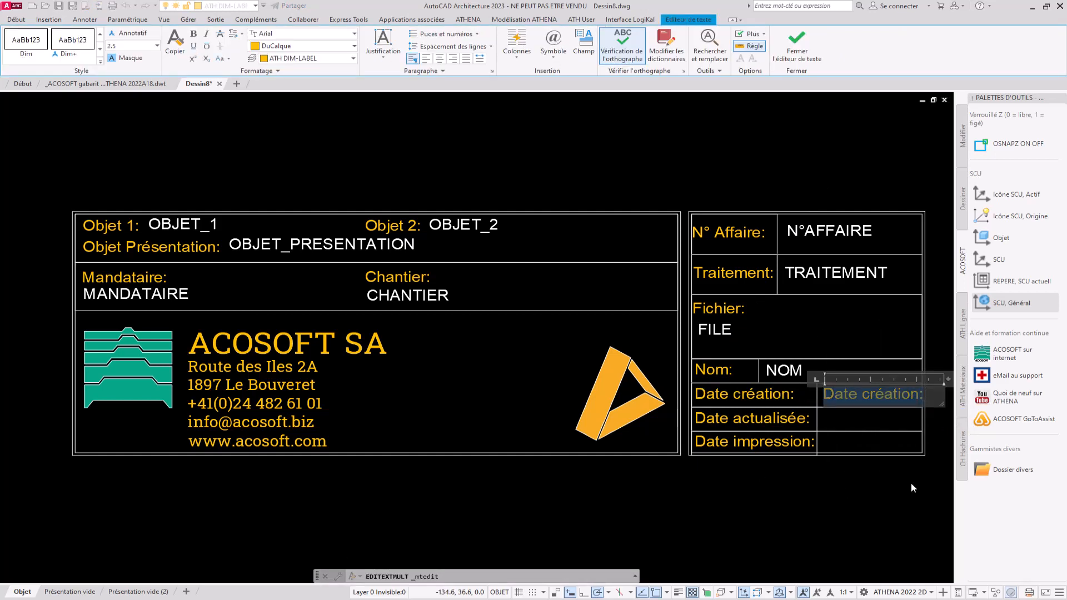
right_click(871, 394)
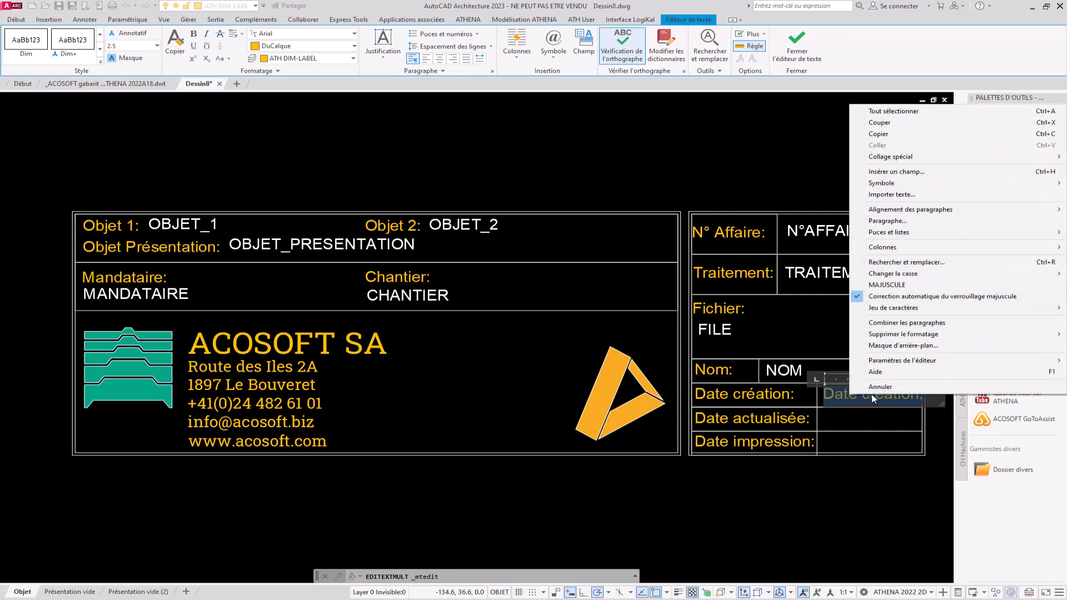
left_click(891, 175)
left_click(547, 286)
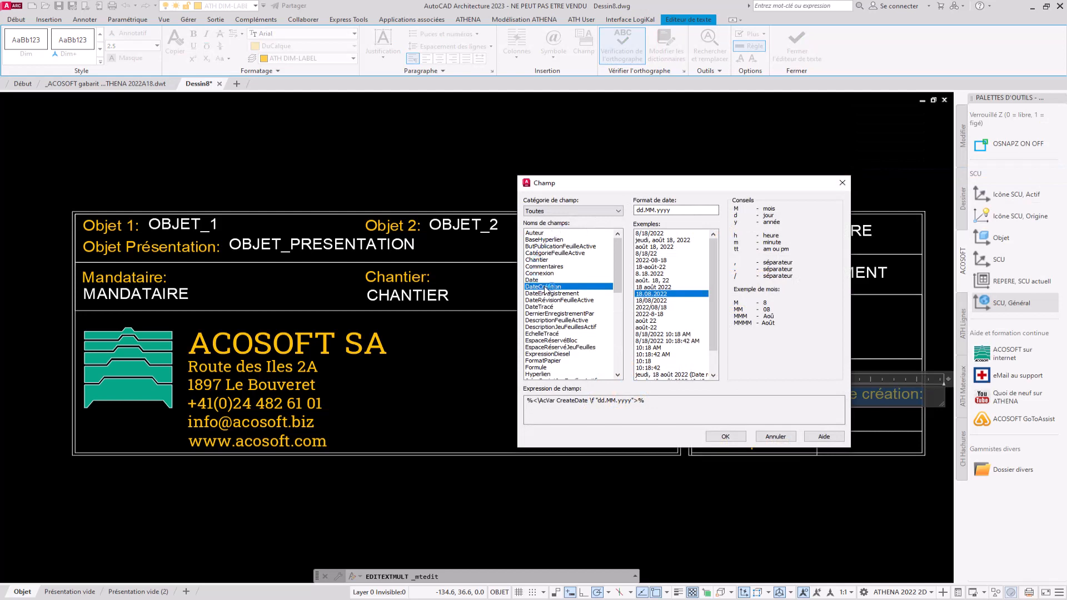
left_click(668, 294)
left_click(727, 437)
left_click(787, 422)
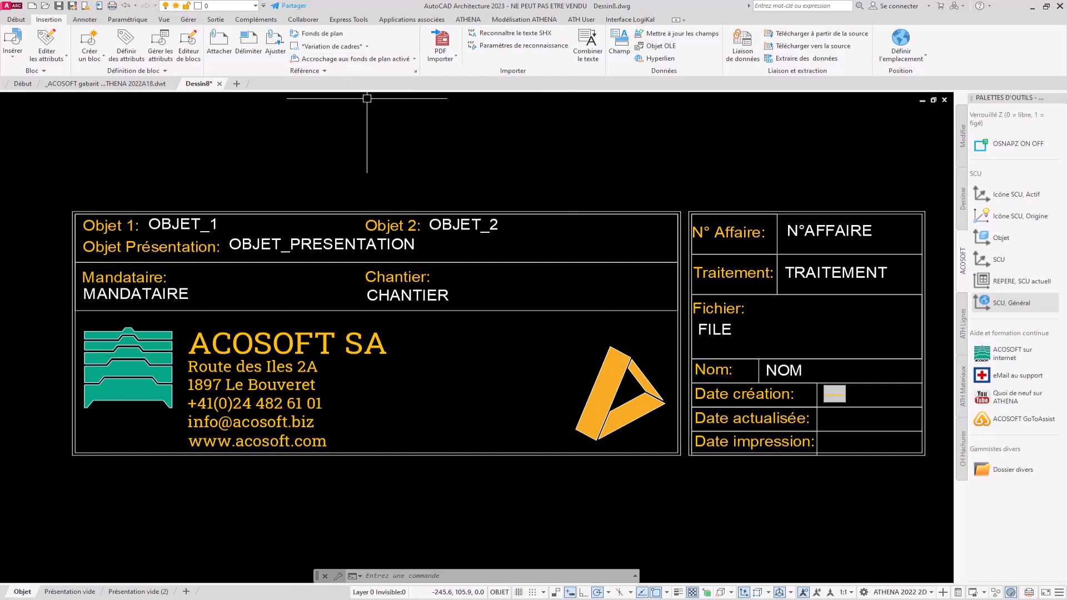
key("Delete")
- Define an attribute tagged DATE_TIME with the prompt Date, and place it in the cell beside the "Date actualisée:" label
left_click(126, 45)
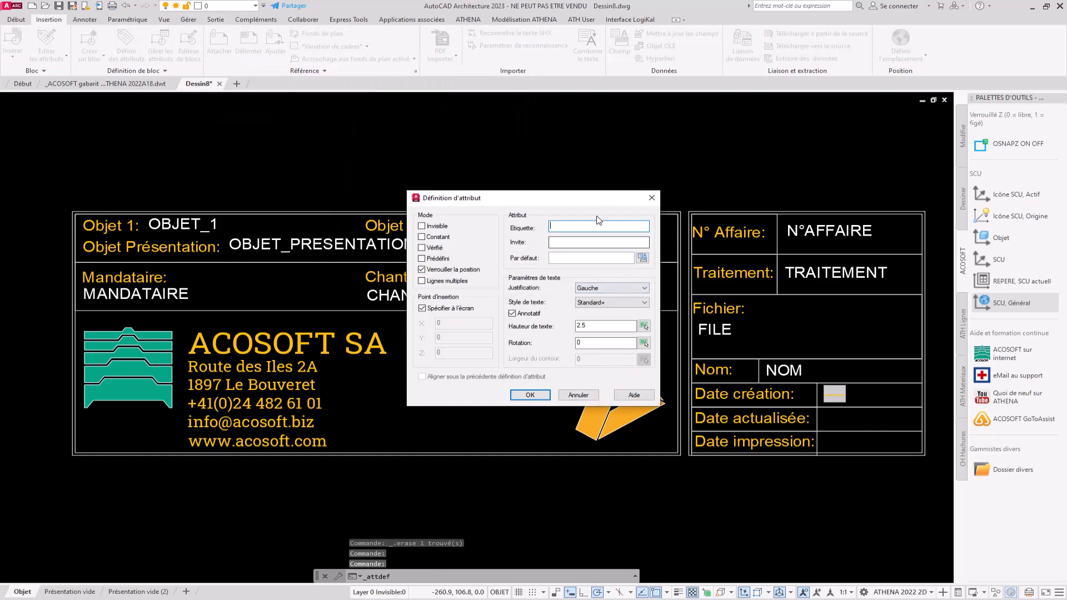
type("DATE_")
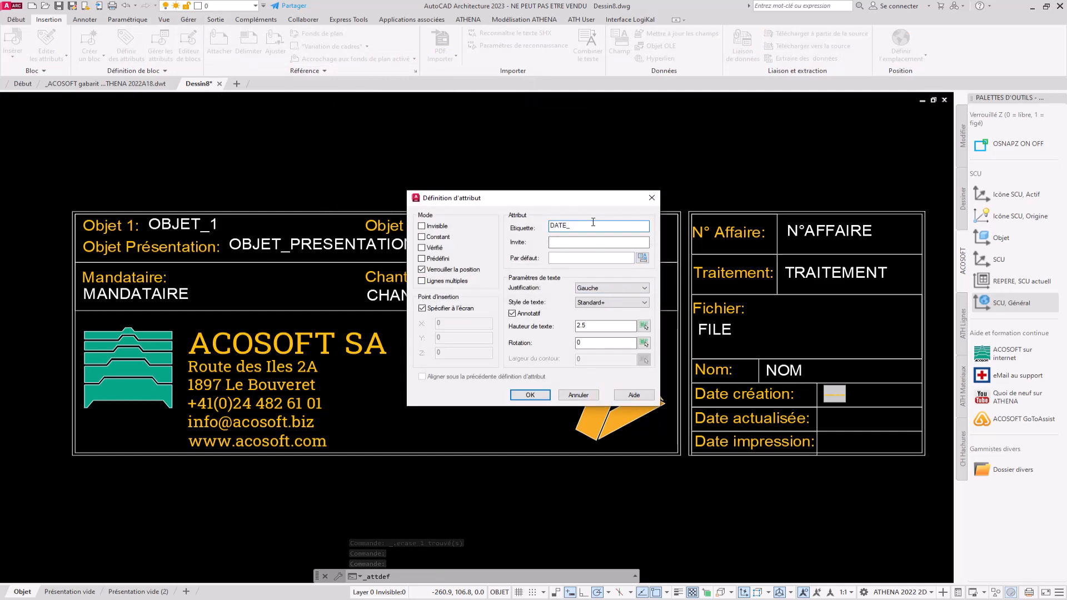
type("TIME")
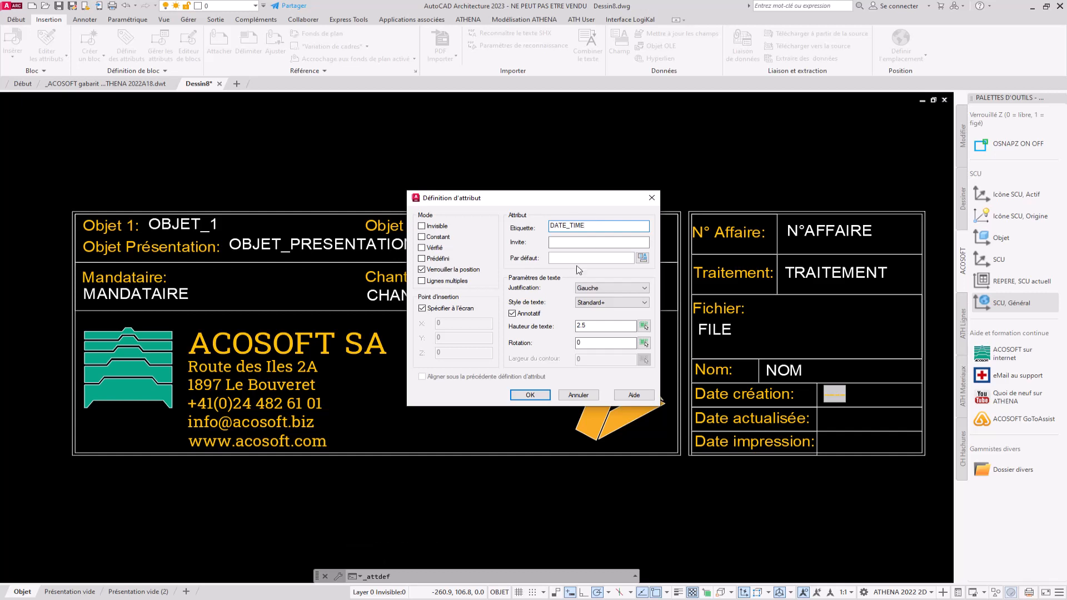
left_click(568, 243)
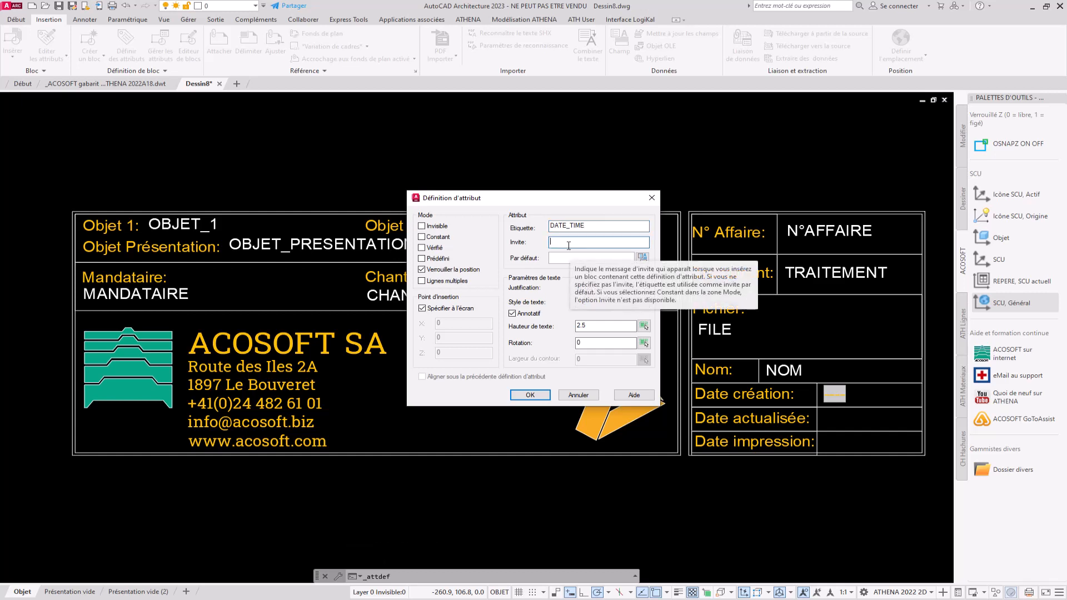
type("Date")
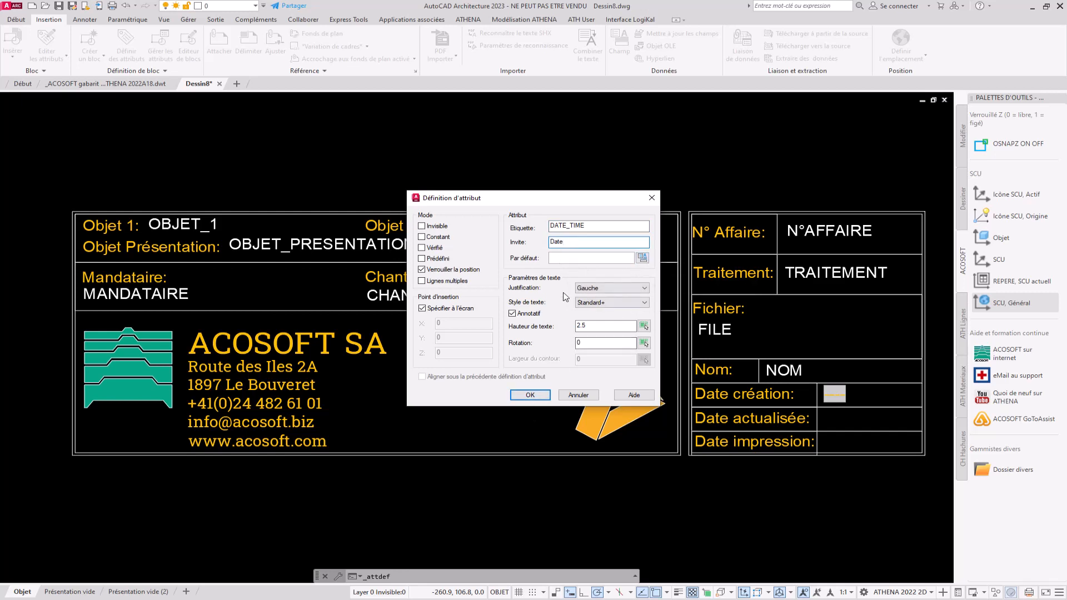
left_click(530, 395)
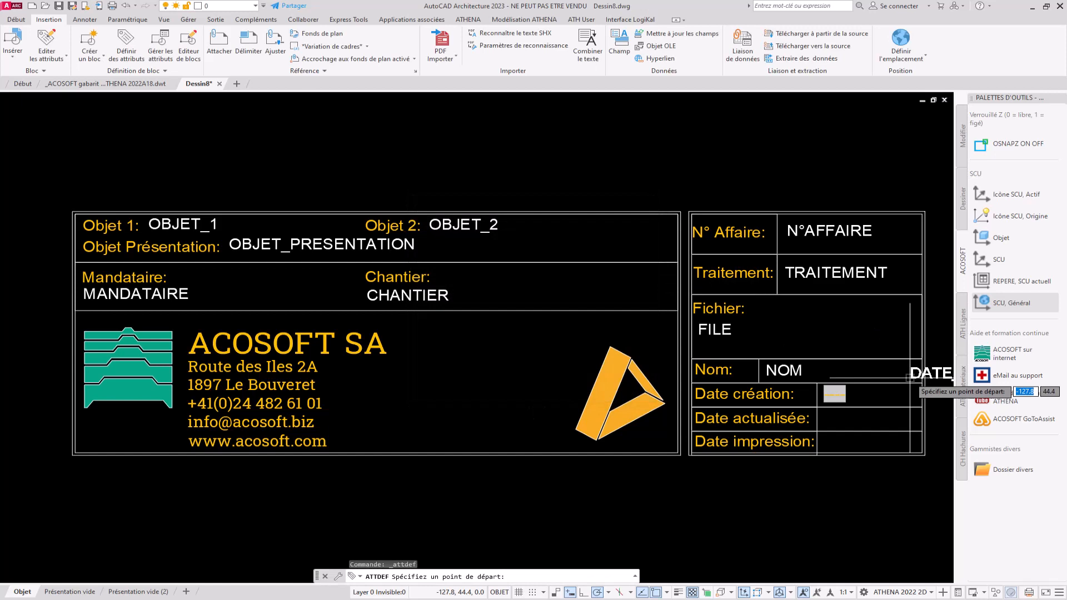
left_click(822, 426)
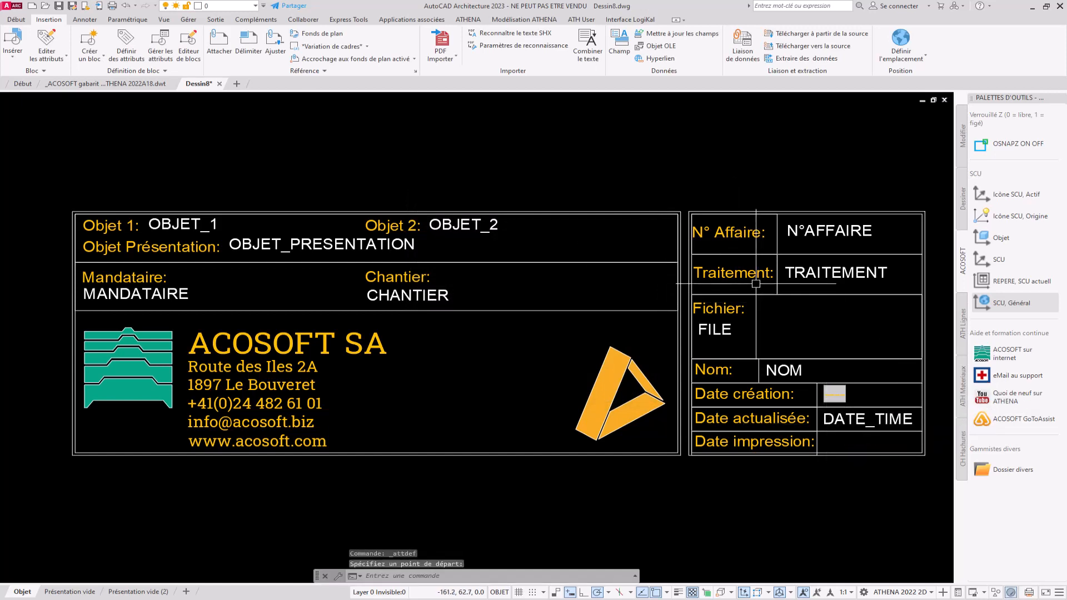
- Copy the "Date impression:" label horizontally into the empty cell beside it
left_click(814, 442)
middle_click_drag(752, 360, 635, 351)
right_click(648, 400)
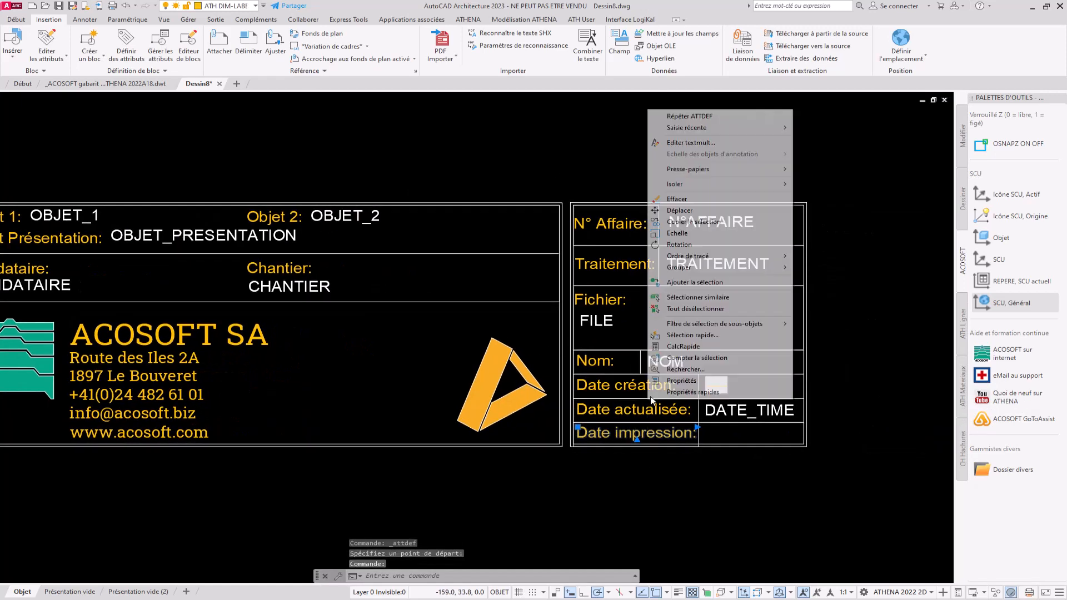
left_click(705, 223)
left_click(588, 477)
left_click(718, 476)
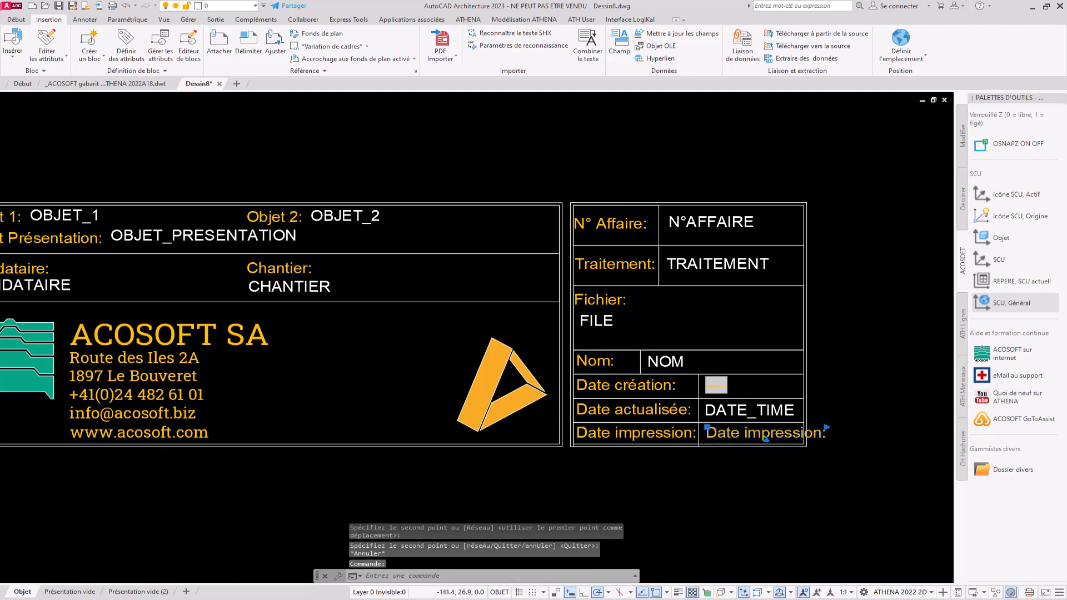
- Replace the copied "Date impression:" text with a DateTracé field in the dd.MM.yyyy format
double_click(730, 433)
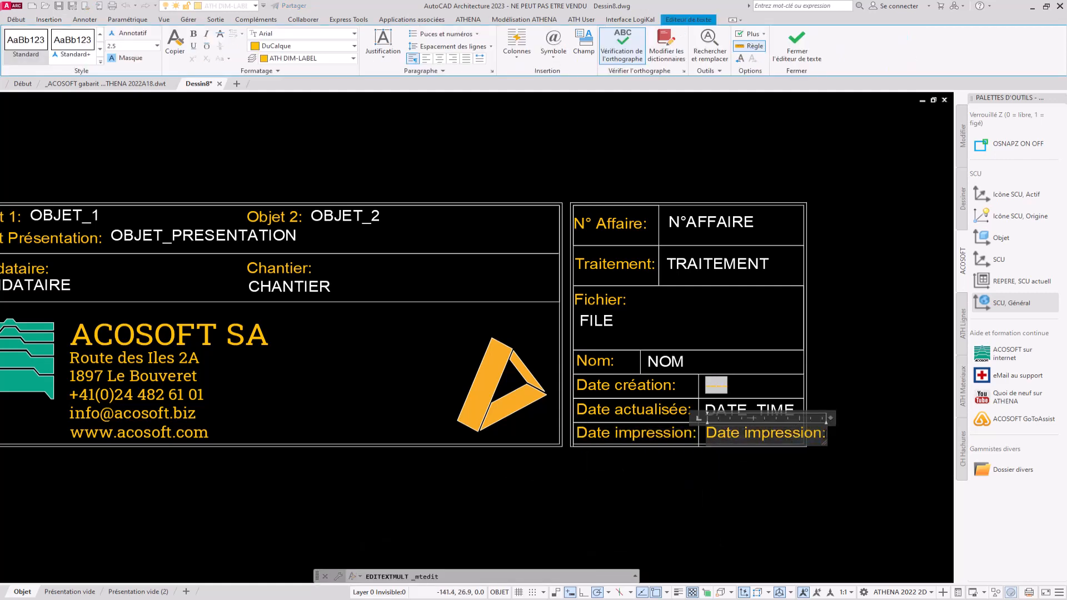
left_click_drag(825, 443, 705, 451)
right_click(715, 434)
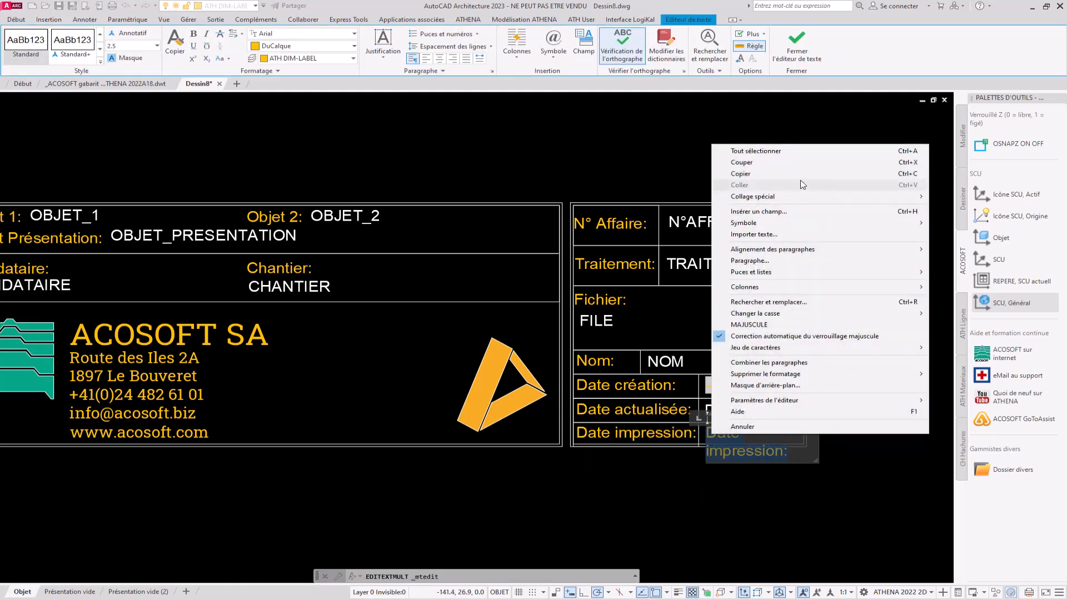
left_click(764, 216)
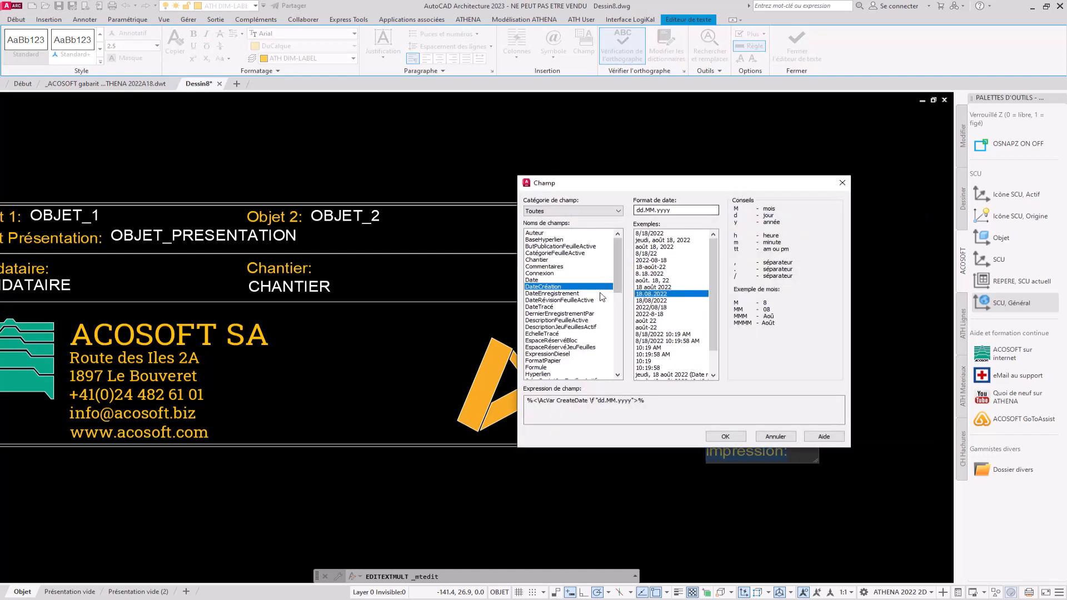
left_click(557, 306)
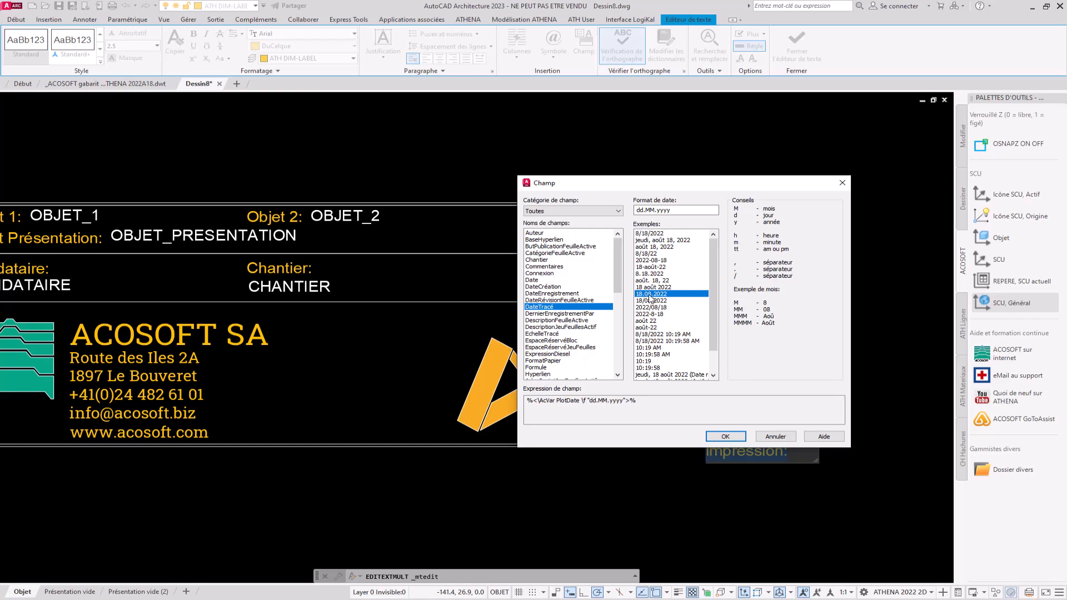
left_click(725, 436)
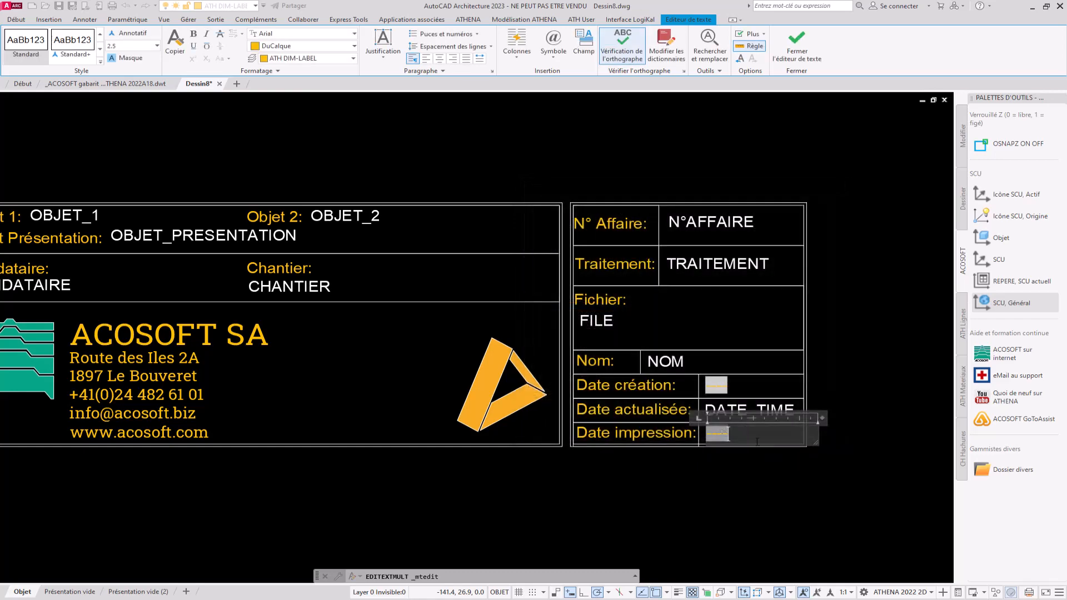
left_click(755, 468)
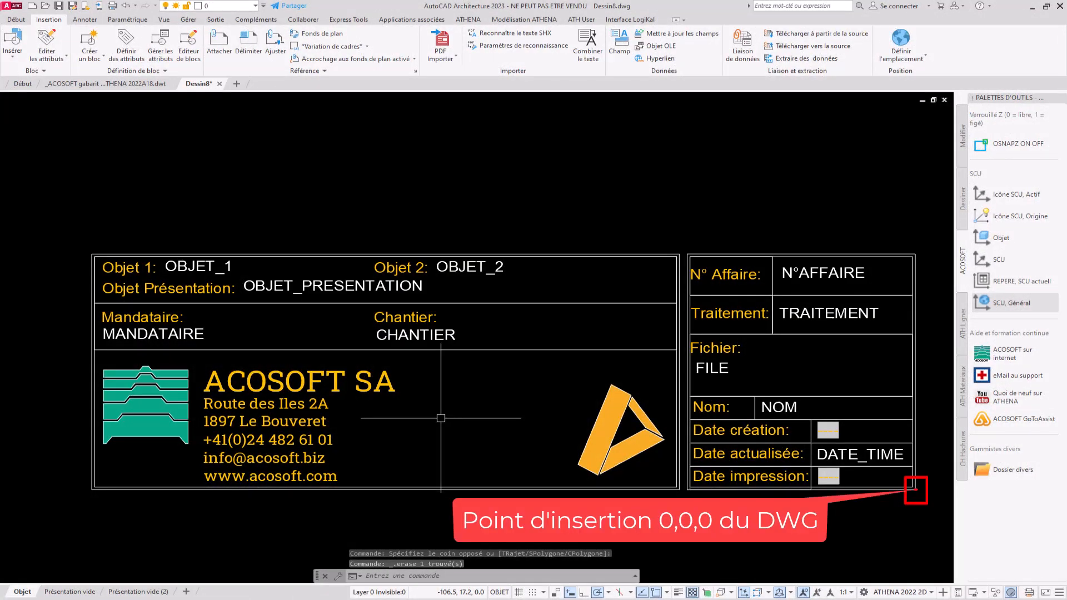
- Create the block LEGEND_Model_7 from the whole title block, based at its lower-right outer corner, and accept the default attribute values
scroll(441, 418, "down", 1)
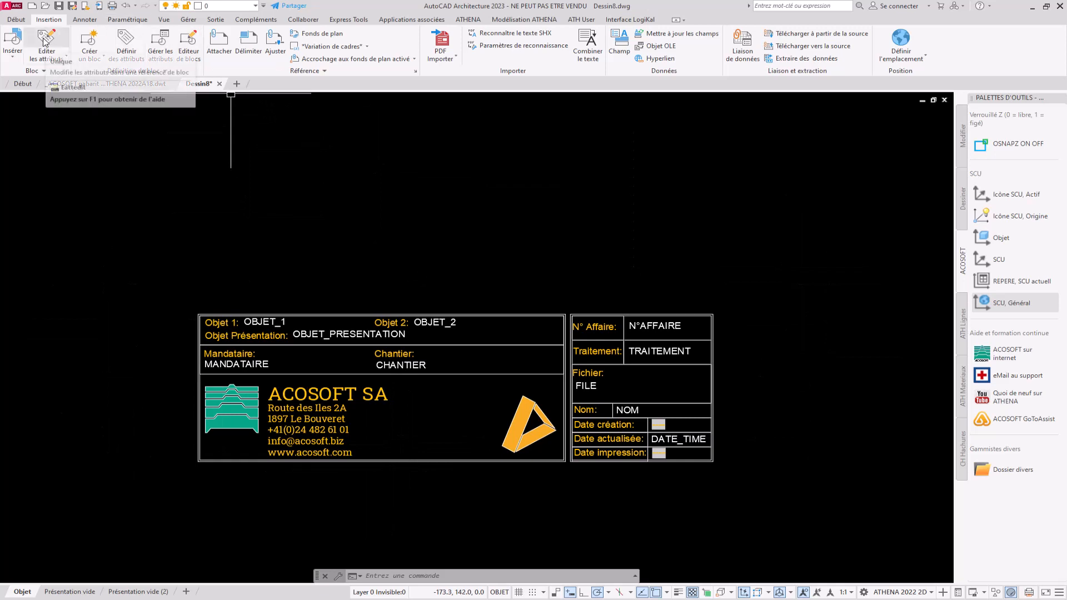
left_click(89, 40)
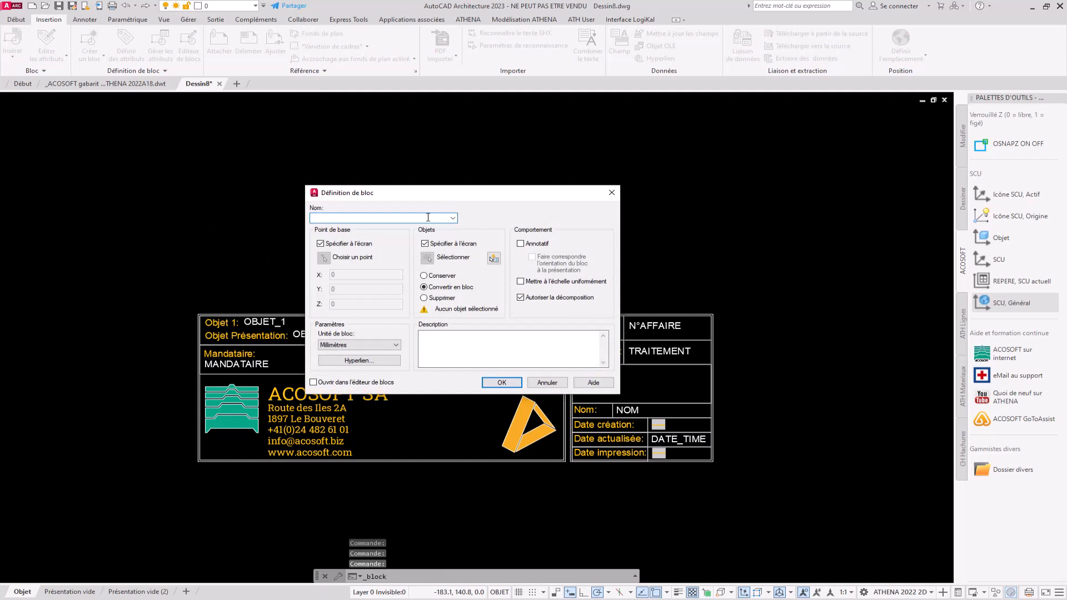
type("LEGEND_Model_7")
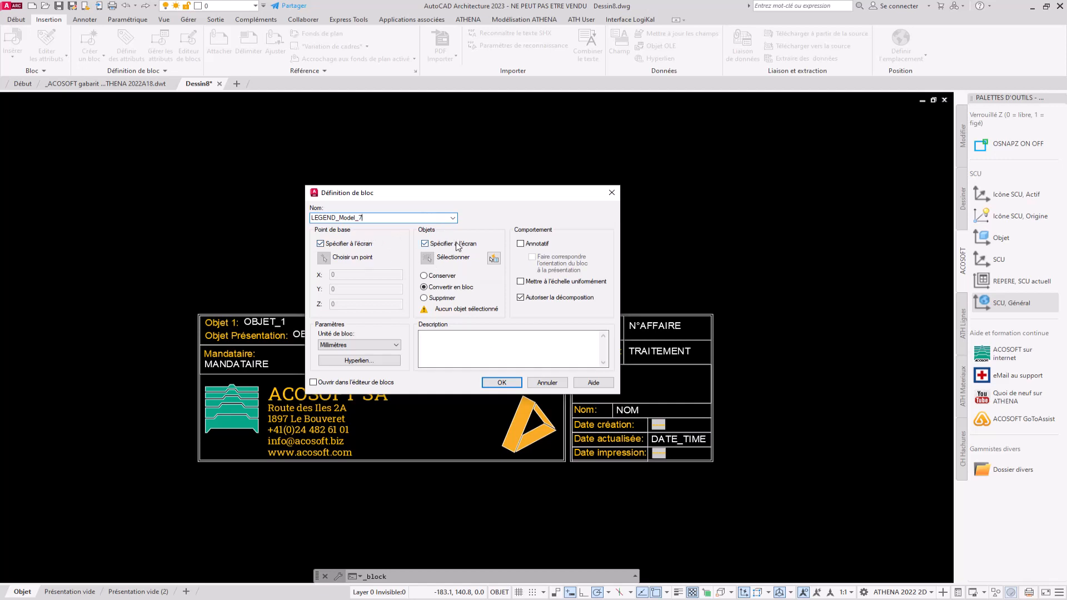
left_click(498, 384)
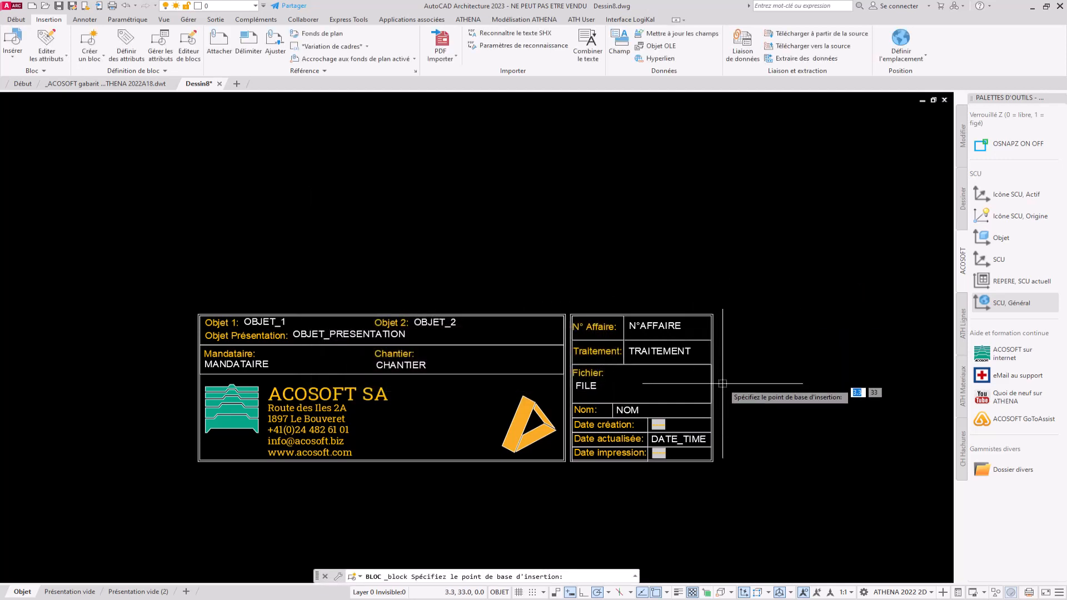
left_click(713, 461)
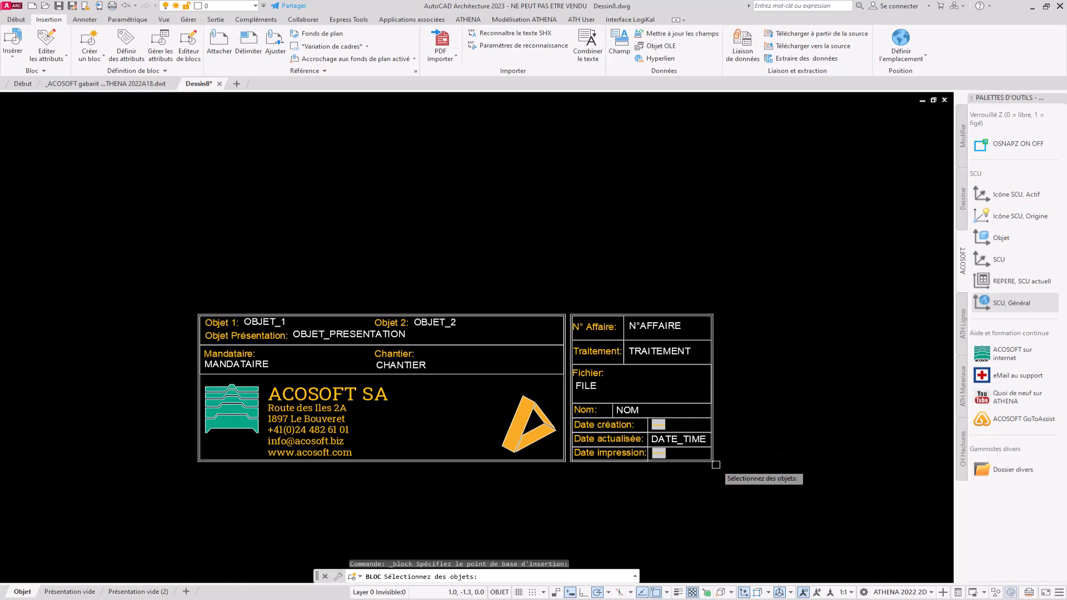
left_click(816, 215)
left_click(189, 527)
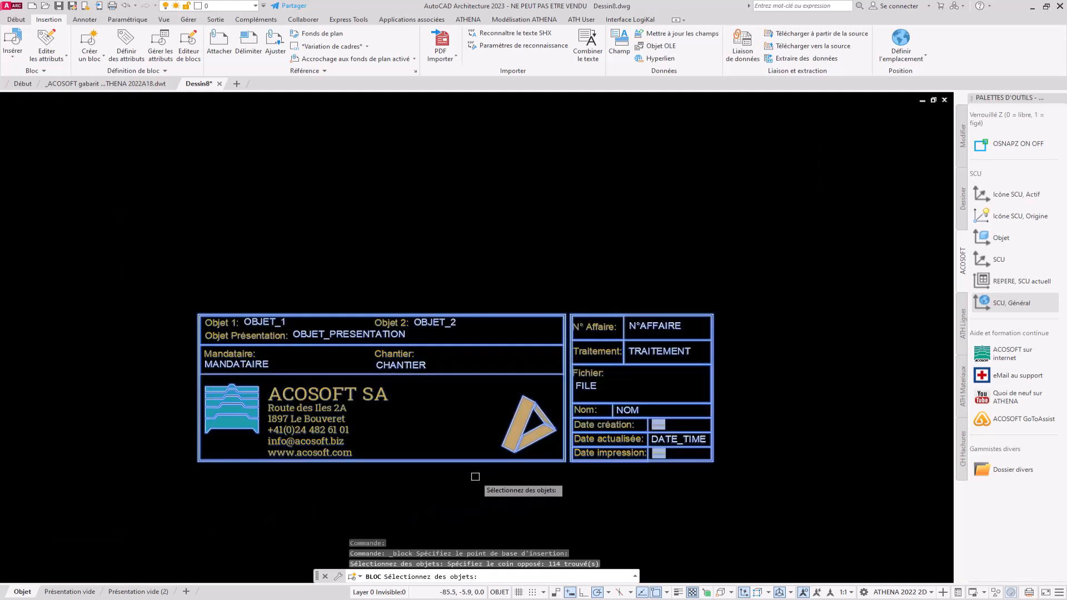
key("Return")
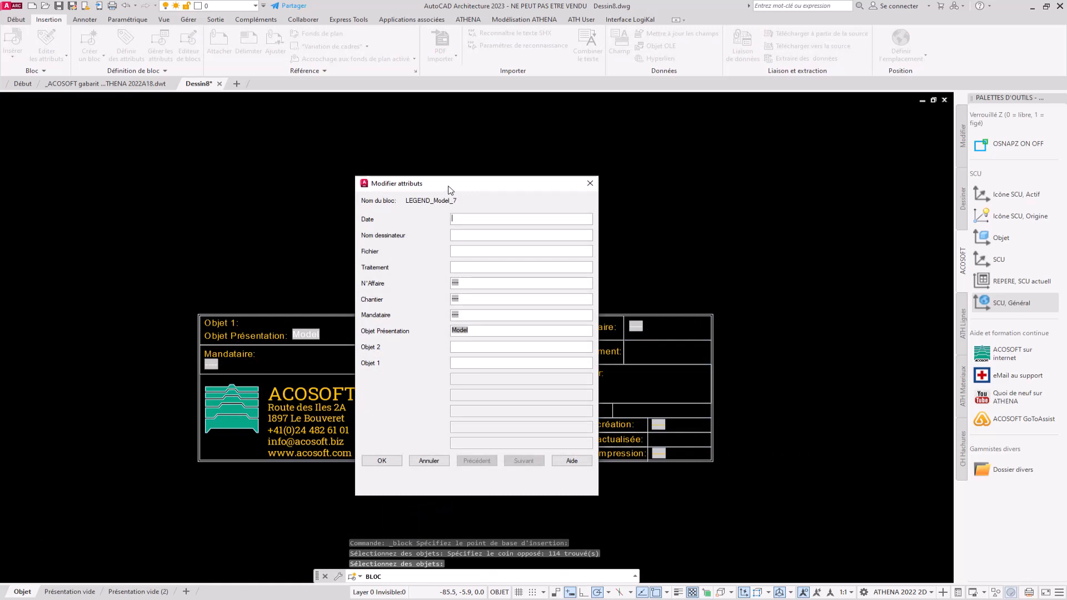
mouse_move(452, 187)
left_mouse_down()
mouse_move(336, 166)
mouse_move(285, 129)
left_mouse_up()
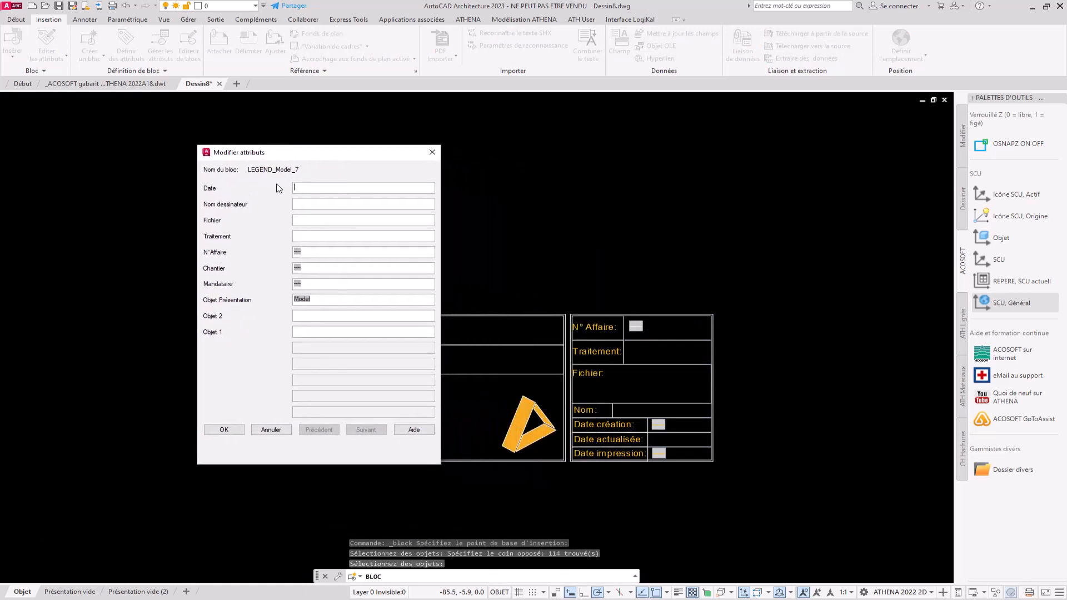
mouse_move(273, 159)
left_mouse_down()
mouse_move(128, 162)
mouse_move(77, 181)
mouse_move(148, 191)
left_mouse_up()
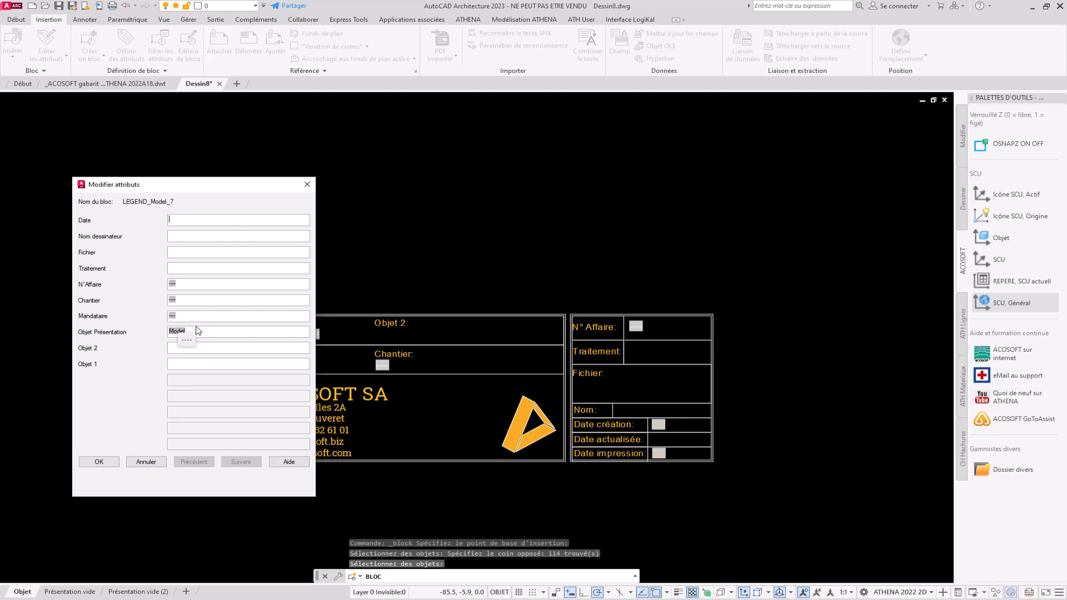
left_click(100, 460)
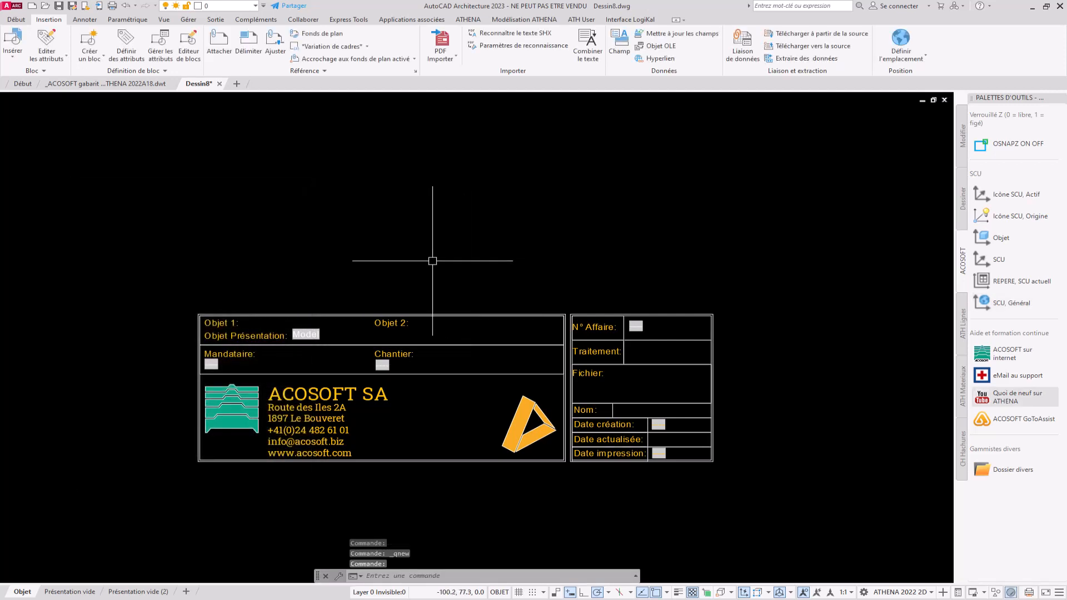
- Start saving the drawing under a new location and open the folder C:\ProgramData\CAD-PLAN\2022\ATHENA\DataGroup
left_click(72, 7)
left_click(506, 159)
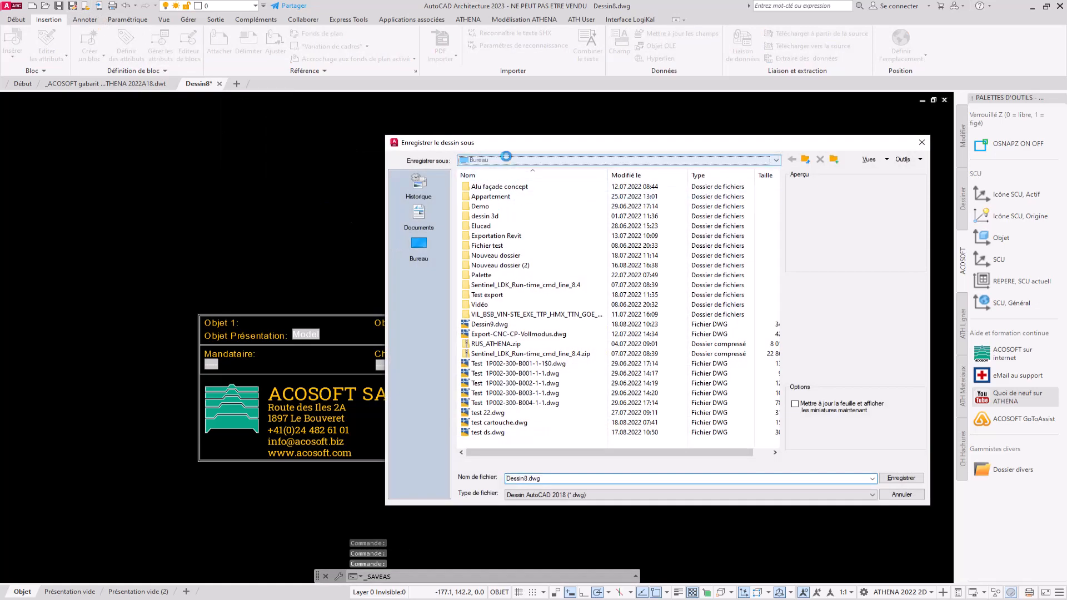
scroll(535, 204, "up", 3)
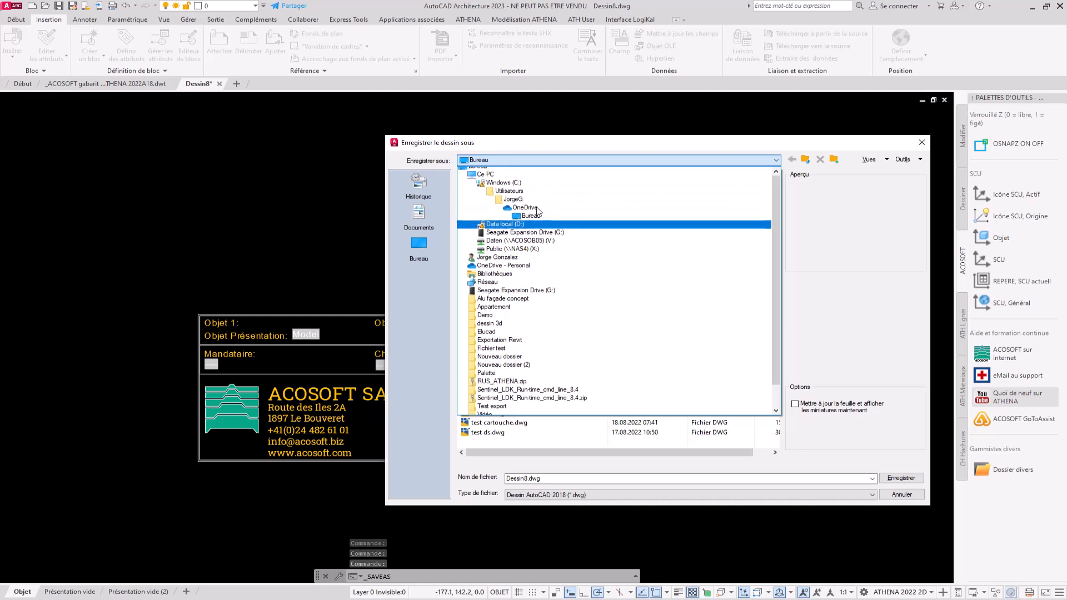
left_click(489, 189)
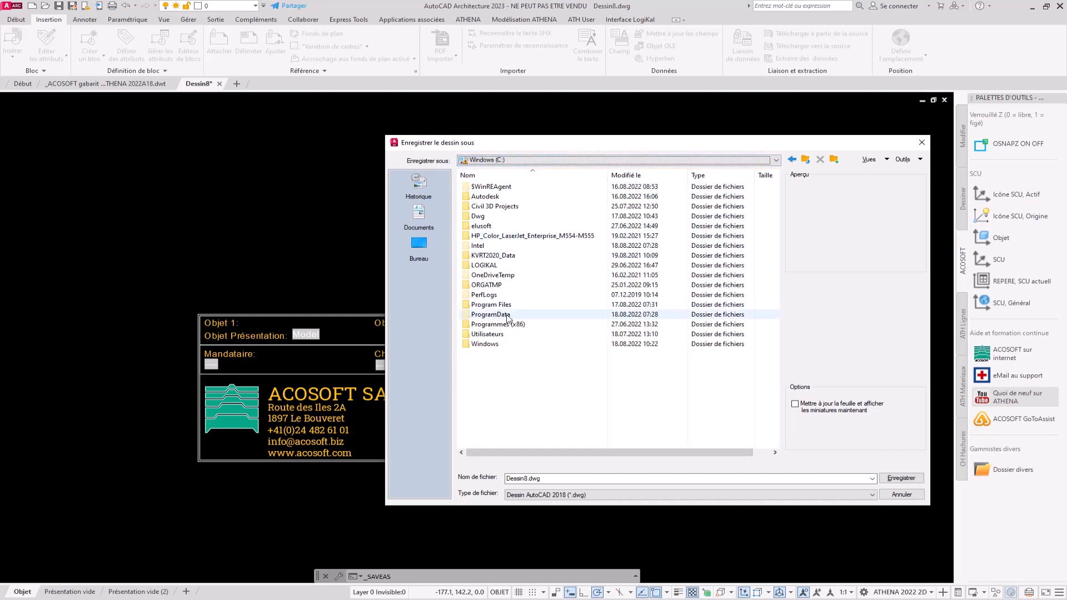
double_click(500, 315)
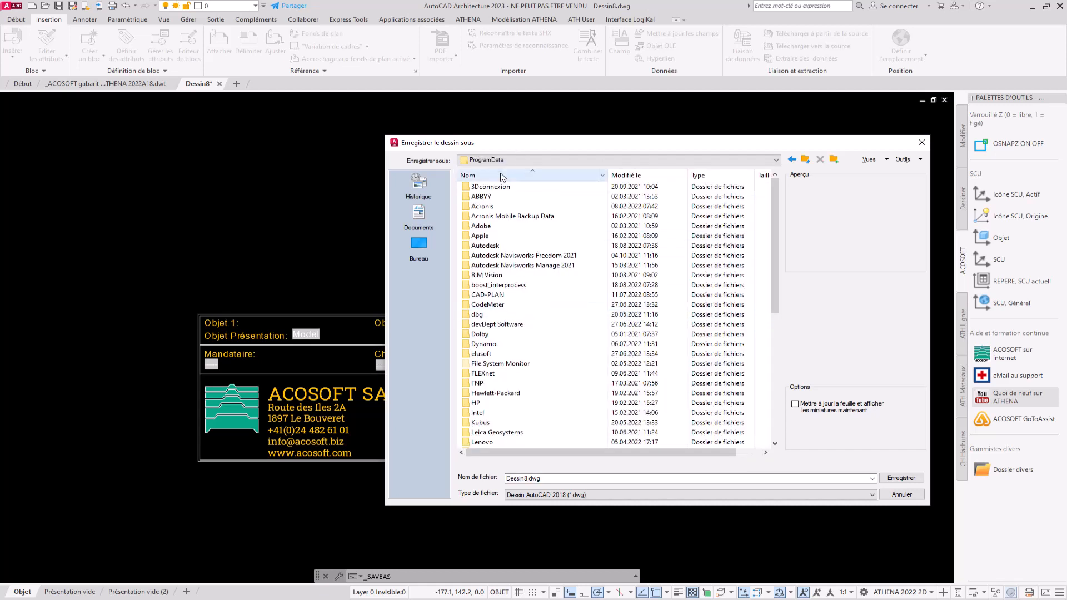
double_click(492, 295)
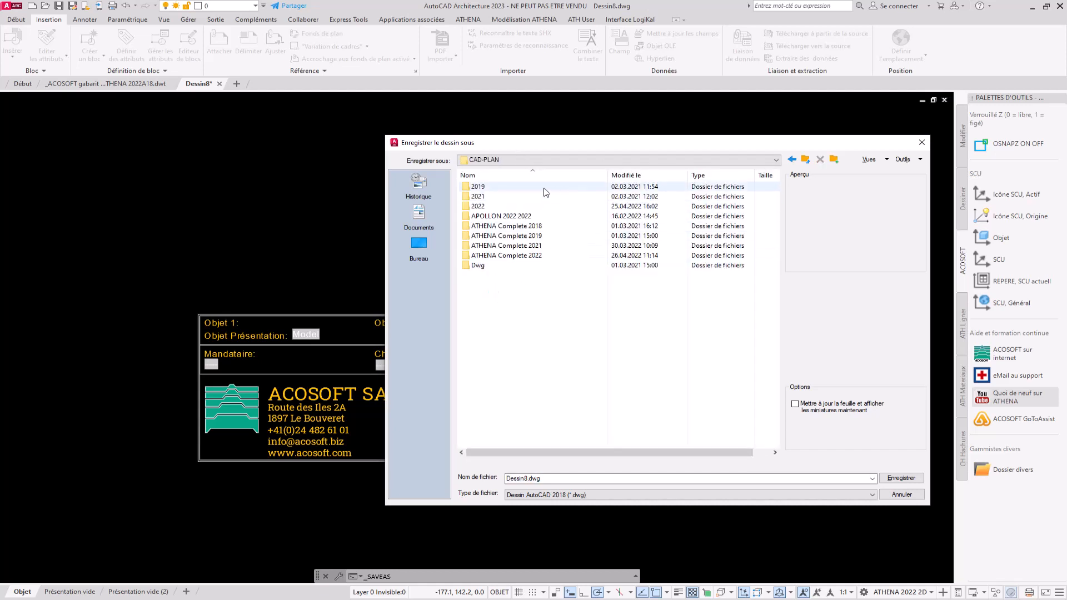
double_click(480, 207)
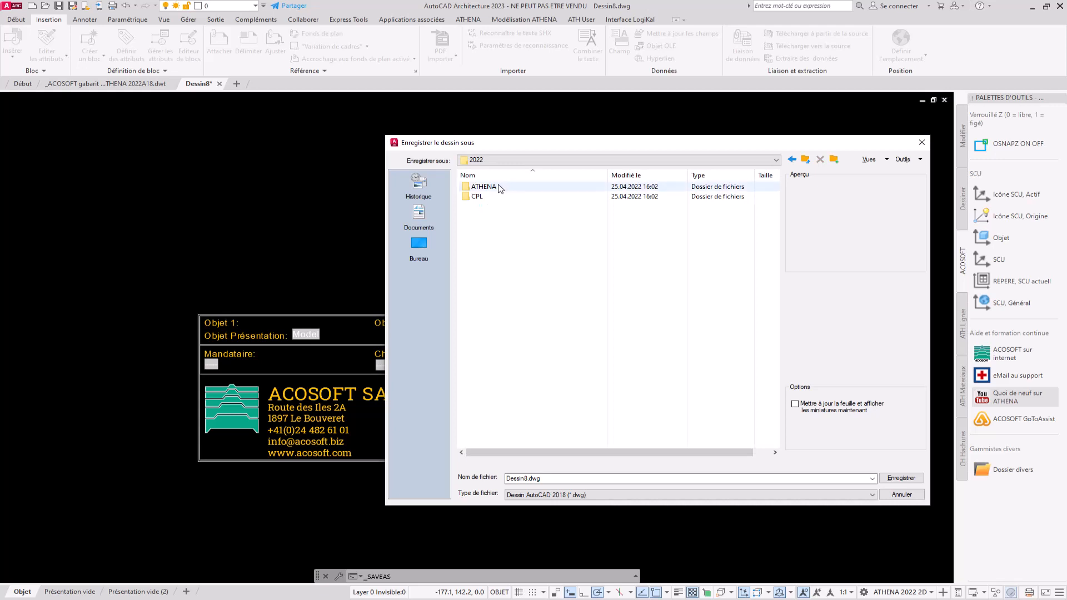
double_click(502, 188)
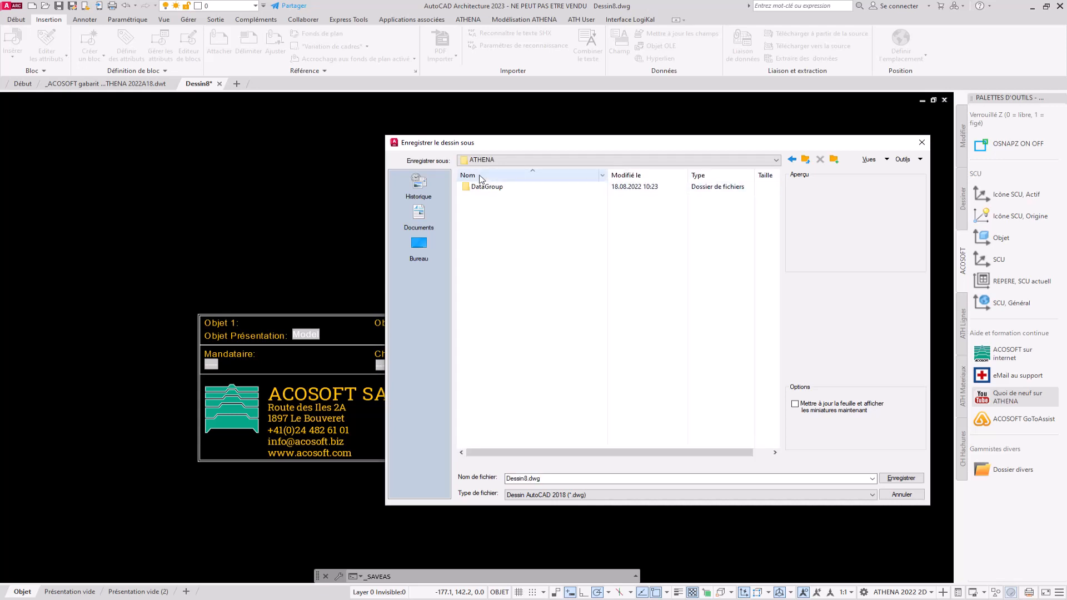
double_click(489, 187)
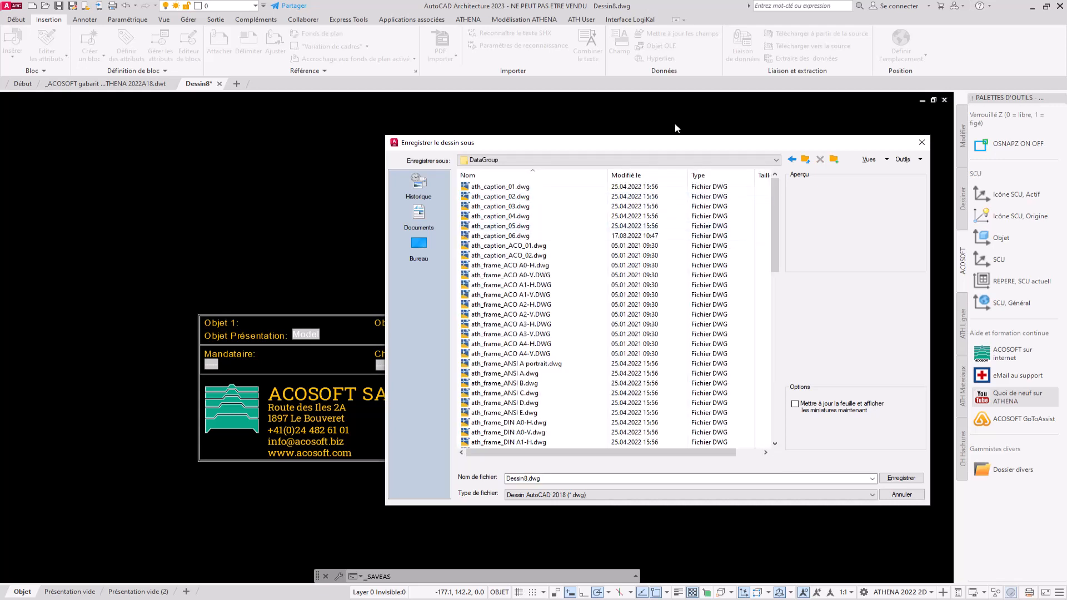
- Preview several of the existing frame and level-symbol drawings stored in the DataGroup folder
left_click(535, 246)
left_click(561, 284)
left_click(561, 343)
left_click(522, 402)
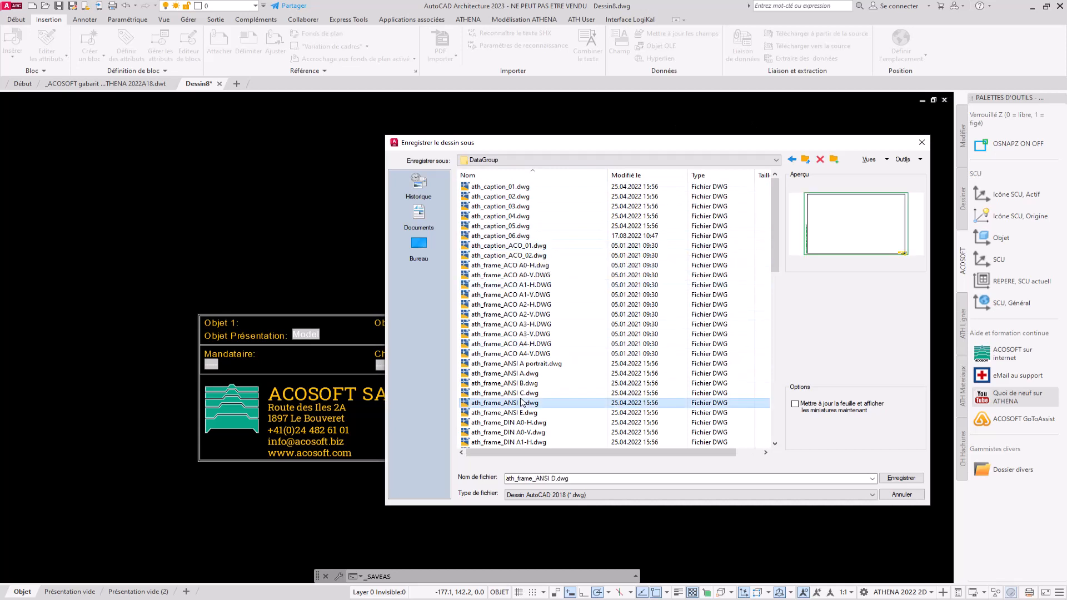
scroll(522, 402, "down", 2)
left_click(512, 424)
scroll(513, 423, "down", 4)
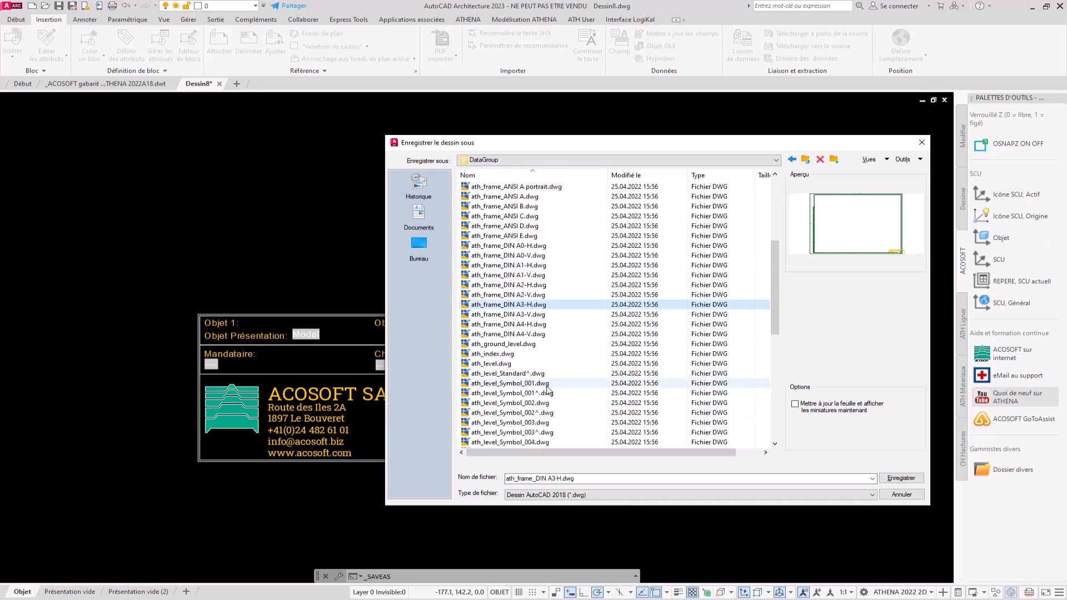
left_click(531, 394)
scroll(528, 388, "up", 6)
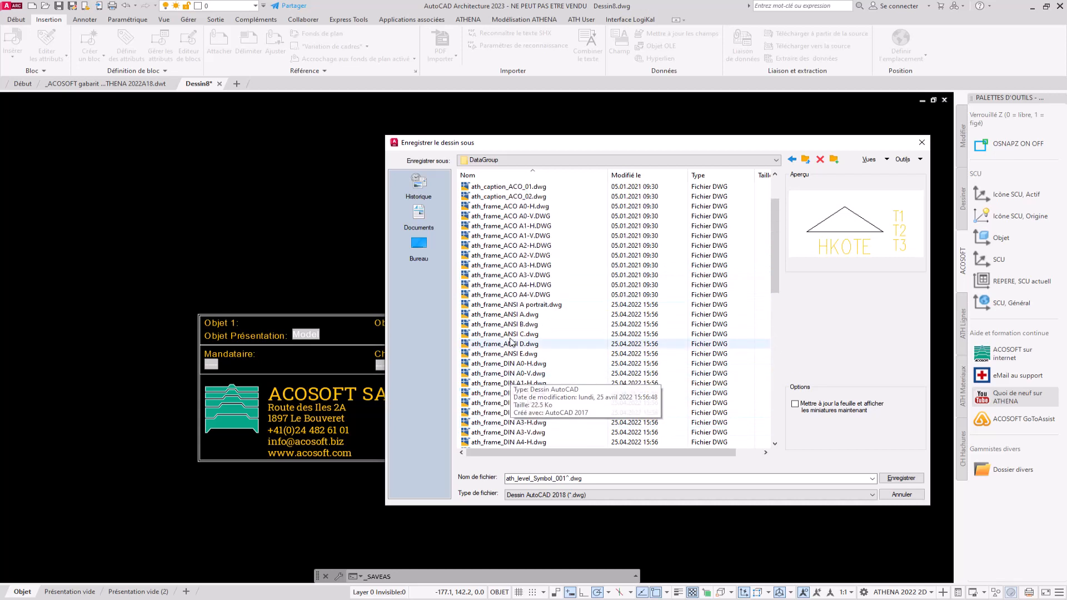
- Preview the existing ath_caption title blocks and the ath_frame_ACO sheet frames to examine how the files are named
left_click(500, 186)
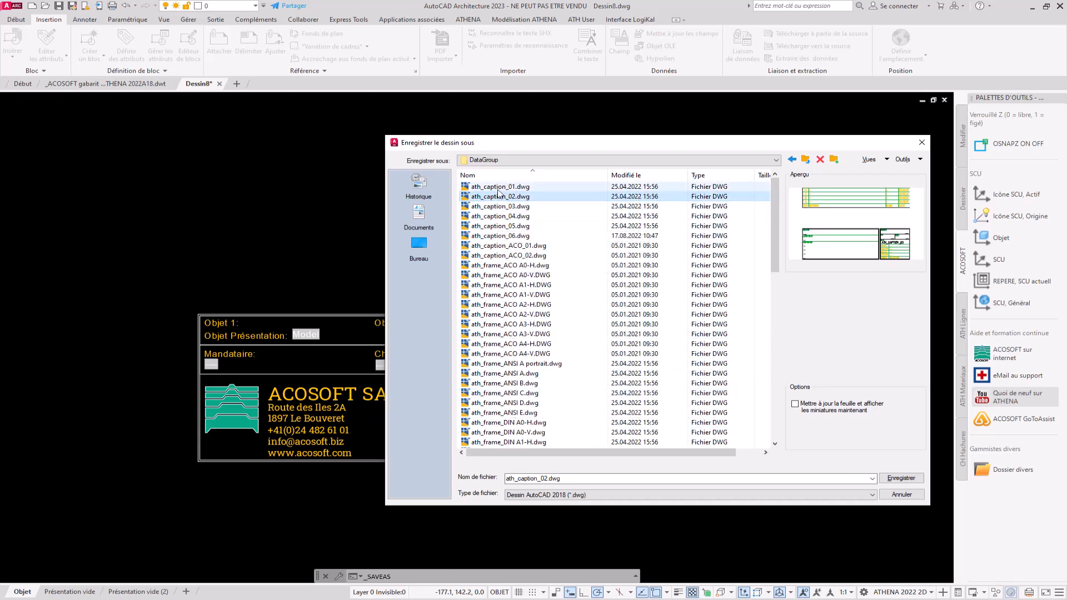
left_click(499, 206)
left_click(497, 216)
left_click(496, 226)
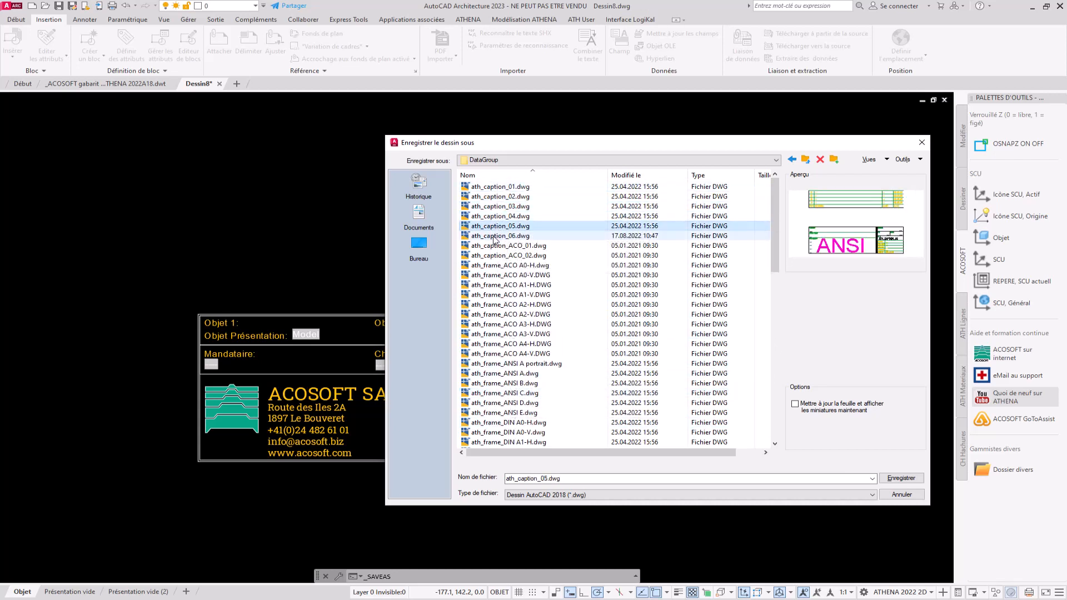
left_click(493, 236)
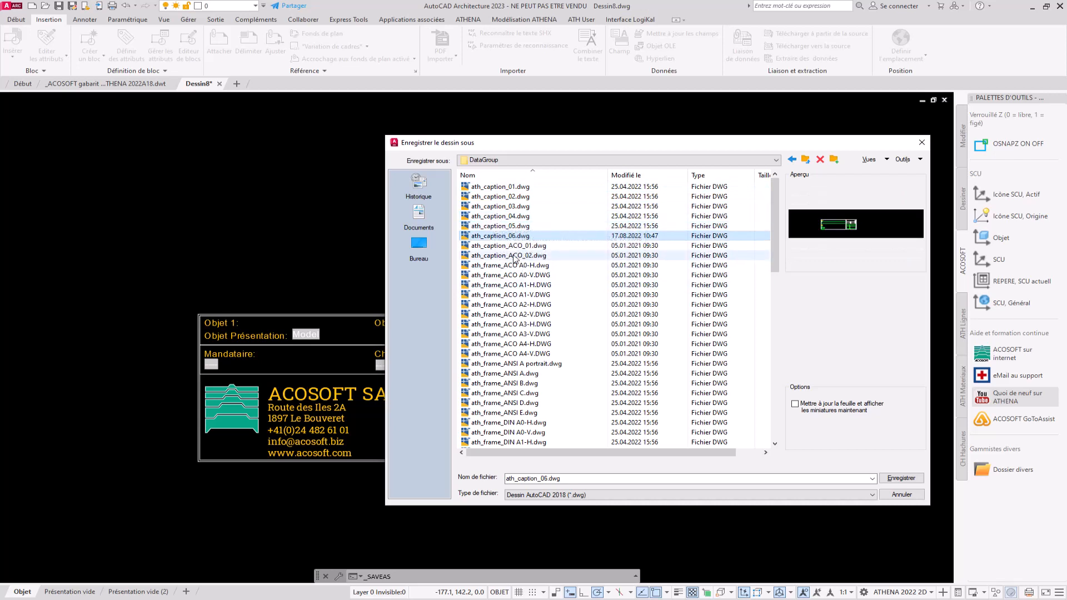
left_click(509, 246)
left_click(514, 256)
left_click(518, 266)
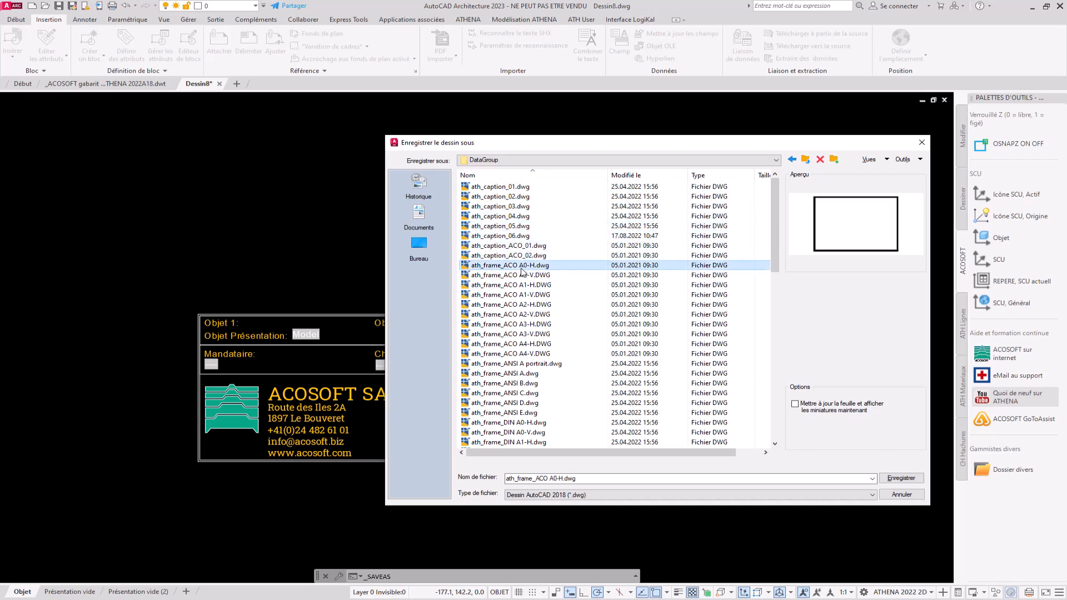
left_click(521, 275)
left_click(521, 285)
left_click(521, 304)
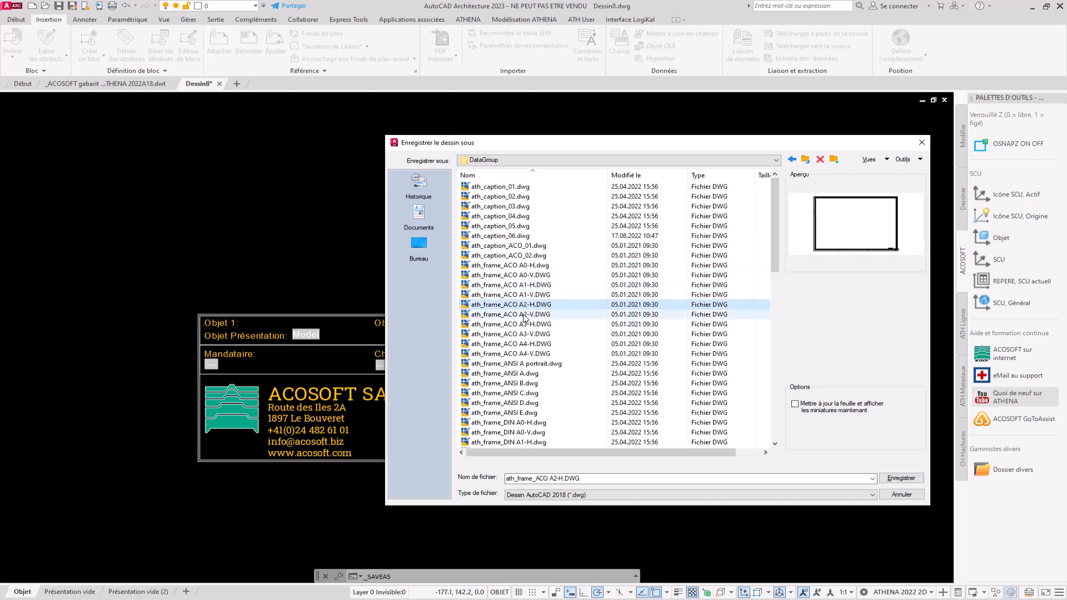
left_click(522, 315)
left_click(523, 345)
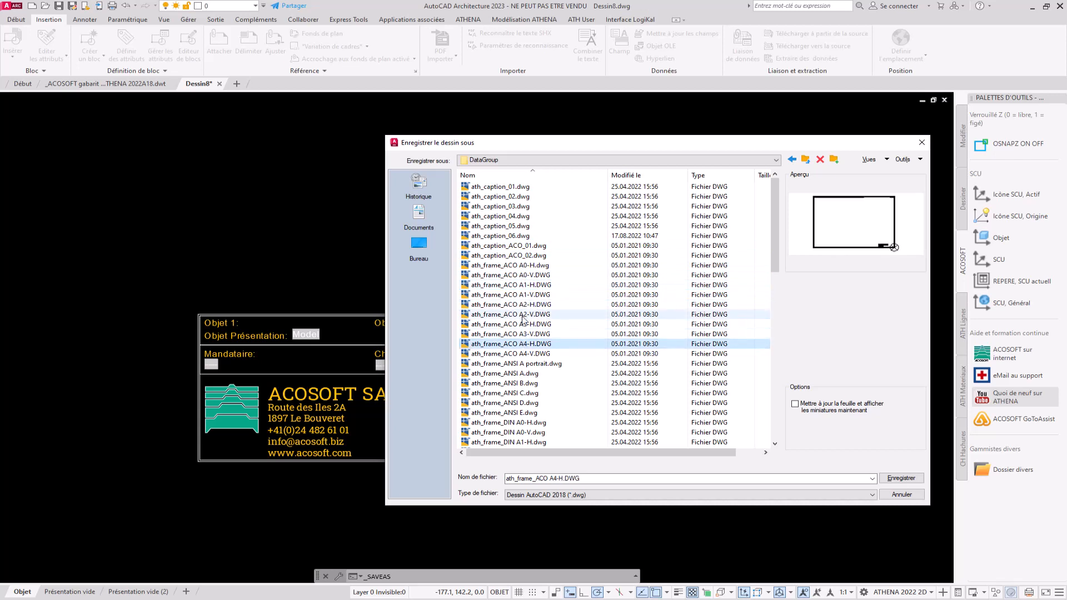
- Save the drawing as ath_caption_07.dwg in the DataGroup folder, basing the name on ath_caption_06.dwg
left_click(482, 237)
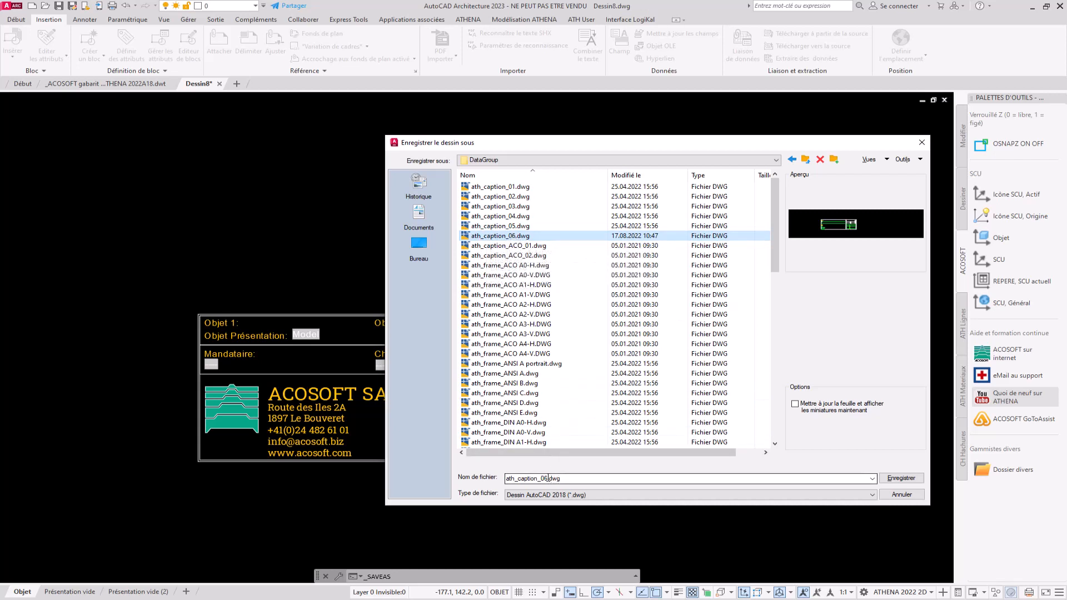
left_click(547, 478)
left_click(546, 478)
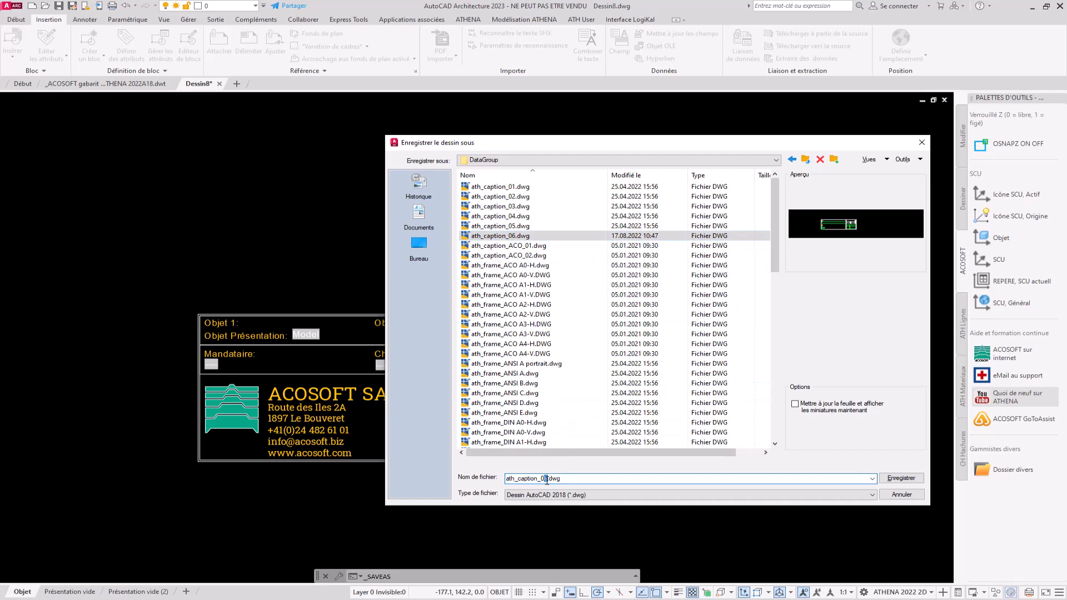
left_click(901, 478)
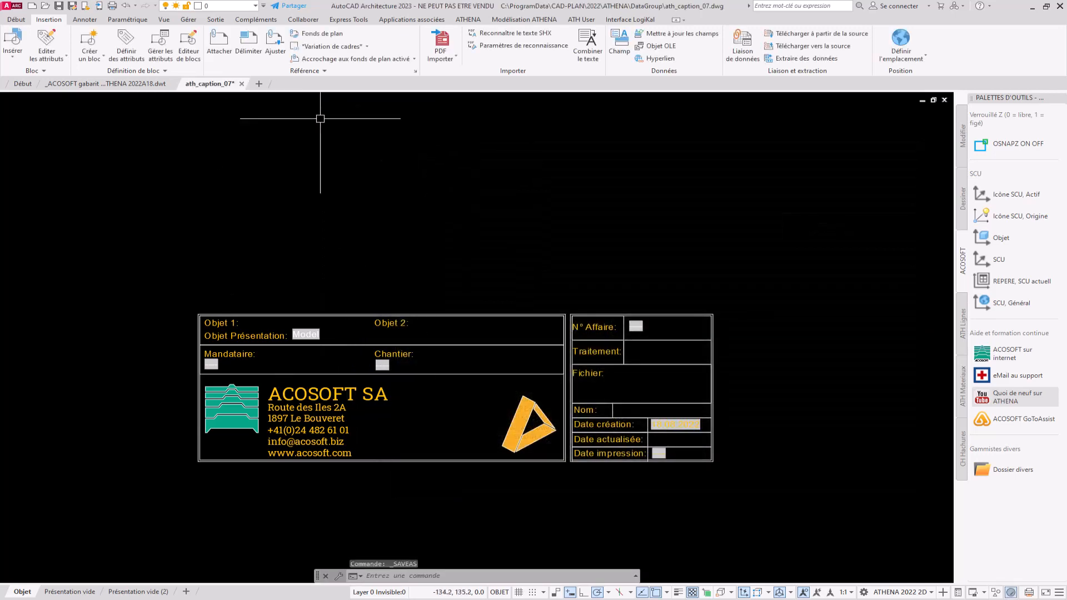
- Close the ath_caption_07 drawing and create a new drawing
scroll(657, 455, "up", 4)
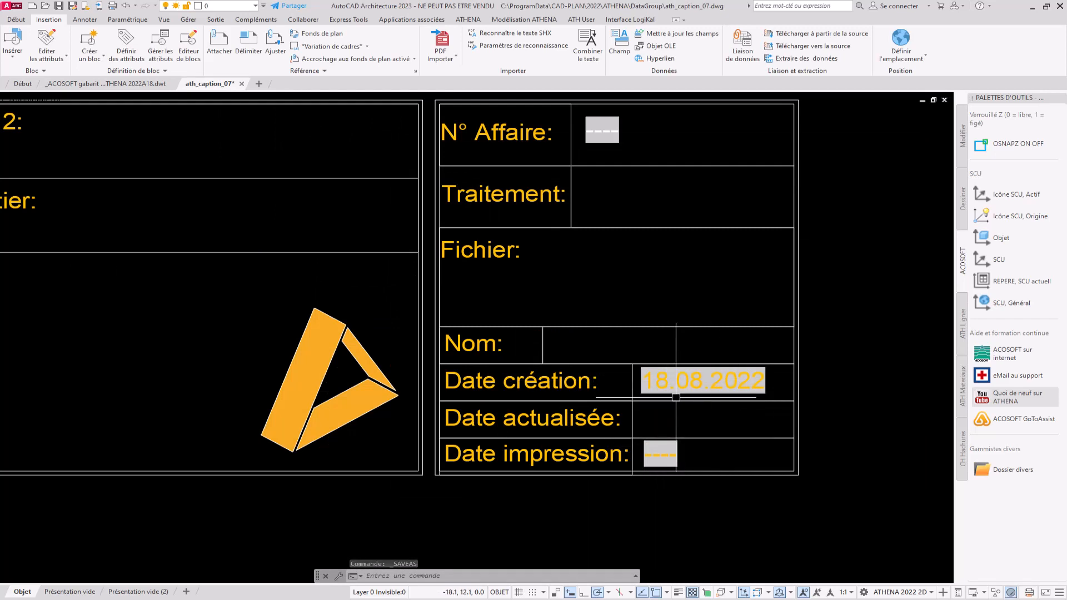
scroll(677, 399, "down", 4)
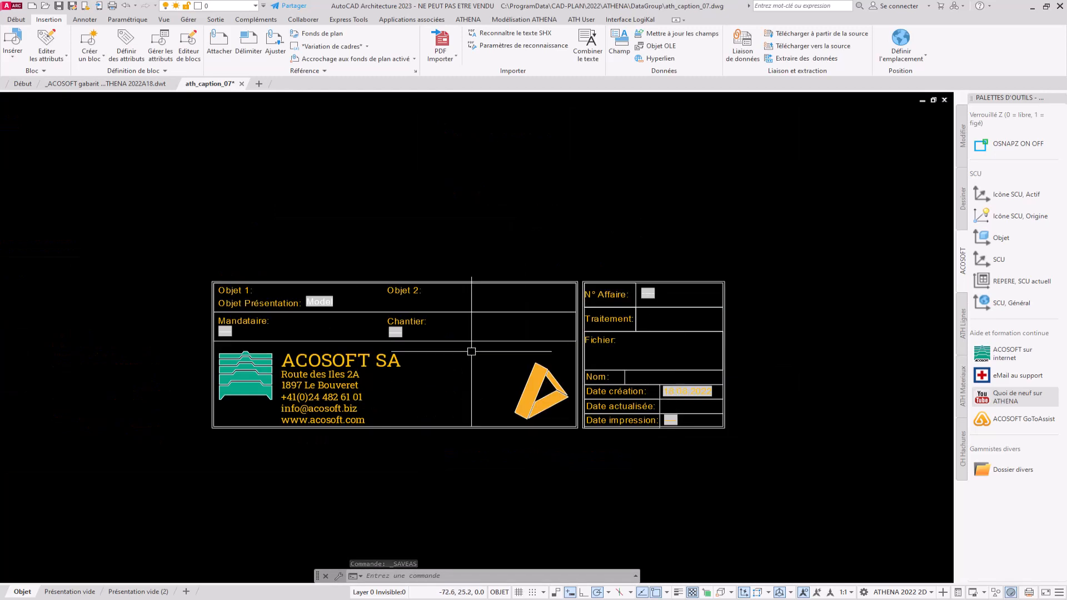
left_click(240, 85)
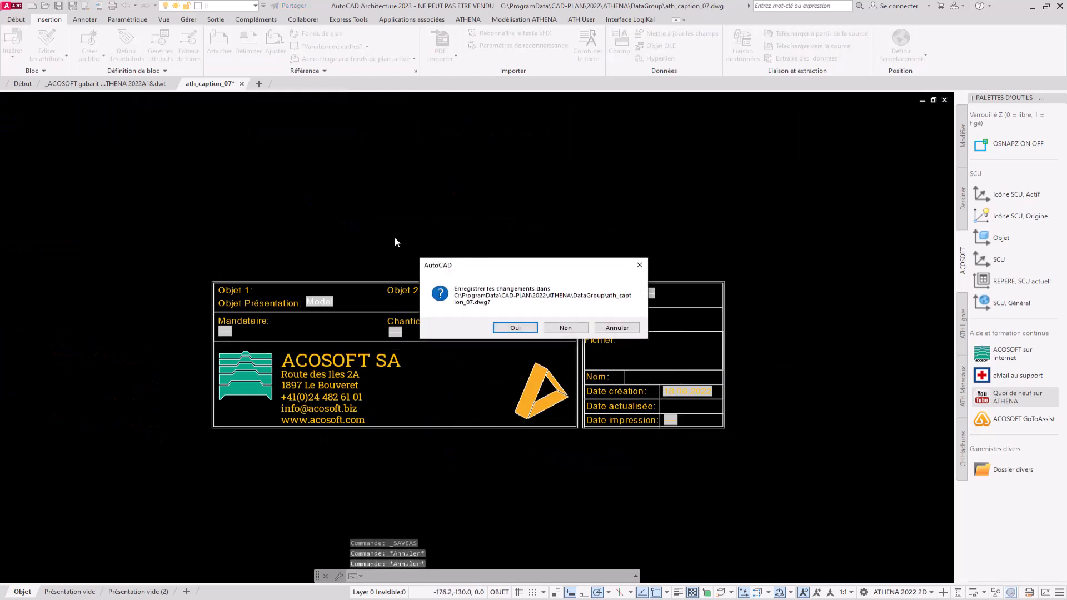
key("Escape")
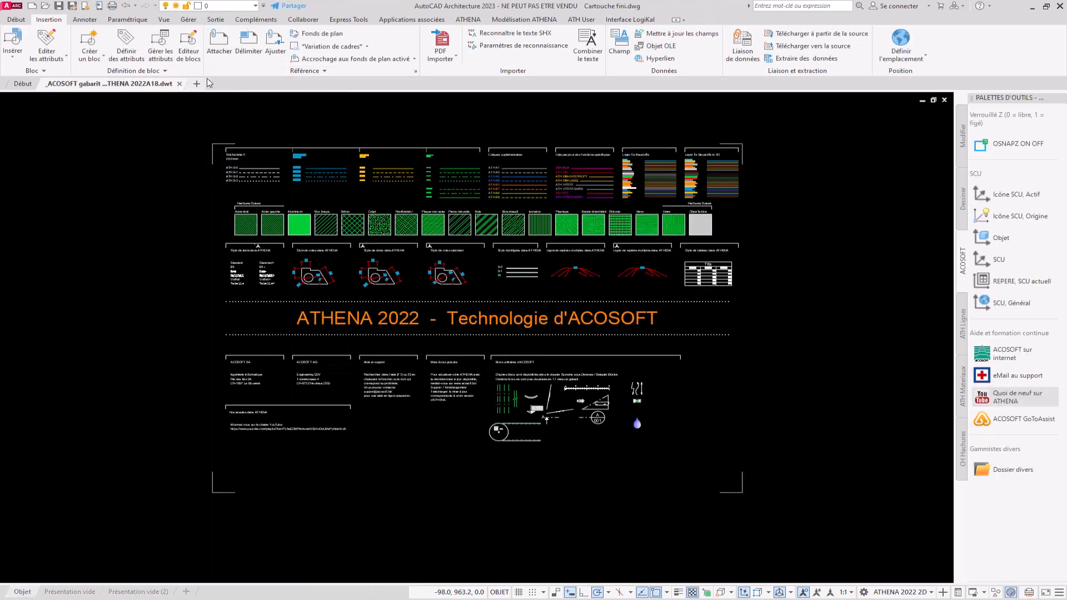
left_click(197, 83)
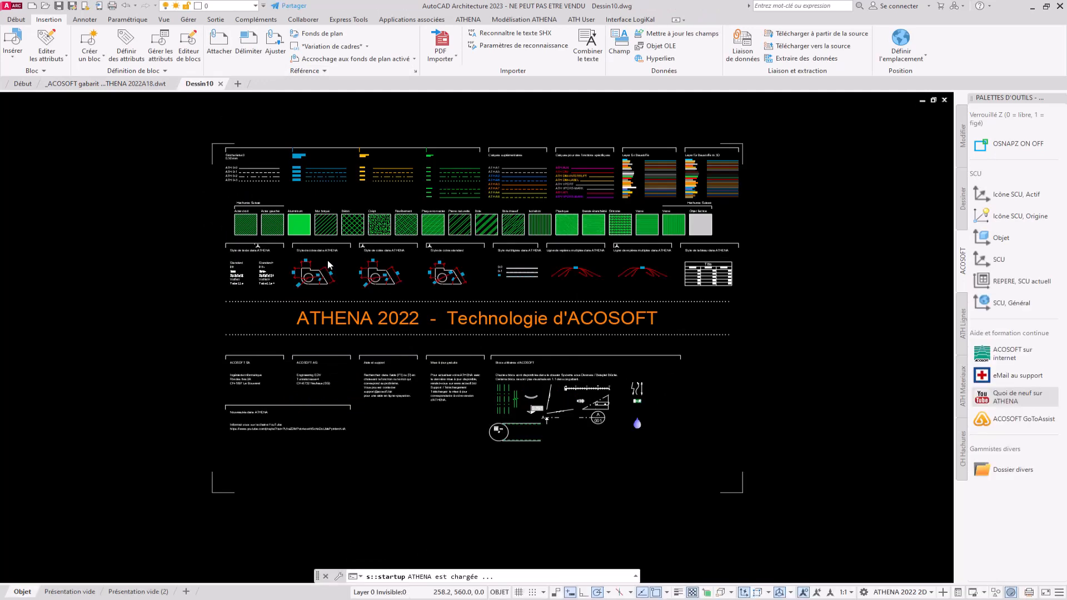
- In the new drawing's custom properties, enter the site's street name for Chantier and the project number for N°Affaire
left_click(12, 5)
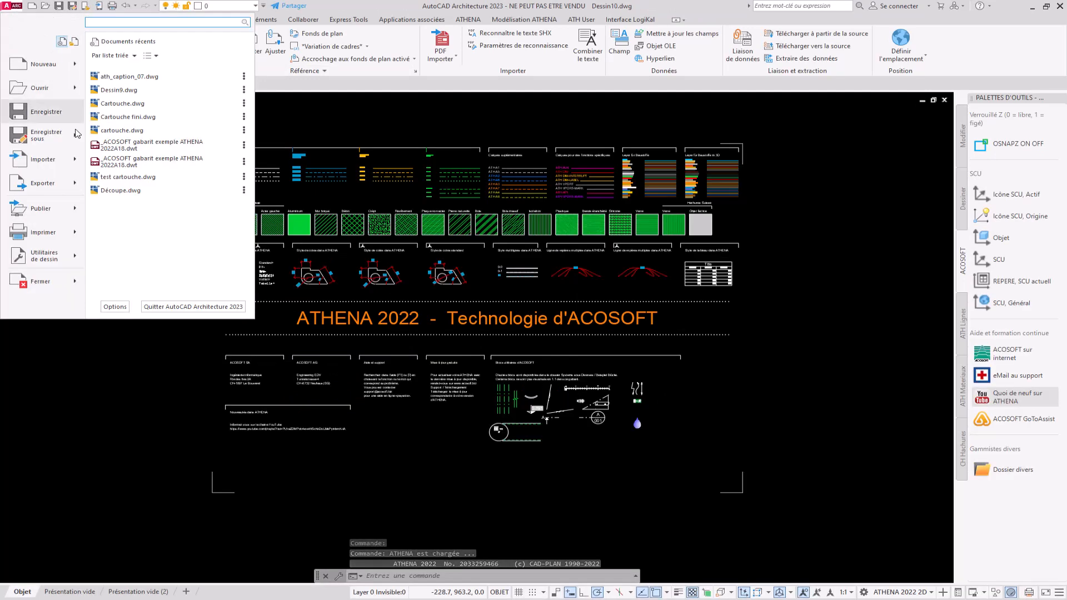
mouse_move(45, 256)
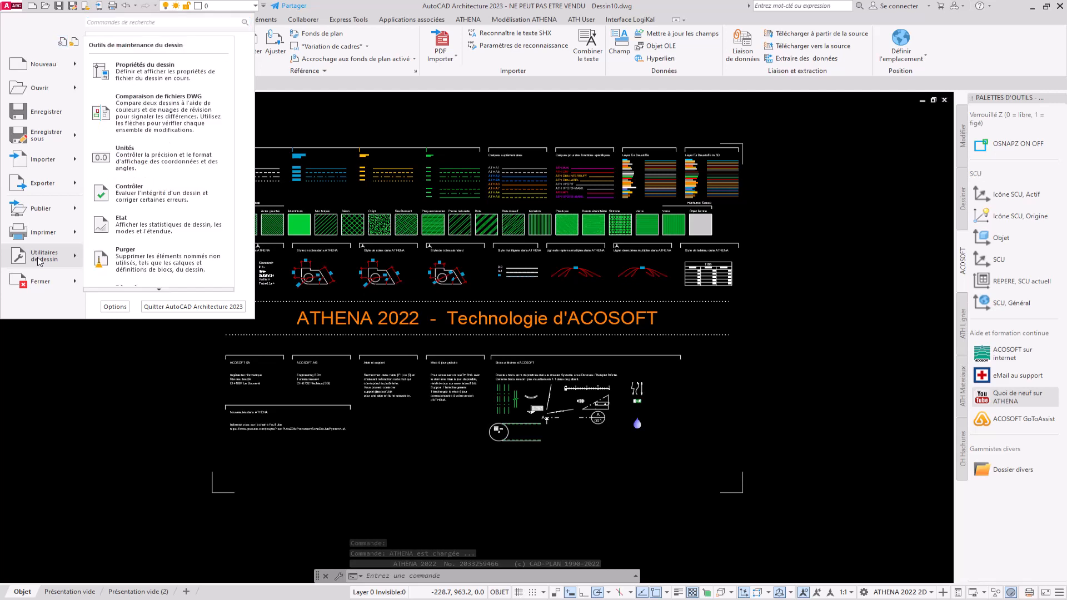
left_click(178, 71)
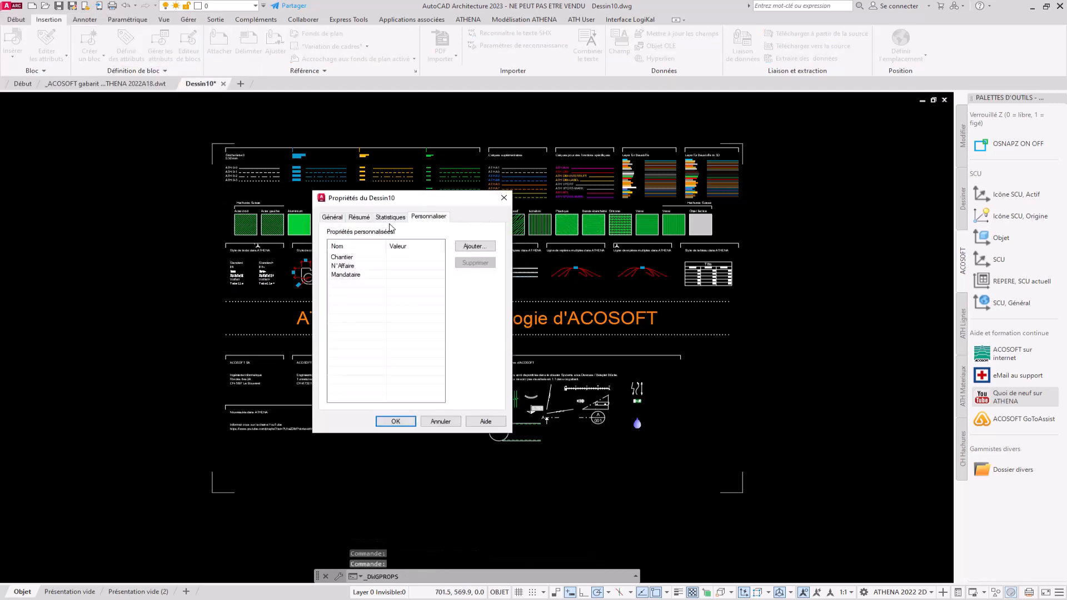
left_click(400, 257)
type("Rte des Iles")
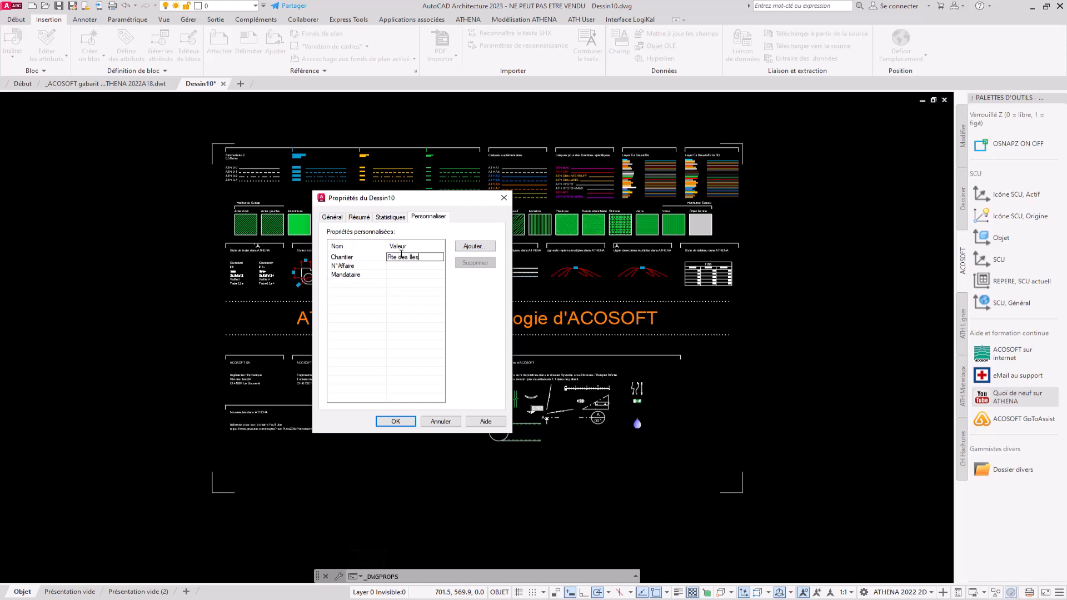
left_click(403, 265)
type("12345")
left_click(399, 274)
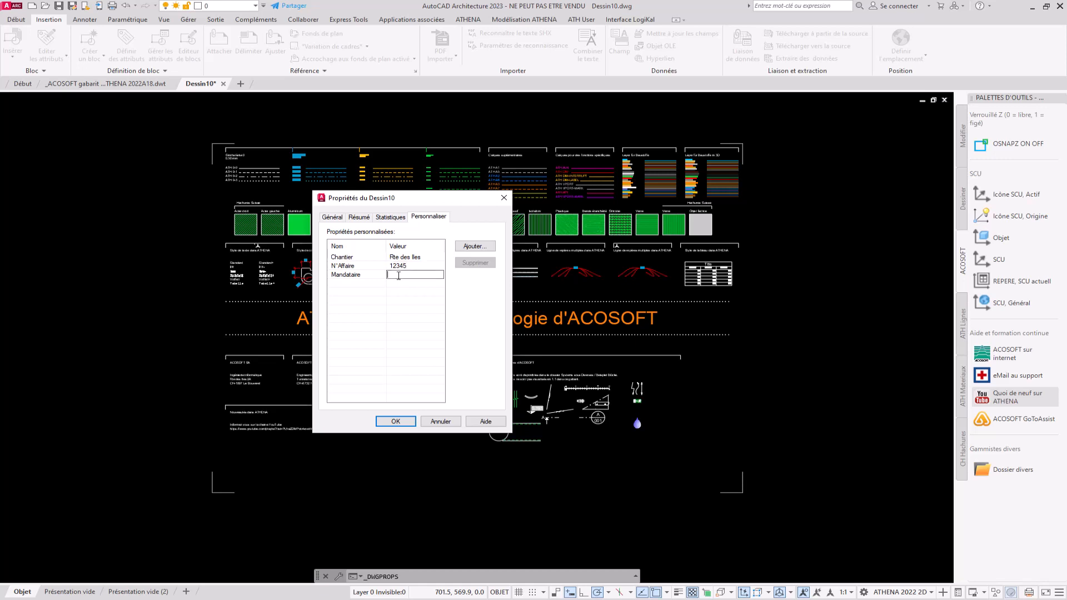
left_click(395, 422)
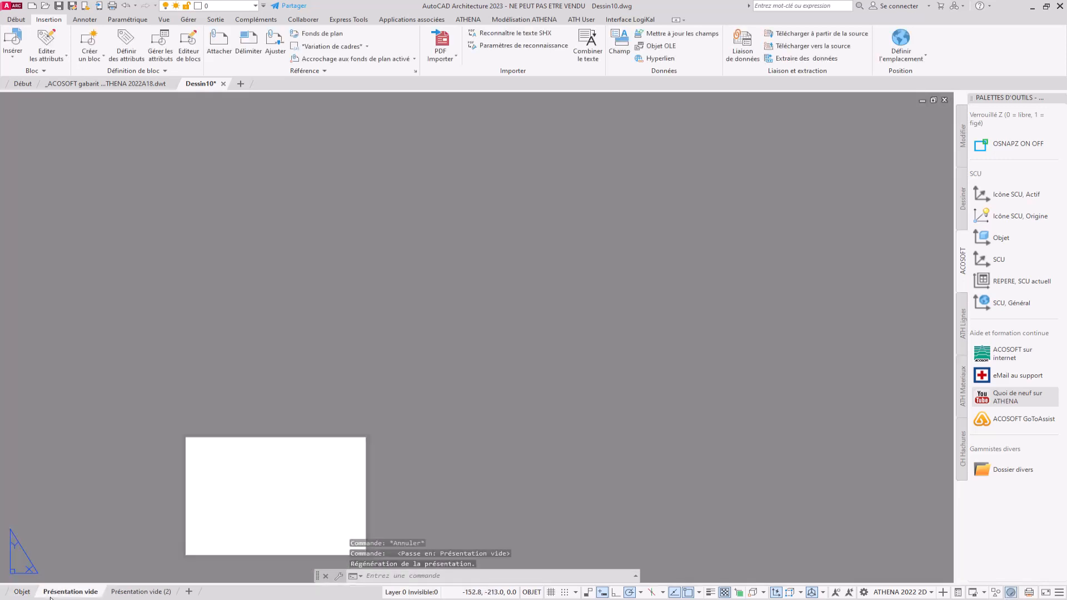
- Switch to the layout Présentation vide and start ATHENA's Insérer cadre command
left_click(55, 593)
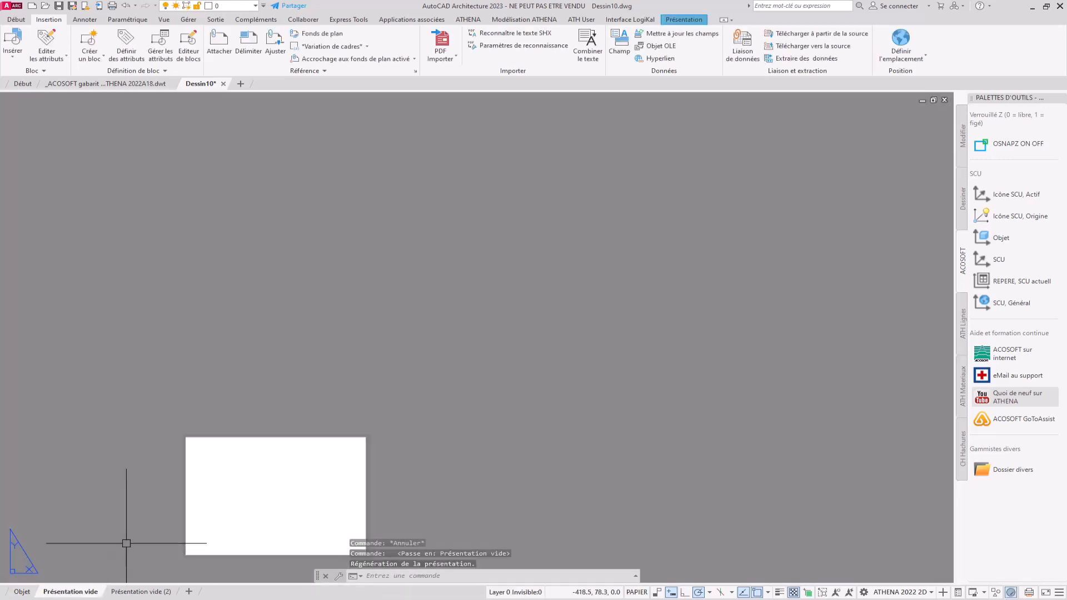
middle_click_drag(231, 548, 281, 416)
scroll(236, 400, "up", 5)
left_click(469, 20)
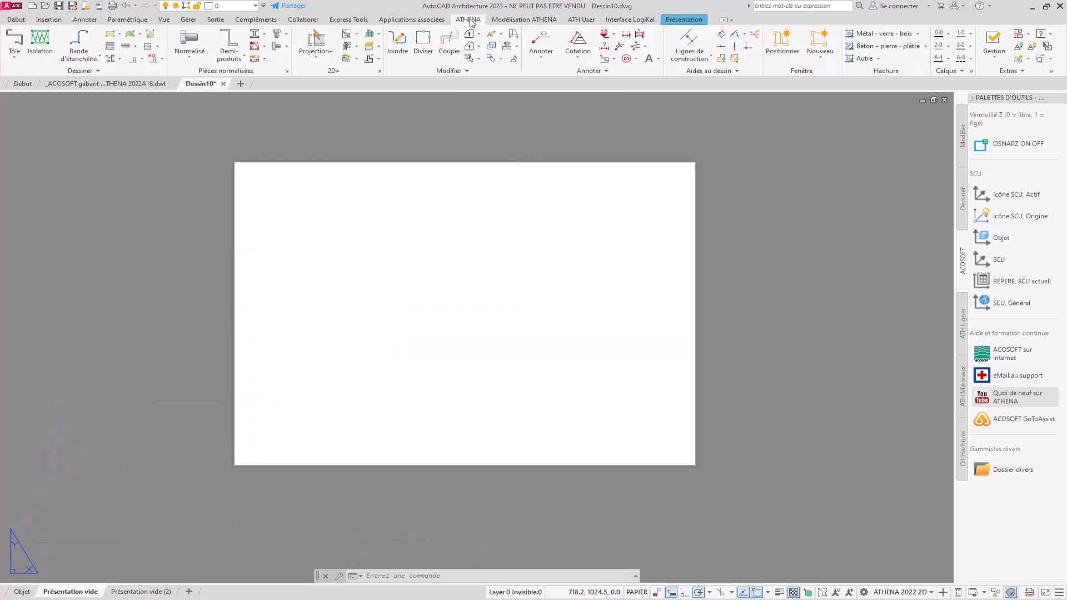
left_click(614, 59)
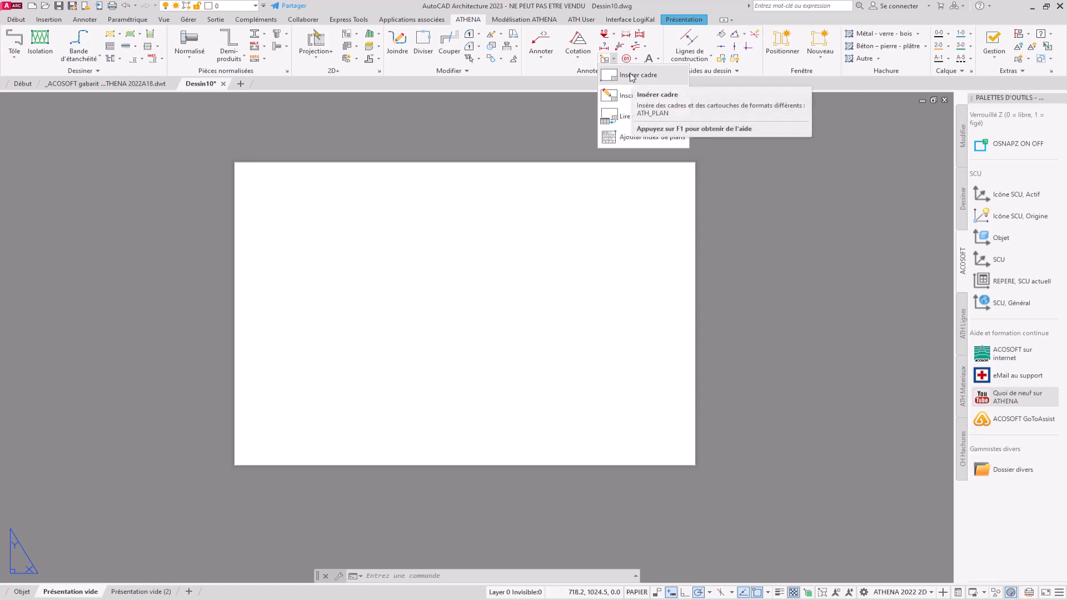
left_click(632, 78)
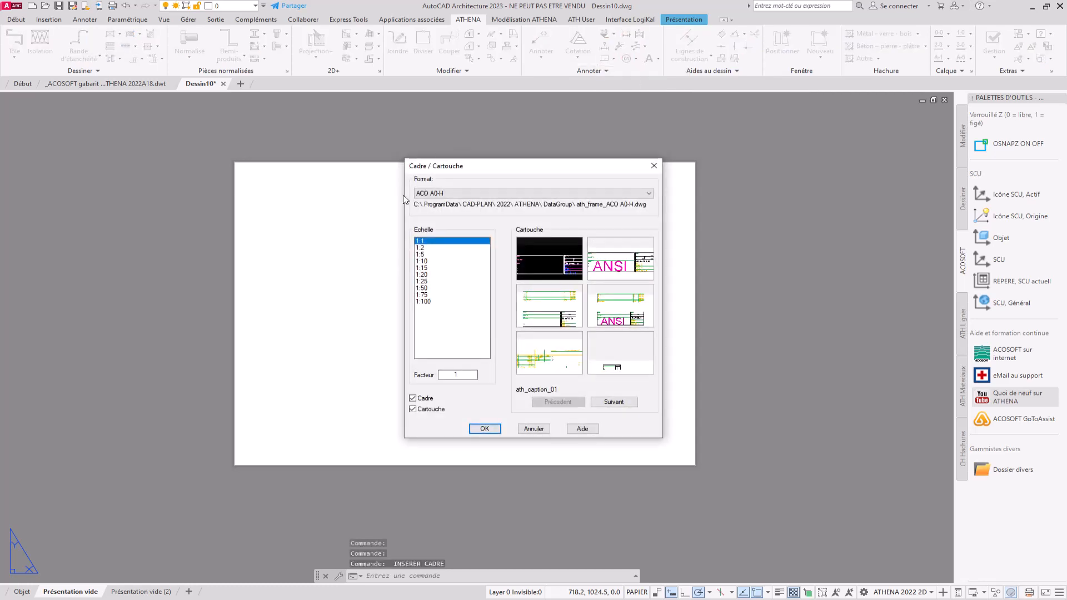
- Try the ACO A2-H and ACO A1-H frame formats, and return the format to ACO A0-H
left_click(469, 193)
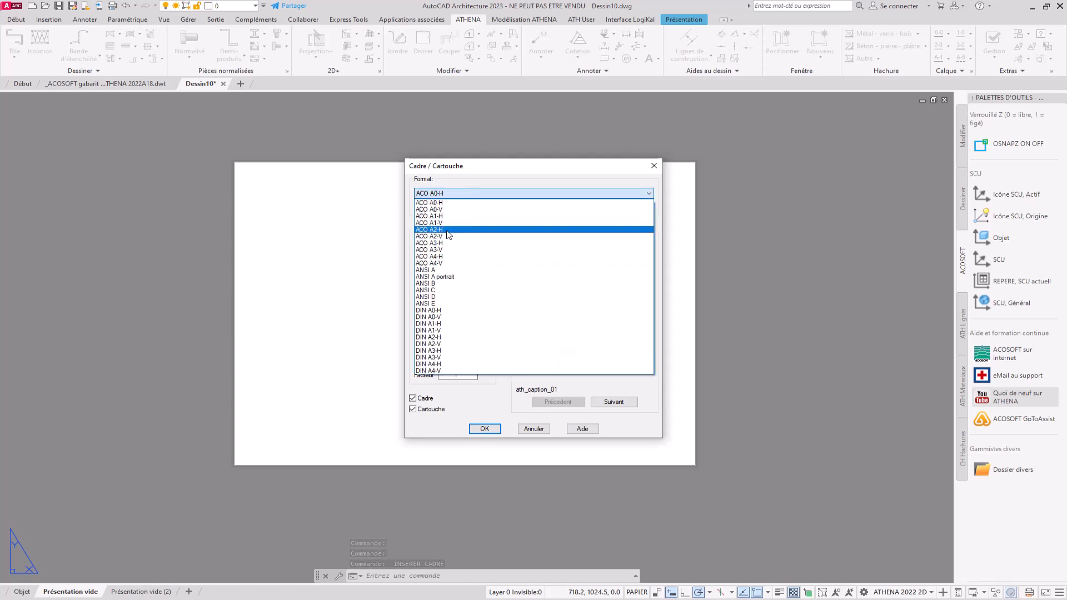
left_click(453, 230)
left_click(468, 195)
left_click(453, 212)
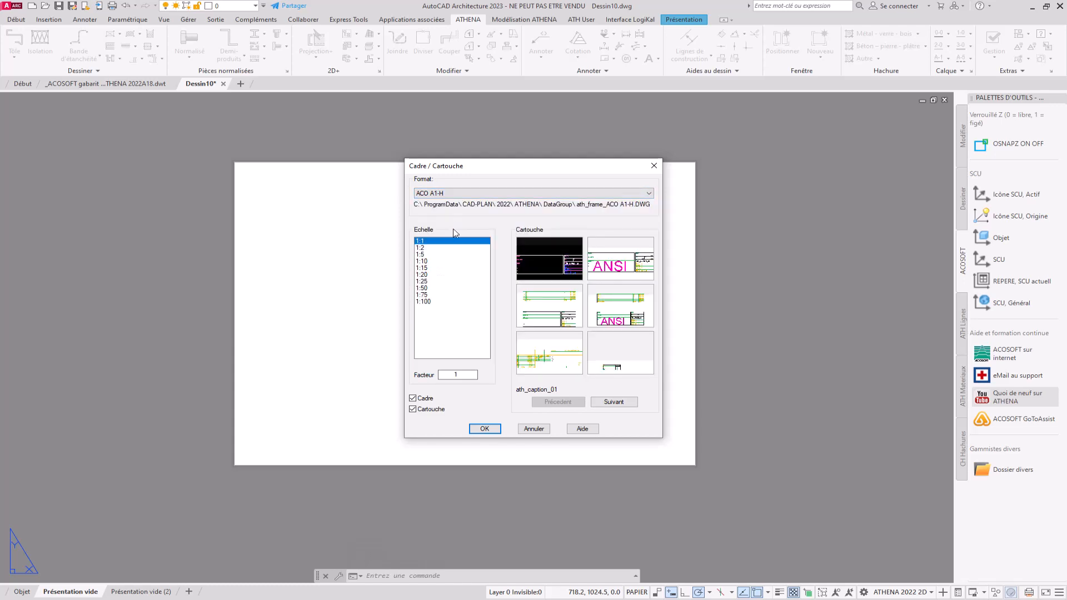
left_click(455, 196)
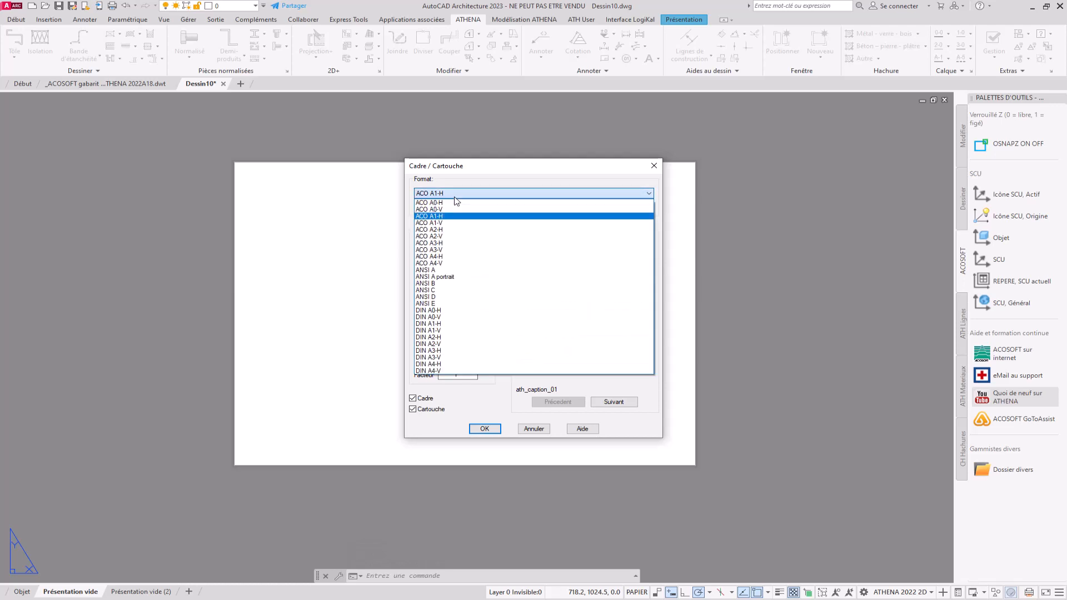
left_click(454, 203)
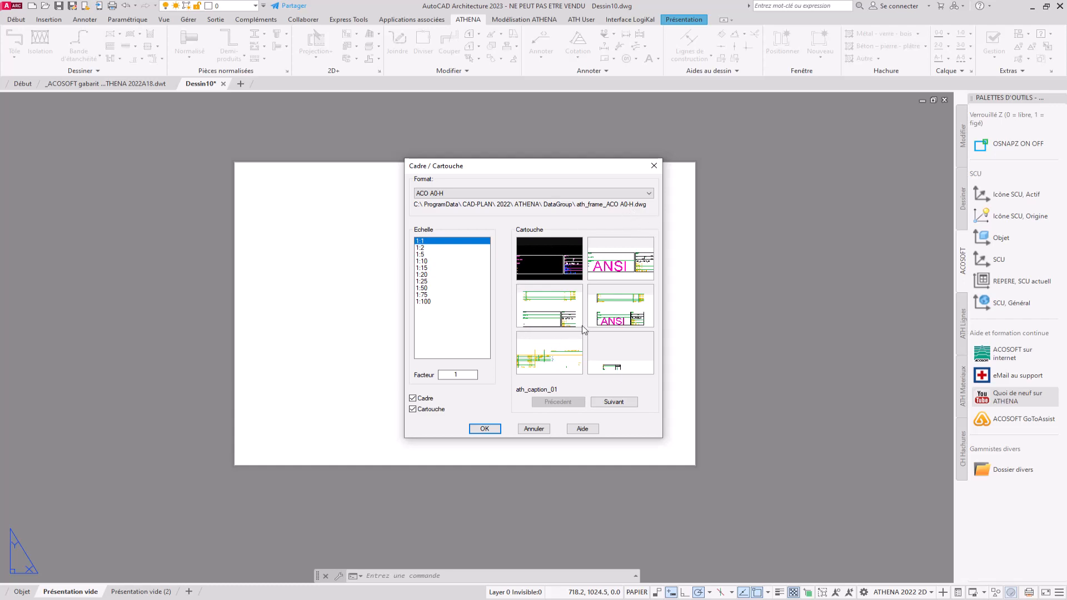
- Choose the ath_caption_07 title block for the ACO A0-H frame at scale 1:1 and proceed to insertion
left_click(606, 277)
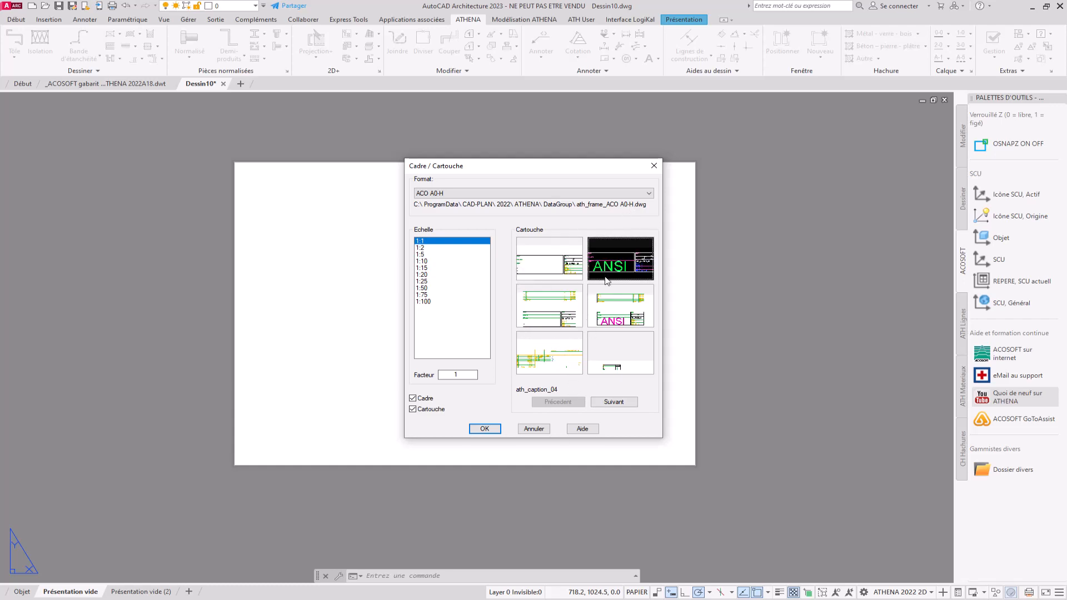
left_click(614, 364)
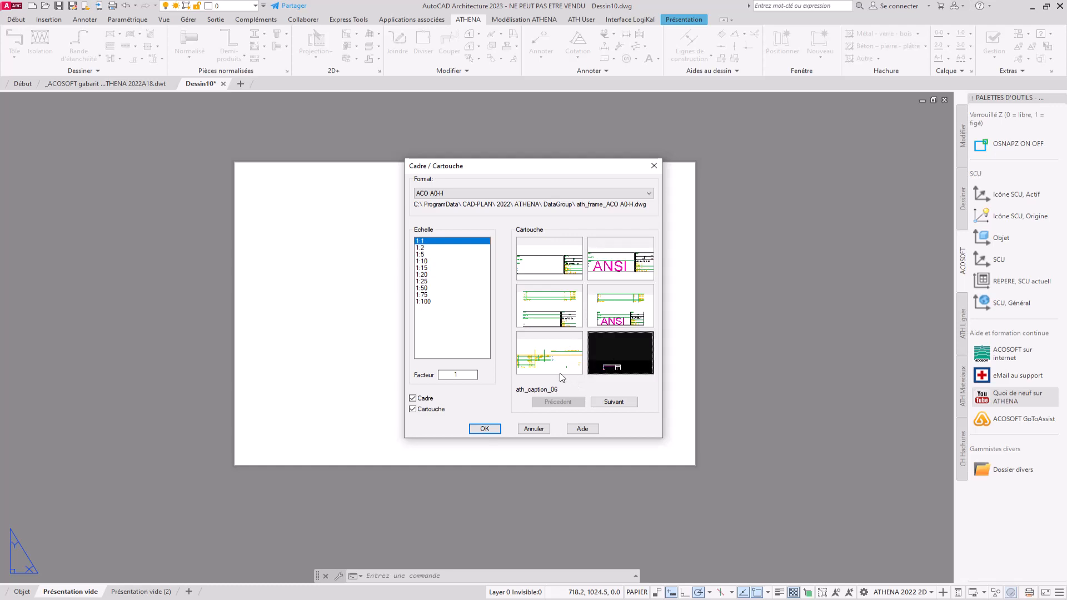
left_click(604, 402)
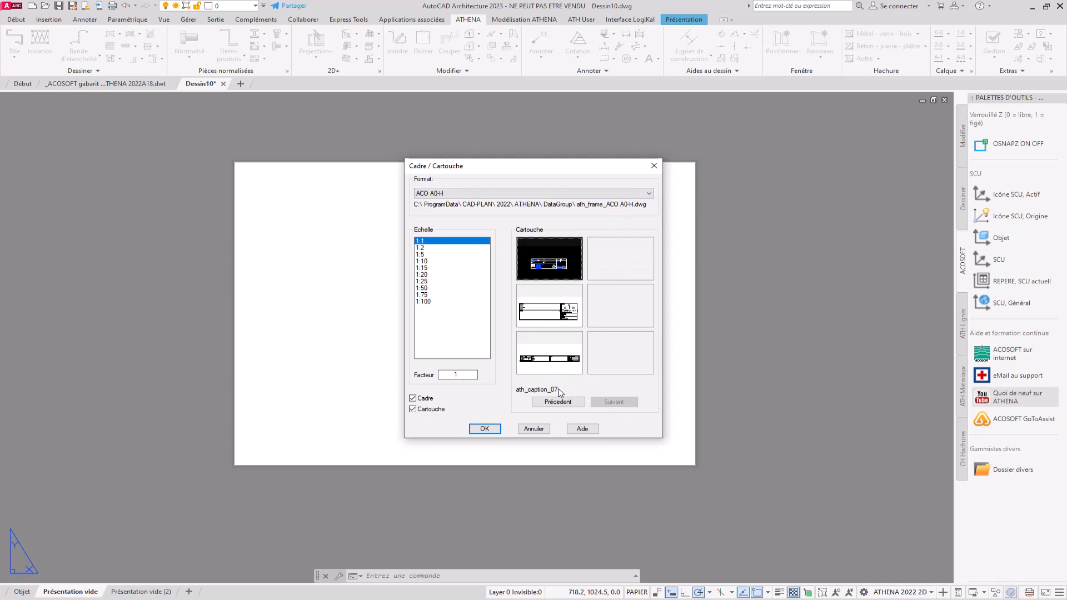
left_click(427, 399)
left_click(484, 429)
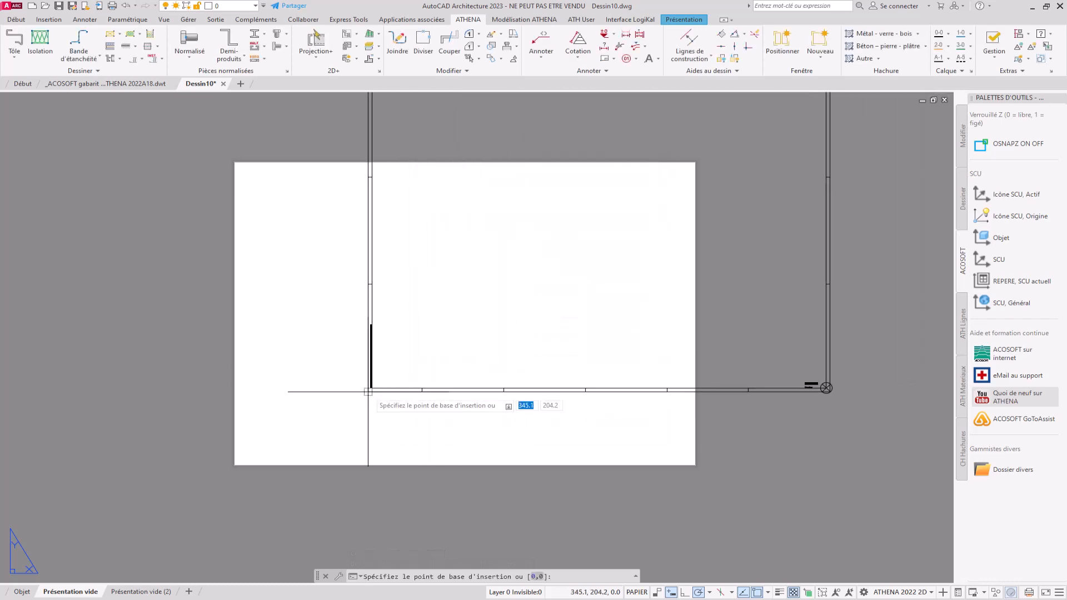
- Place the ACO A0-H frame with its title block at insertion point 0,0 in the layout
type("0")
key("Tab")
type("0")
key("Tab")
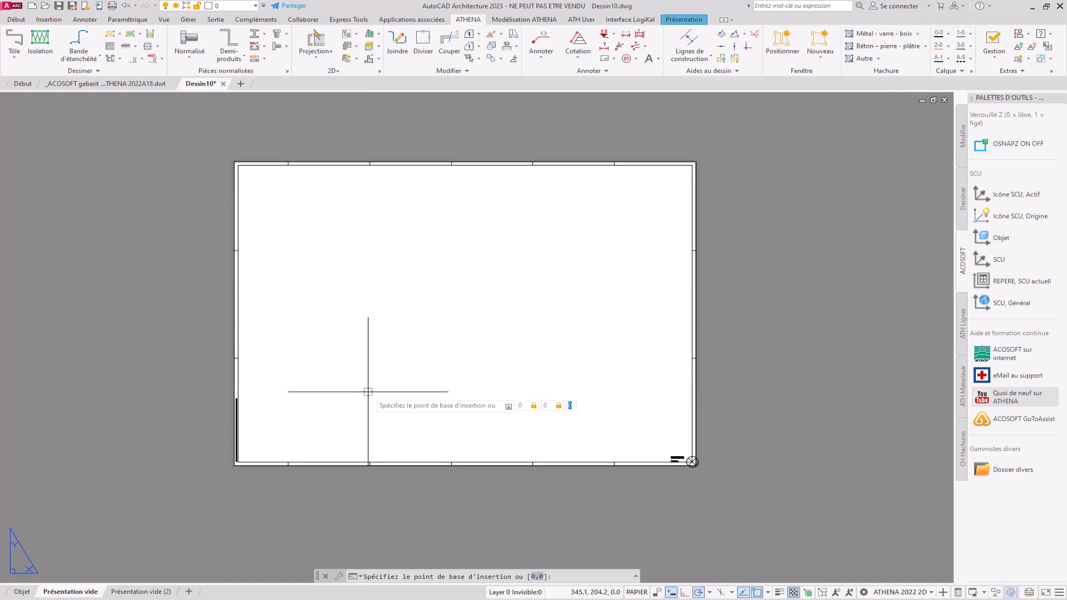
key("Return")
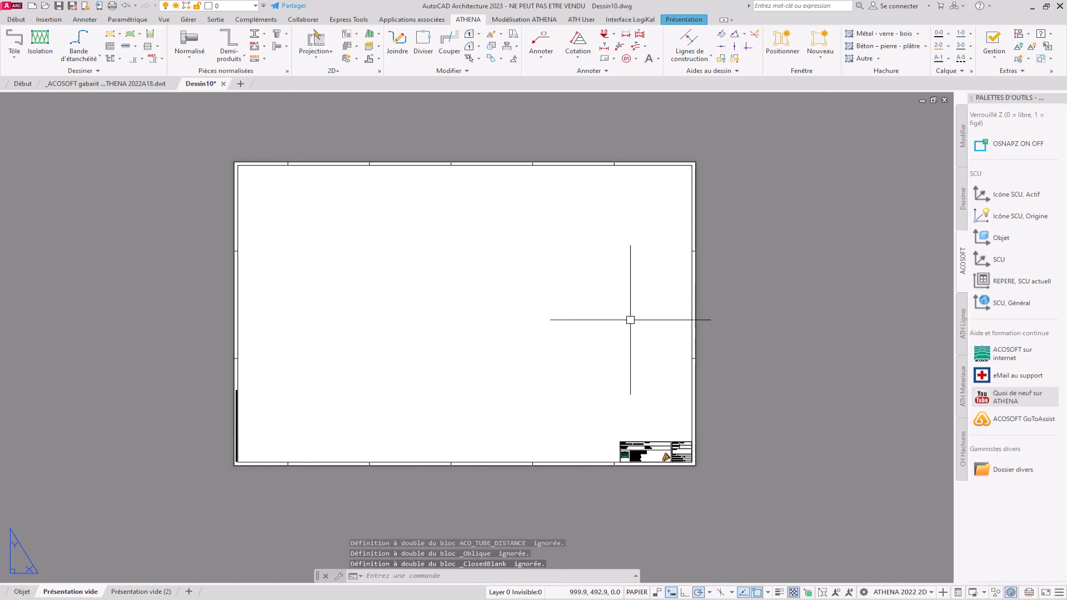
- Rename the layout Présentation vide as Façade 1
scroll(666, 477, "up", 5)
scroll(679, 435, "up", 2)
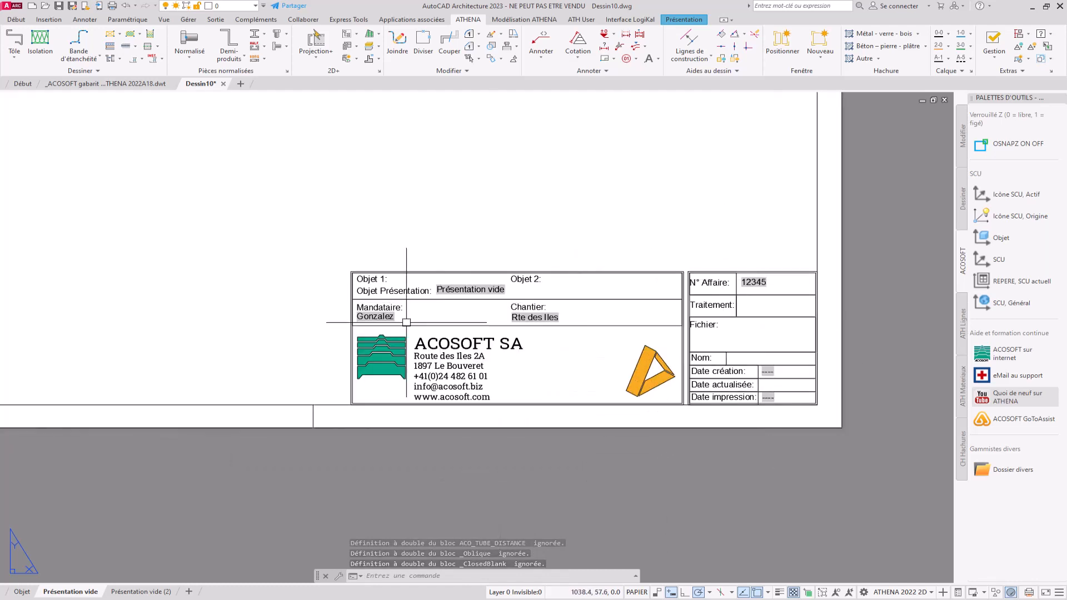
scroll(686, 315, "up", 2)
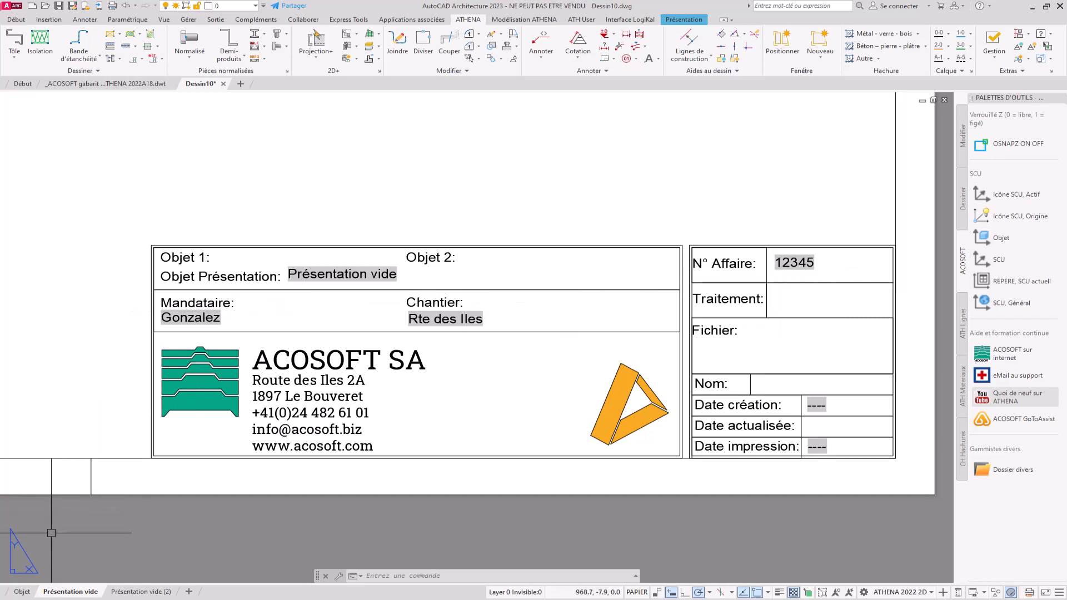
right_click(62, 592)
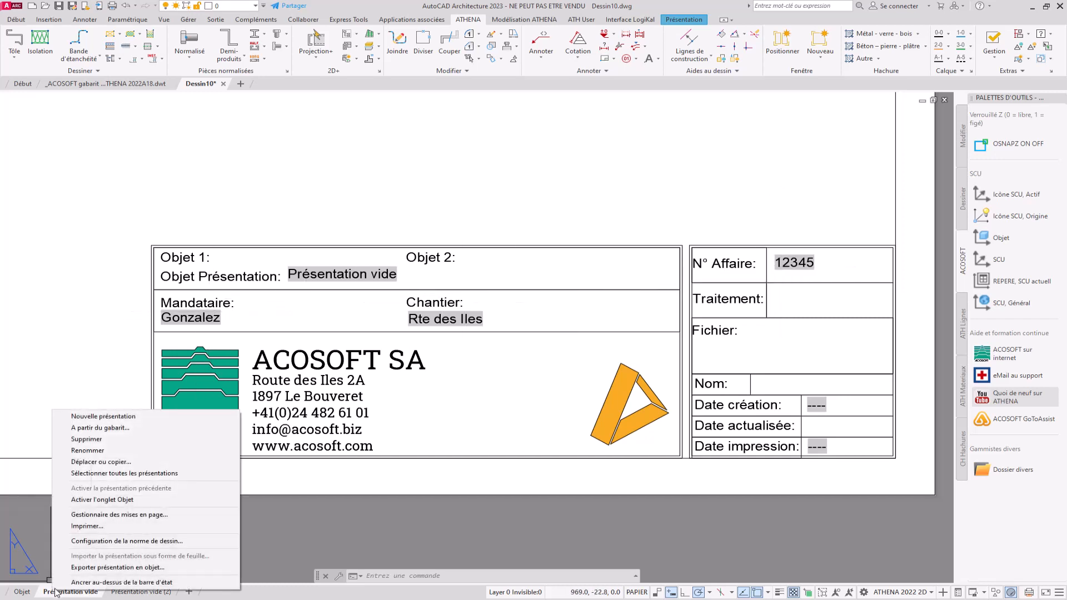
left_click(129, 451)
type("F")
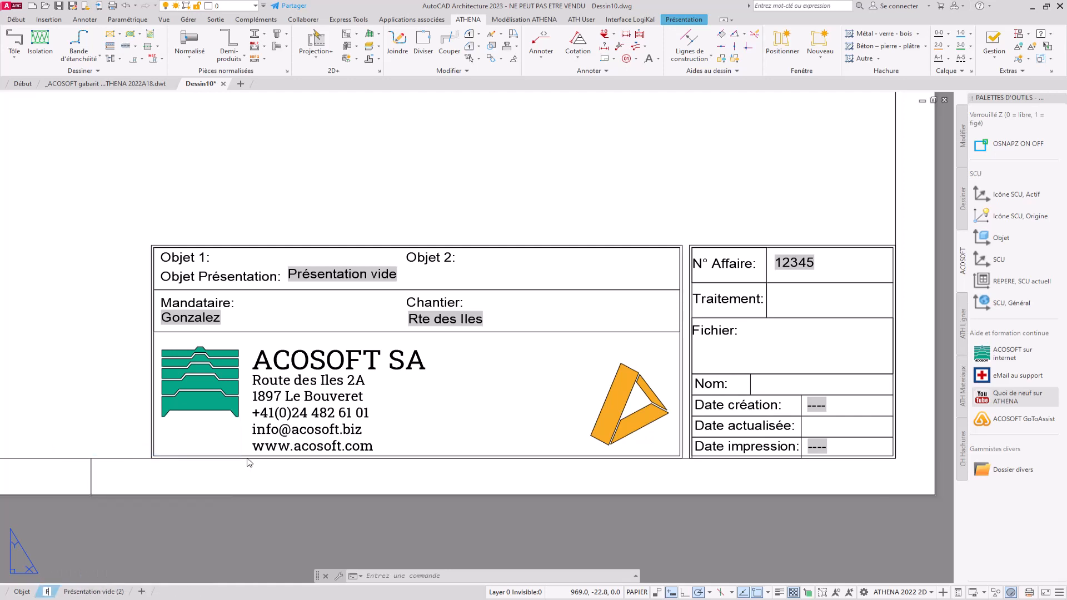
type("açade 1")
left_click(355, 535)
- Regenerate the drawing with REGEN to refresh the title block's Objet Présentation field
type("R")
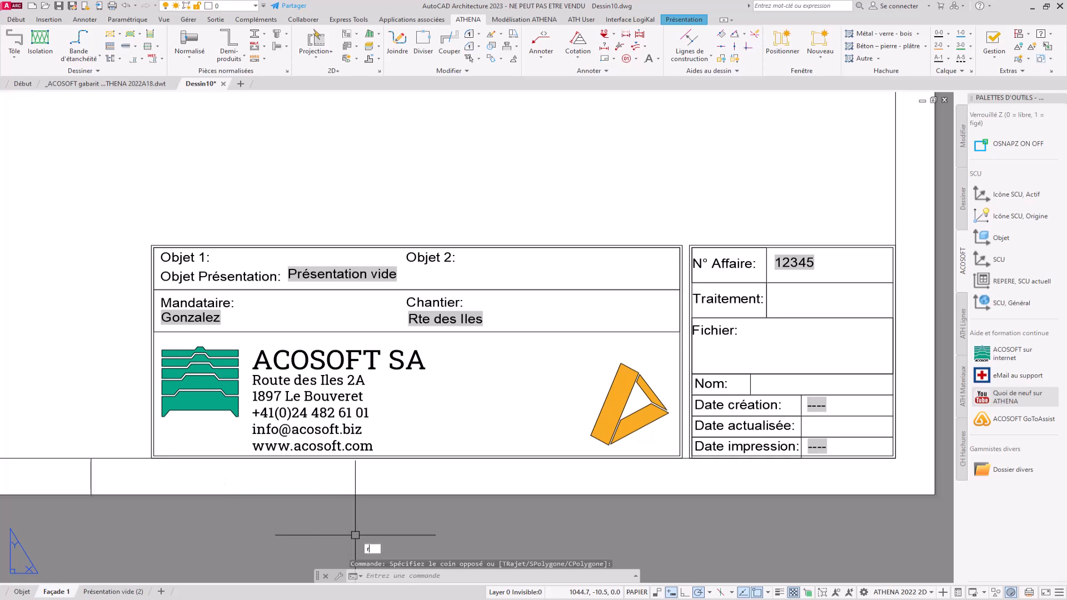
type("ege")
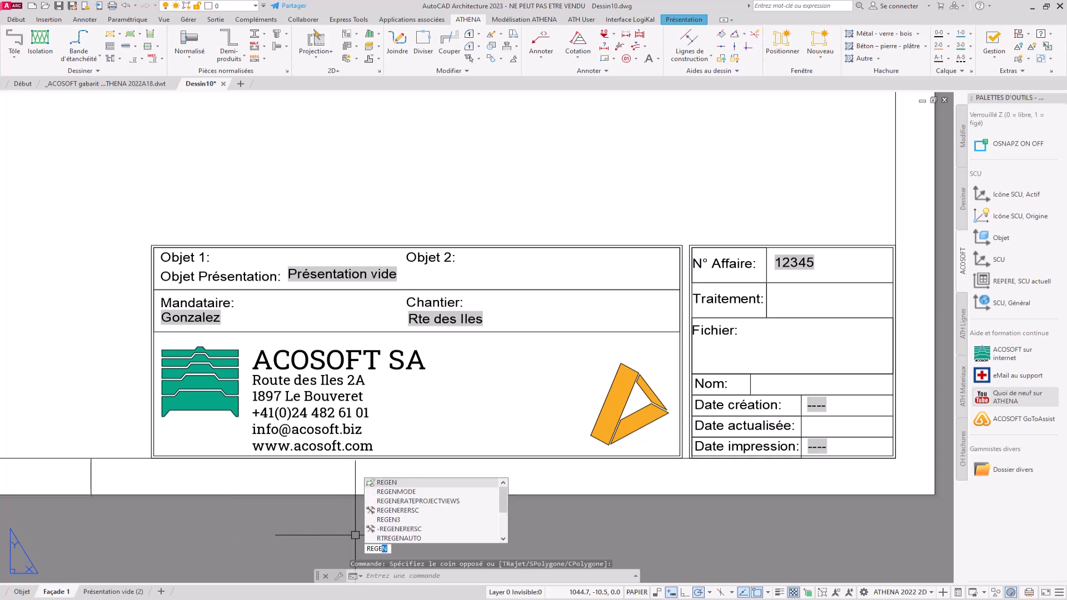
key("Return")
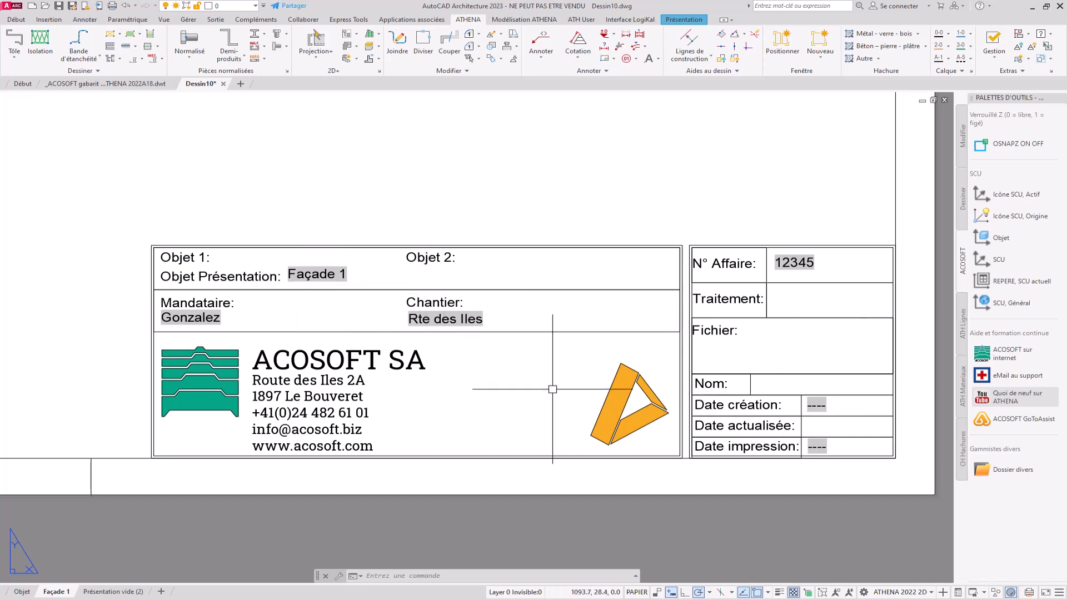
- Inspect the title block's N°AFFAIRE attribute in the extended attribute editor, and close the editor without changes
double_click(778, 408)
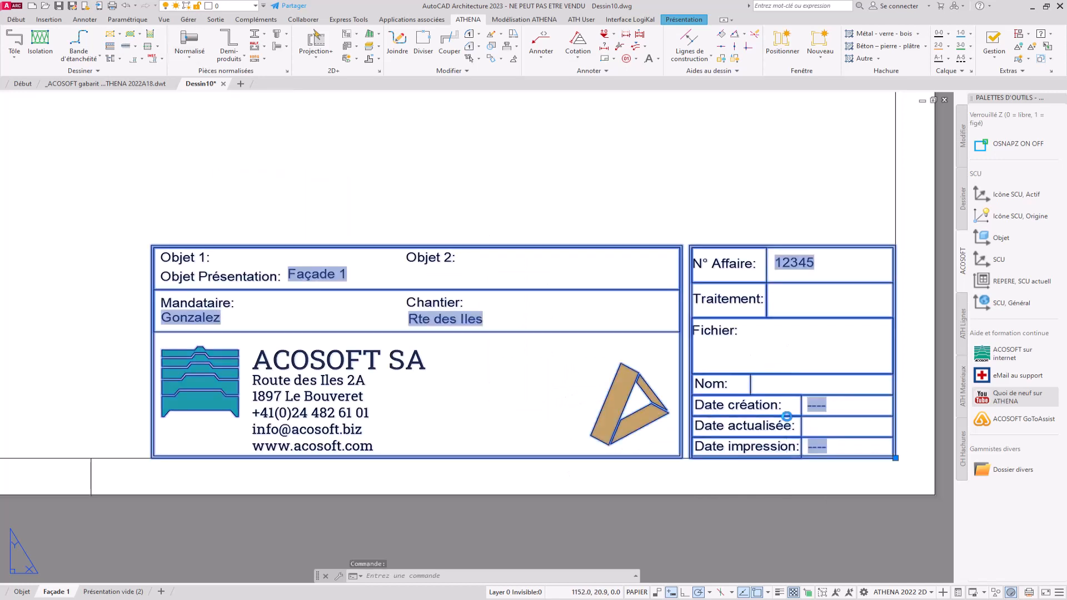
left_click_drag(651, 375, 722, 507)
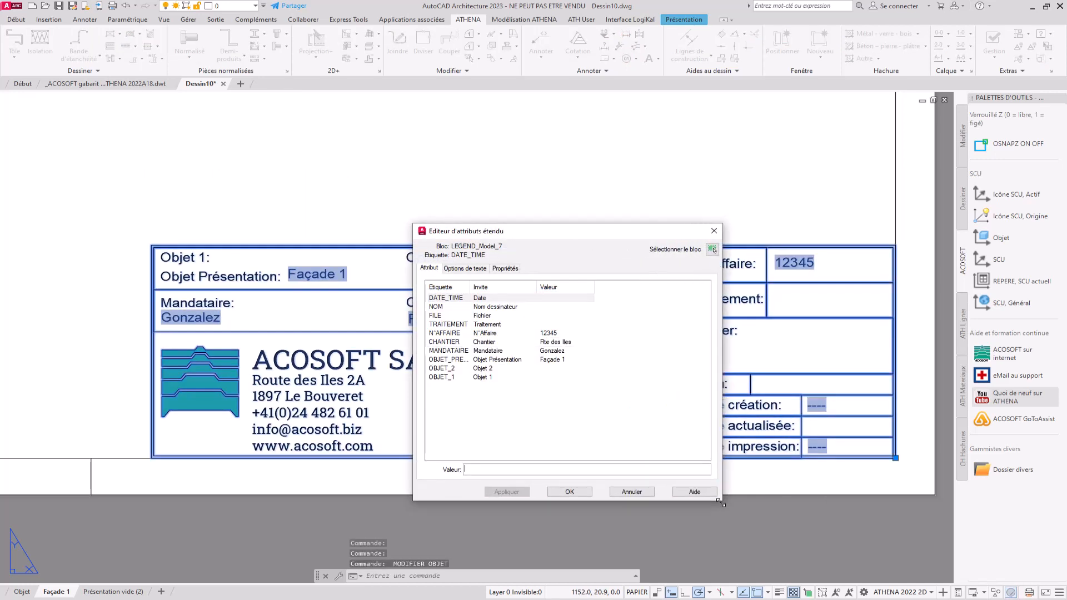
left_click(473, 332)
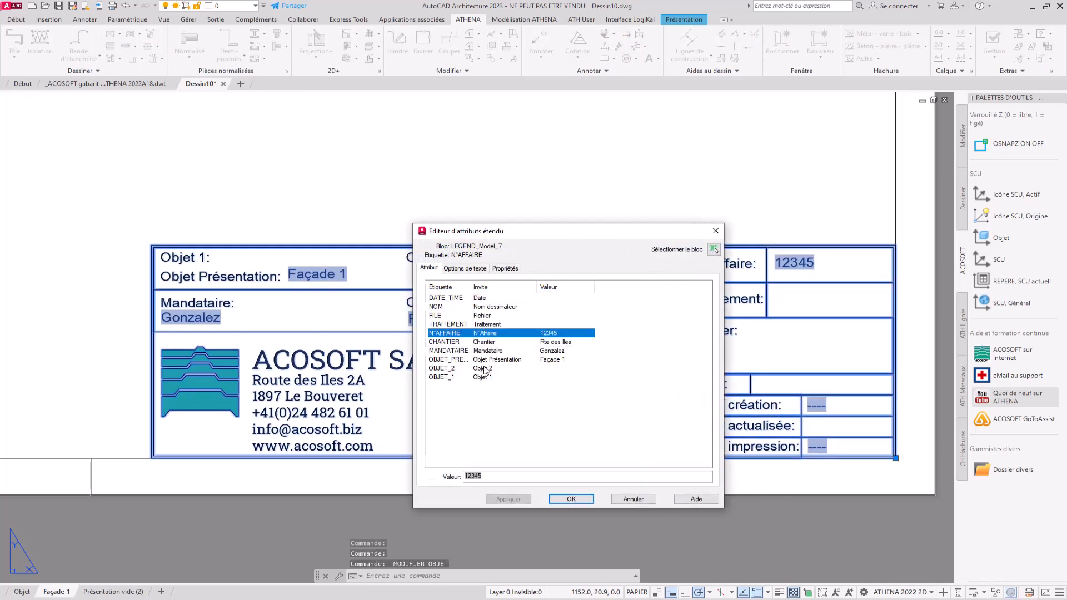
left_click(496, 476)
left_click(623, 501)
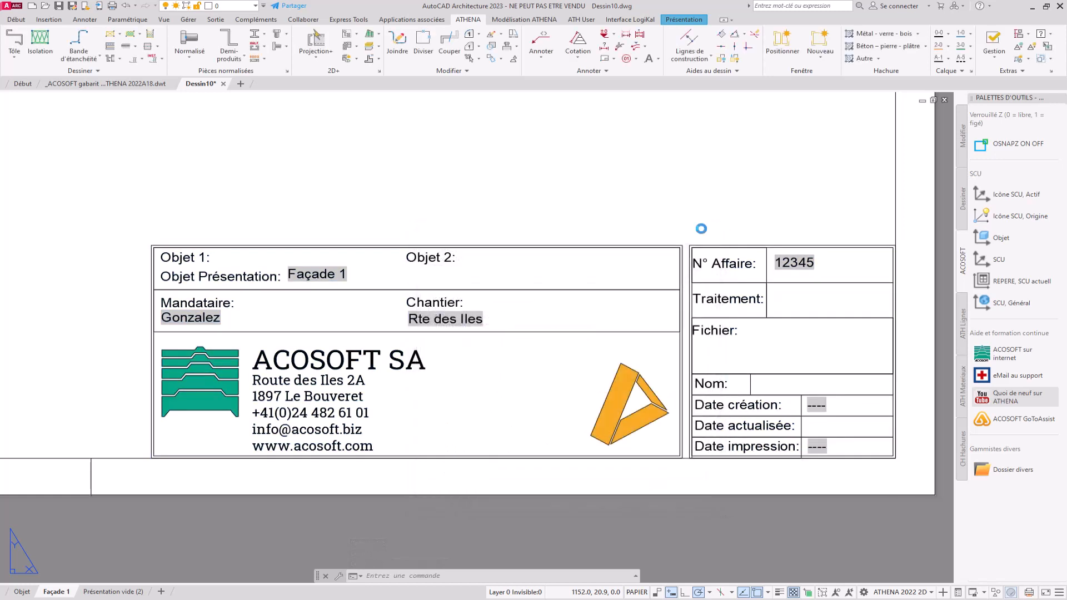
- Run ATHENA's Inscription cartouche on the Façade 1 title block and accept the date update
left_click(614, 59)
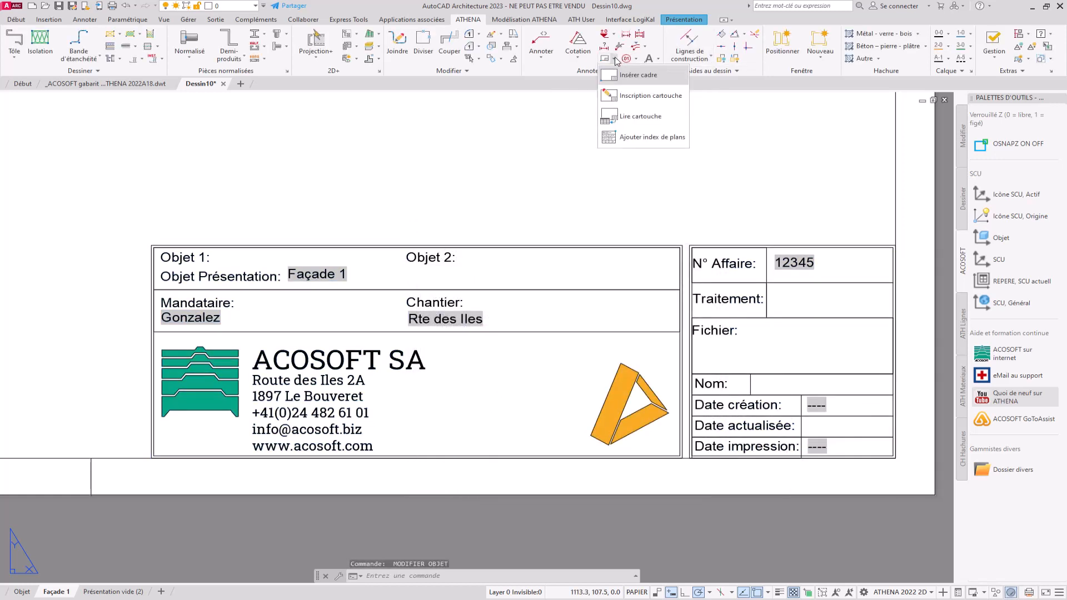
left_click(637, 95)
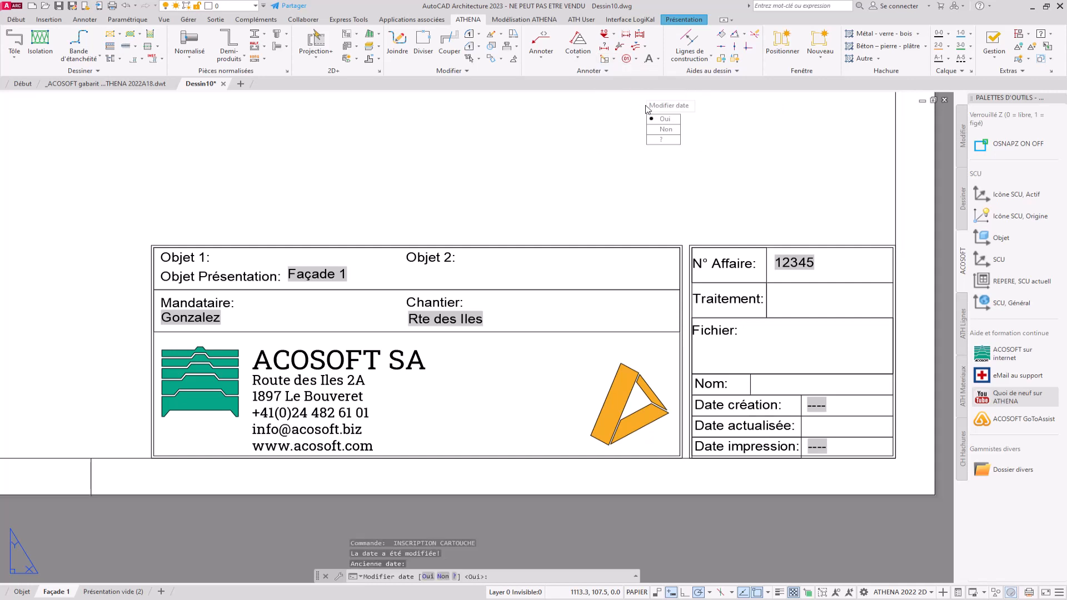
left_click(676, 119)
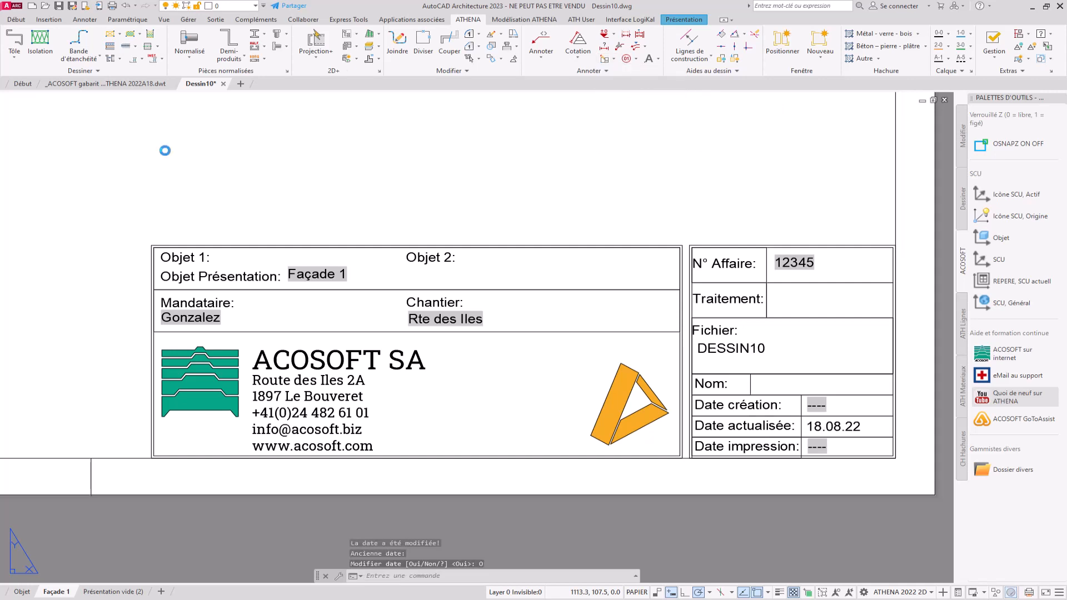
- Enter the drafter's name and Traitement IGP, append Ouest to Objet Présentation, and complete the N°Affaire, Chantier and Mandataire attributes
left_click_drag(235, 191, 255, 130)
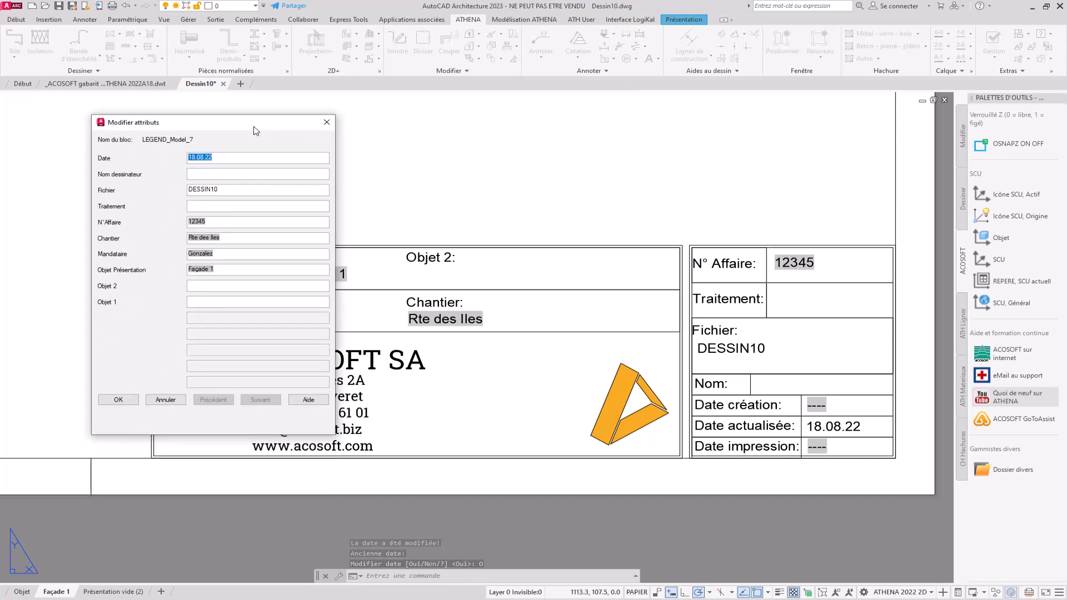
left_click(245, 174)
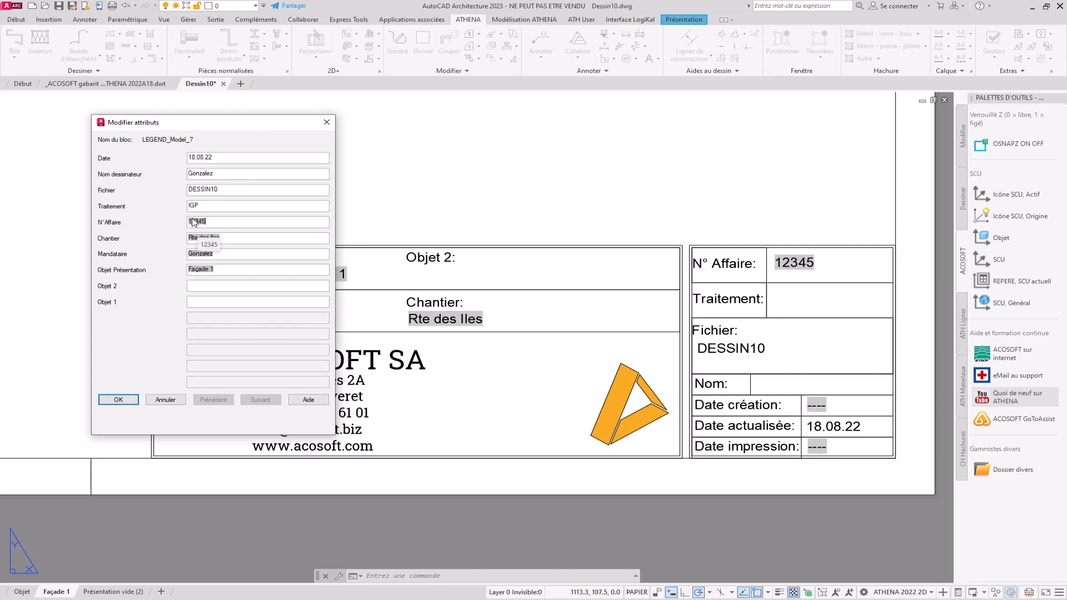
left_click(211, 226)
left_click(166, 400)
- Rename the layout Présentation vide (2) as Façade 2
right_click(111, 592)
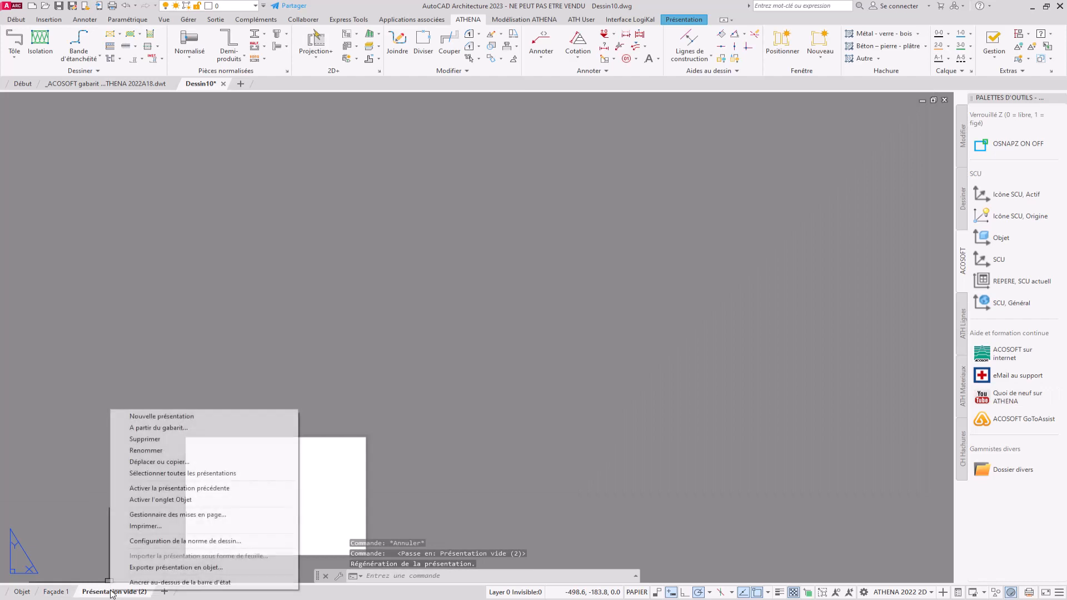
left_click(167, 450)
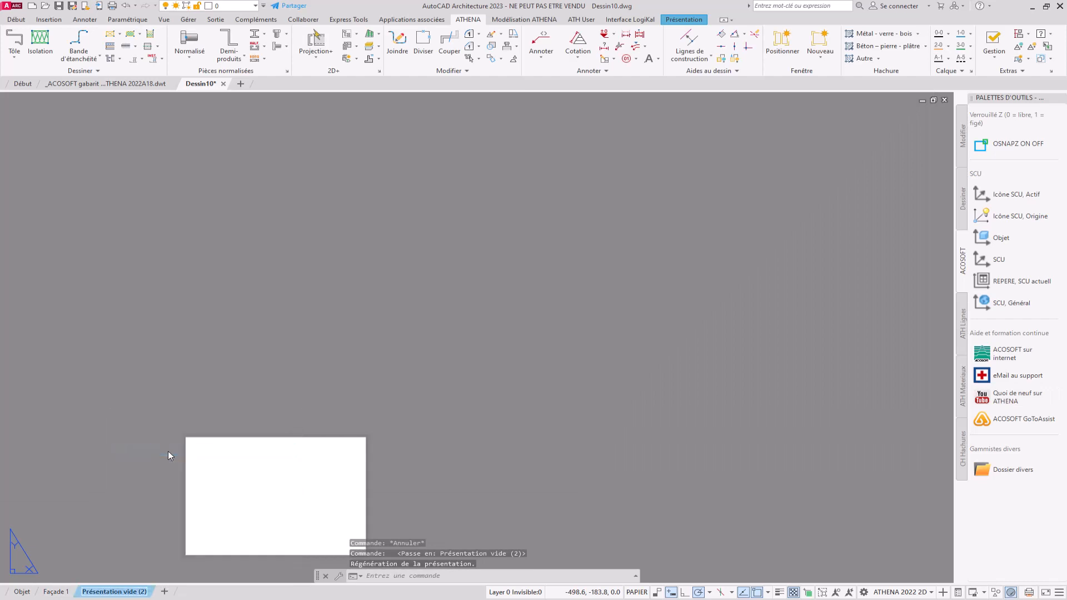
type("F")
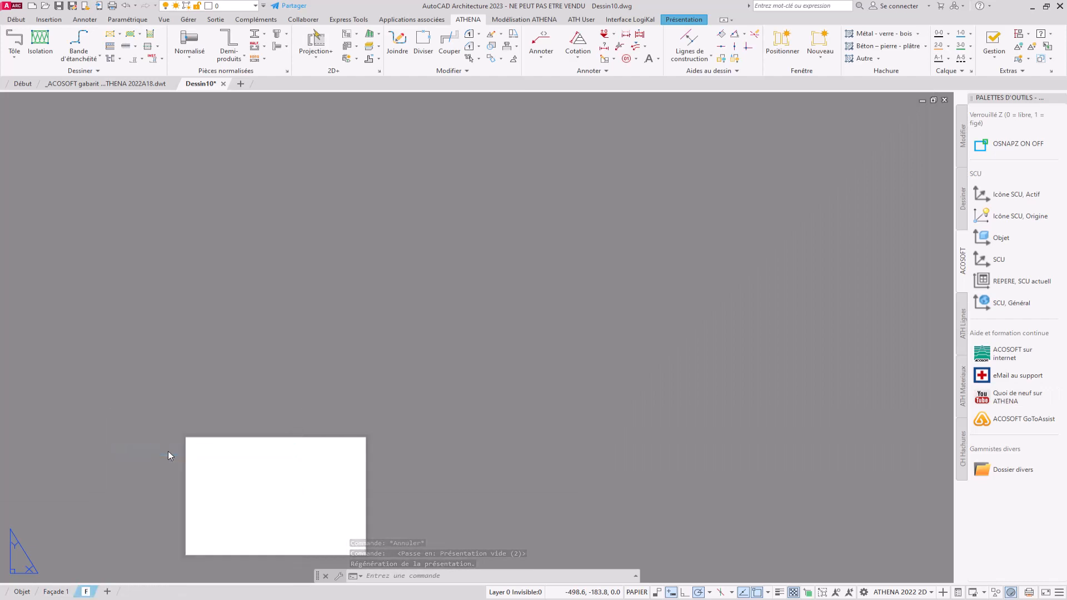
type("açade 2")
left_click(167, 451)
left_click(166, 502)
- Insert the ACO A0-H frame with the ath_caption_07 title block at scale 1:1 and point 0,0,0 in the Façade 2 layout
scroll(186, 492, "up", 2)
middle_click_drag(184, 483, 205, 345)
left_click(613, 61)
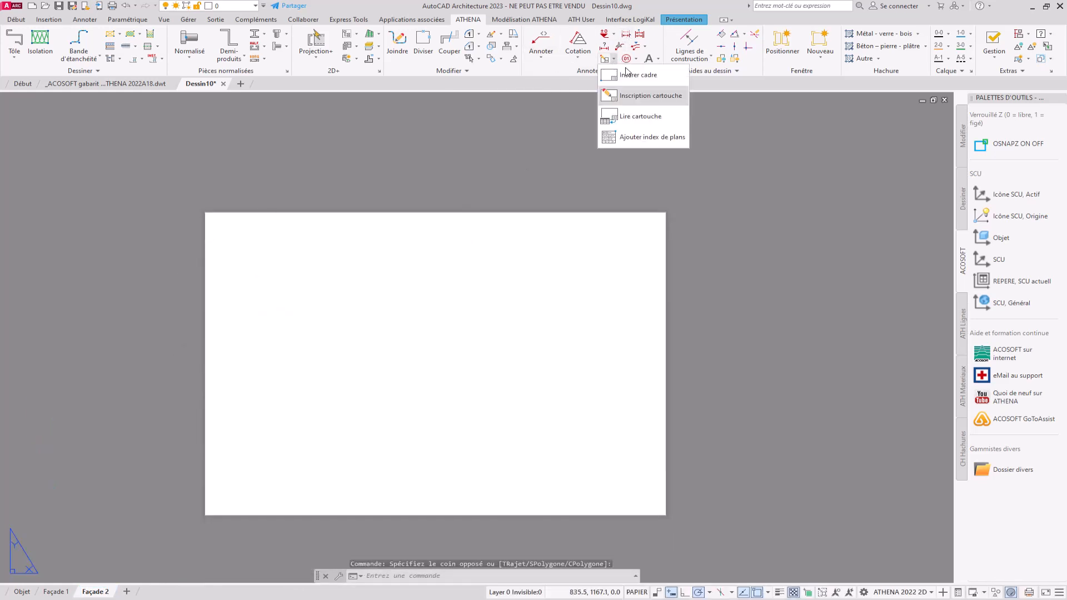
left_click(623, 88)
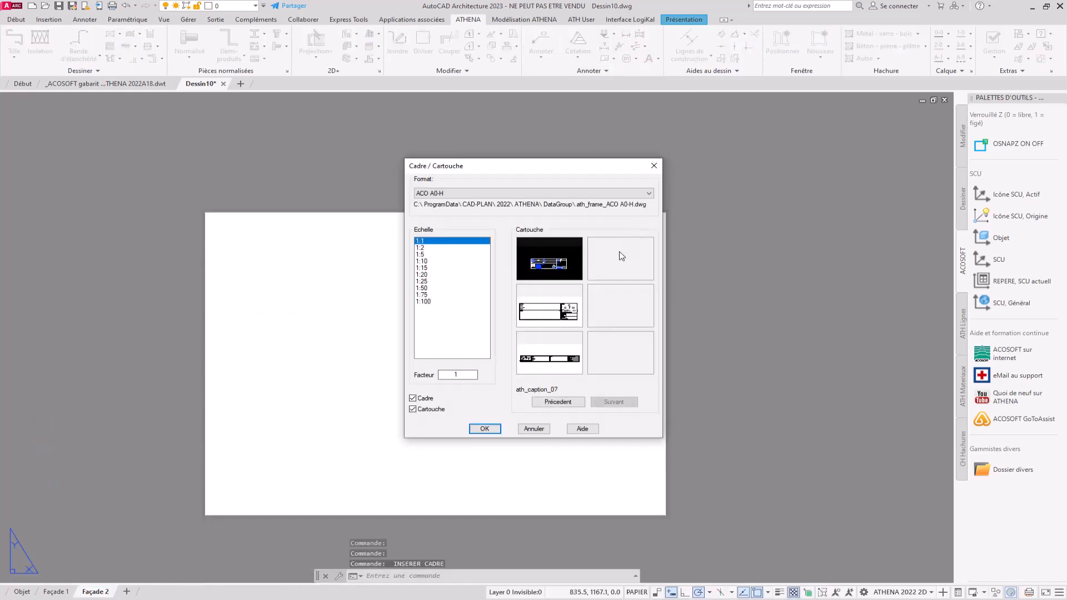
left_click(481, 429)
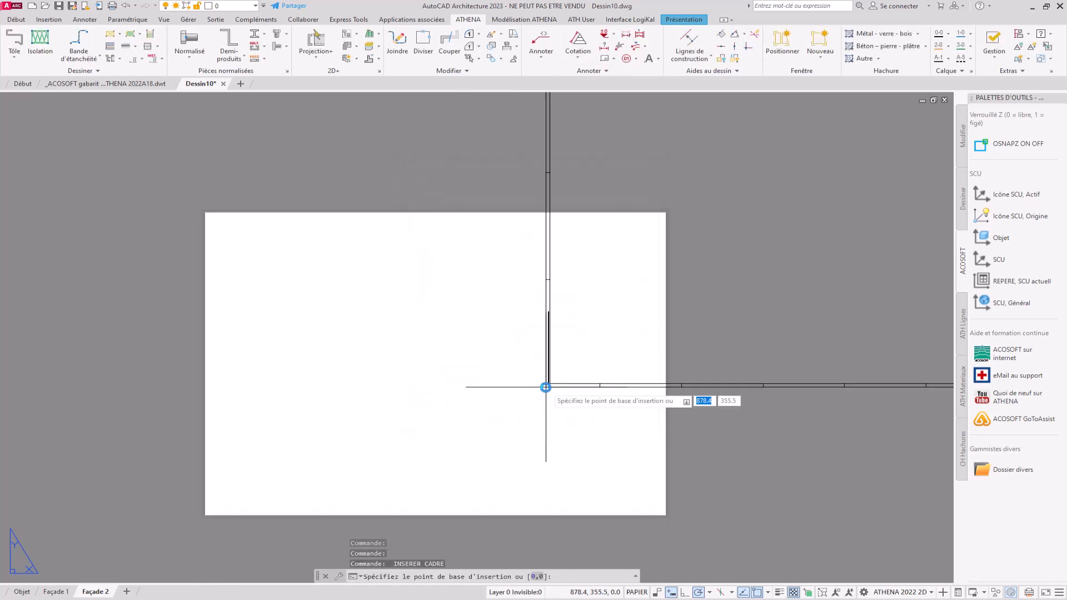
type("0,0,")
key("Return")
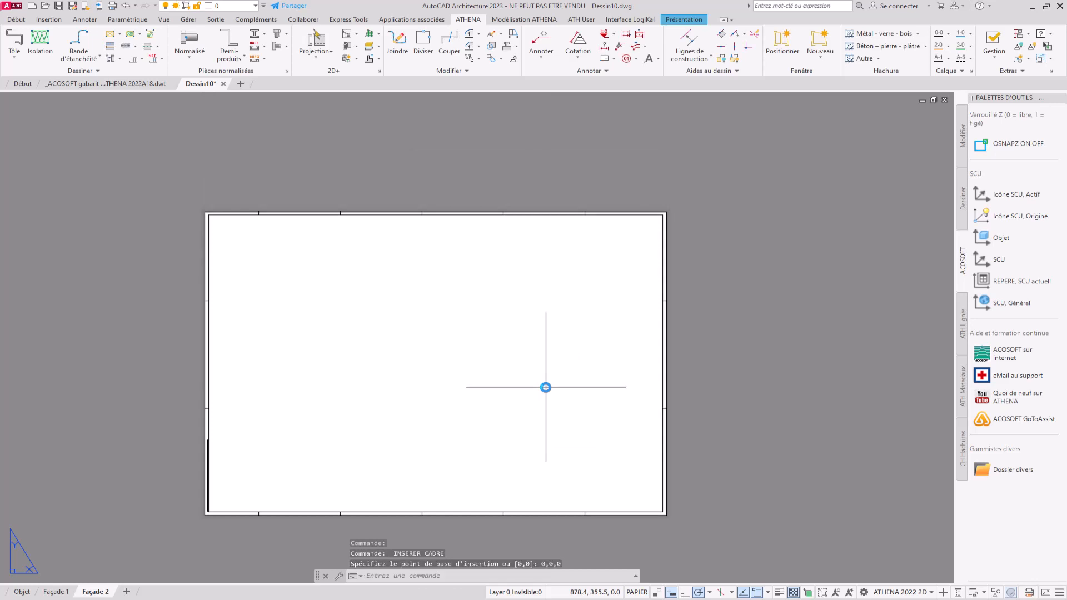
- Examine the Façade 2 title block and compare its attributes with those in the Façade 1 layout
middle_click_drag(638, 462, 540, 453)
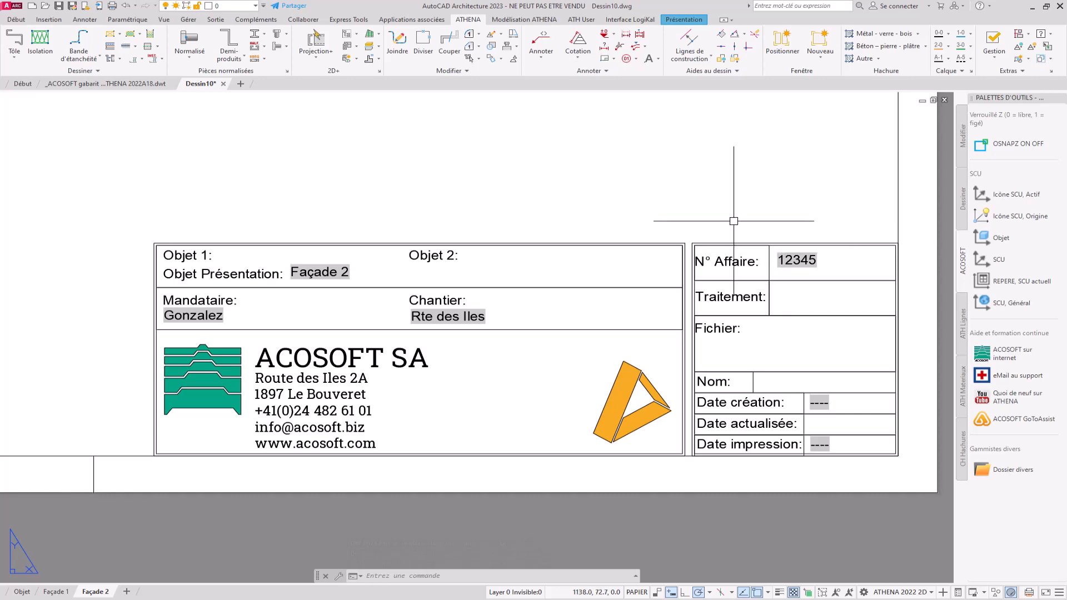
left_click(56, 591)
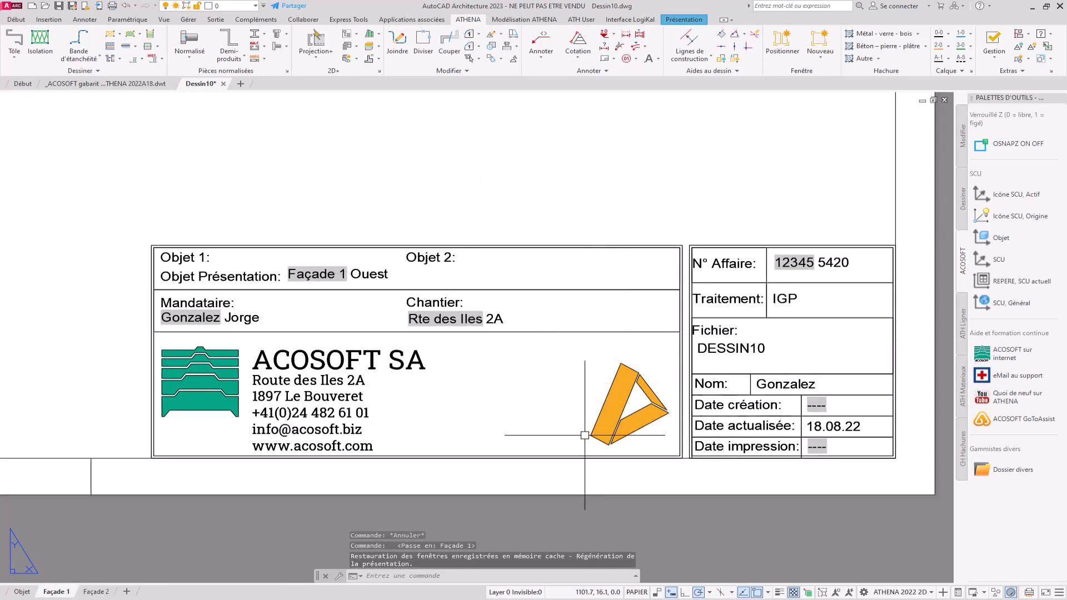
left_click(95, 592)
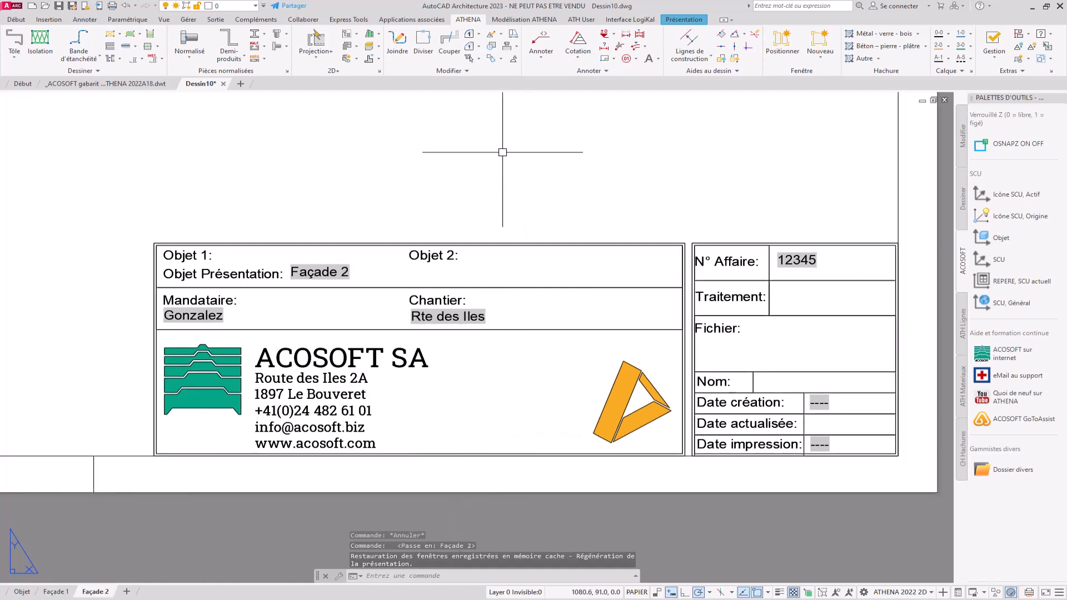
- Edit the Façade 2 title block inscription, entering the drafter's name and Traitement Zinguage a chaud
left_click(614, 59)
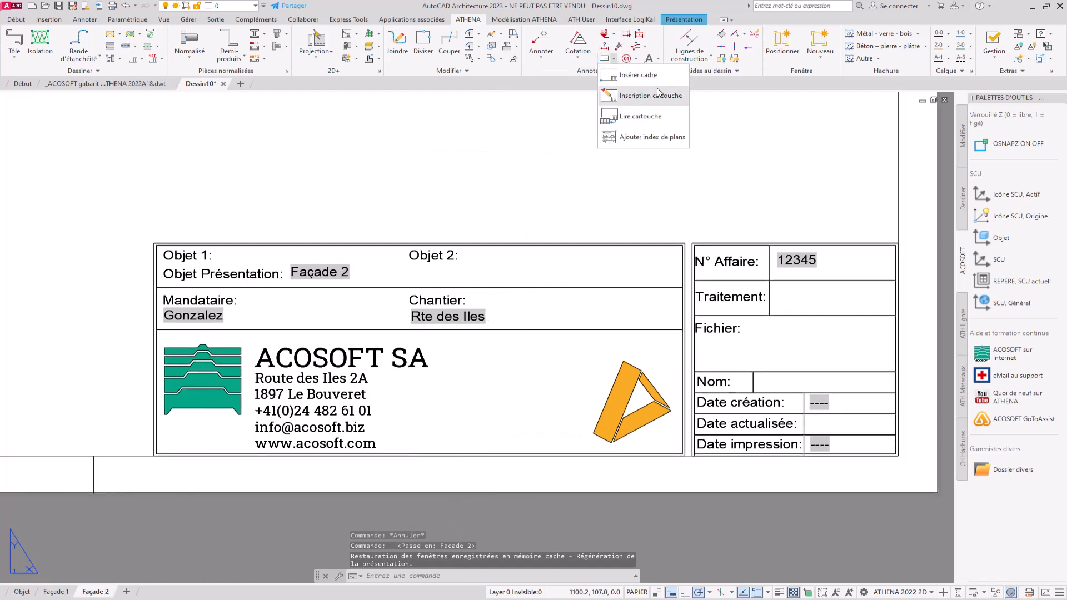
left_click(650, 89)
left_click(670, 124)
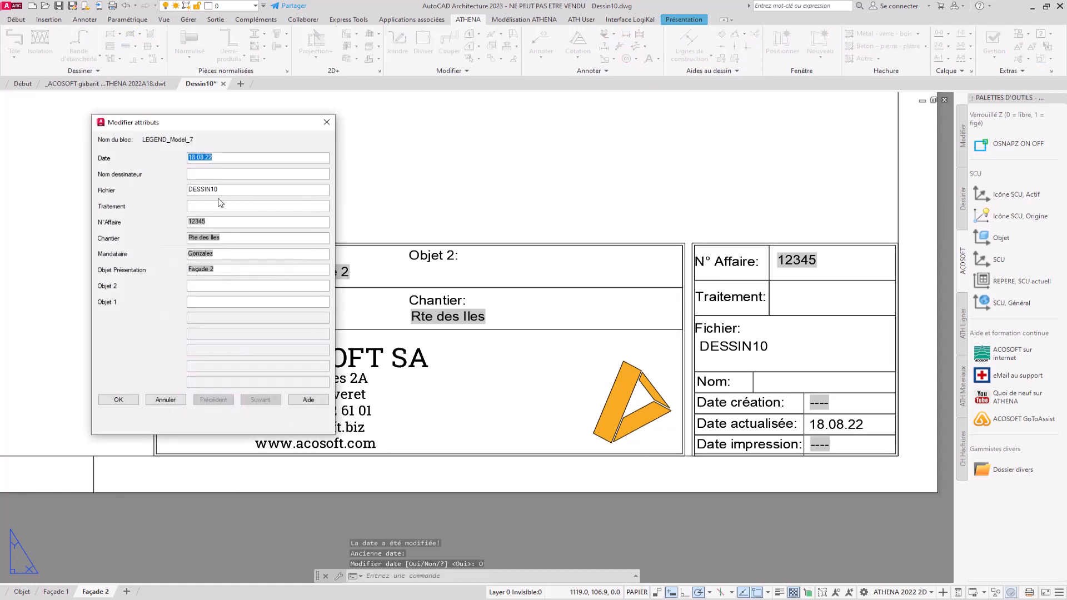
left_click(209, 172)
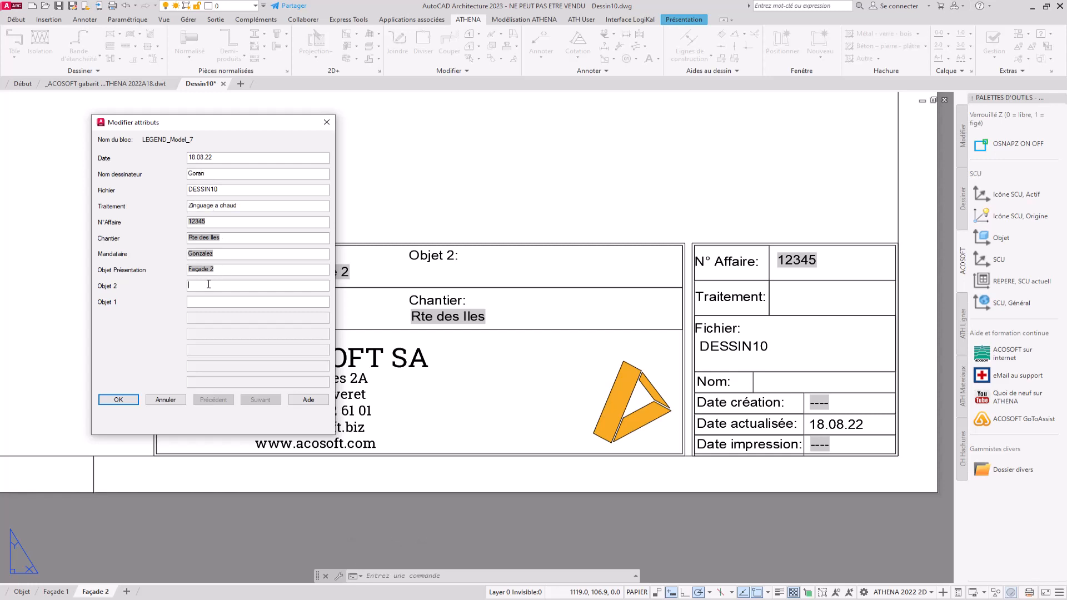
type("2")
left_click(126, 398)
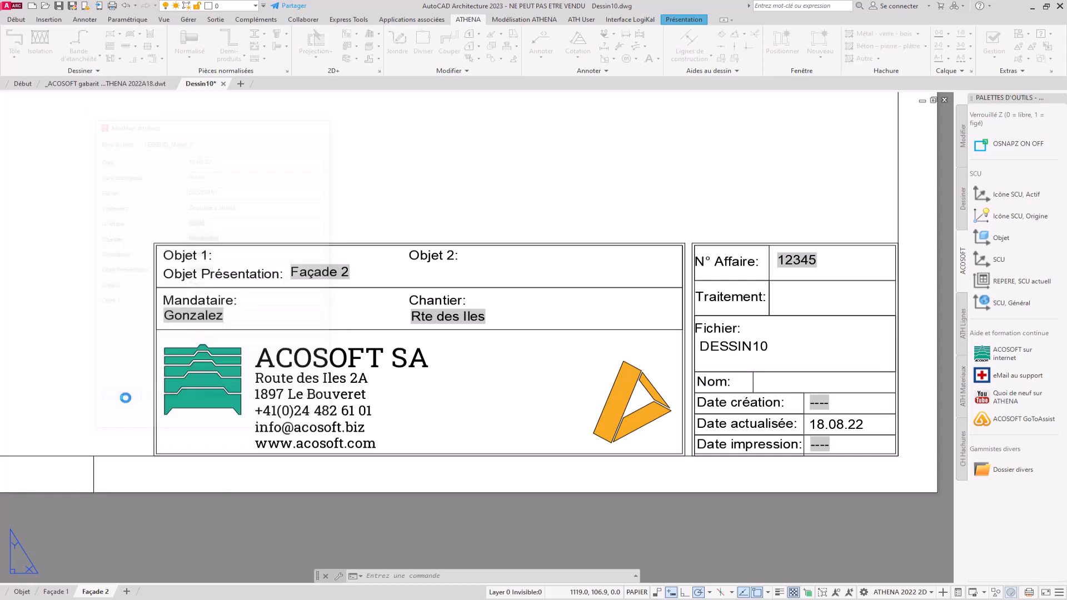
- Switch to the Façade 1 layout and regenerate it to refresh the title block fields
left_click(57, 591)
type("Regen")
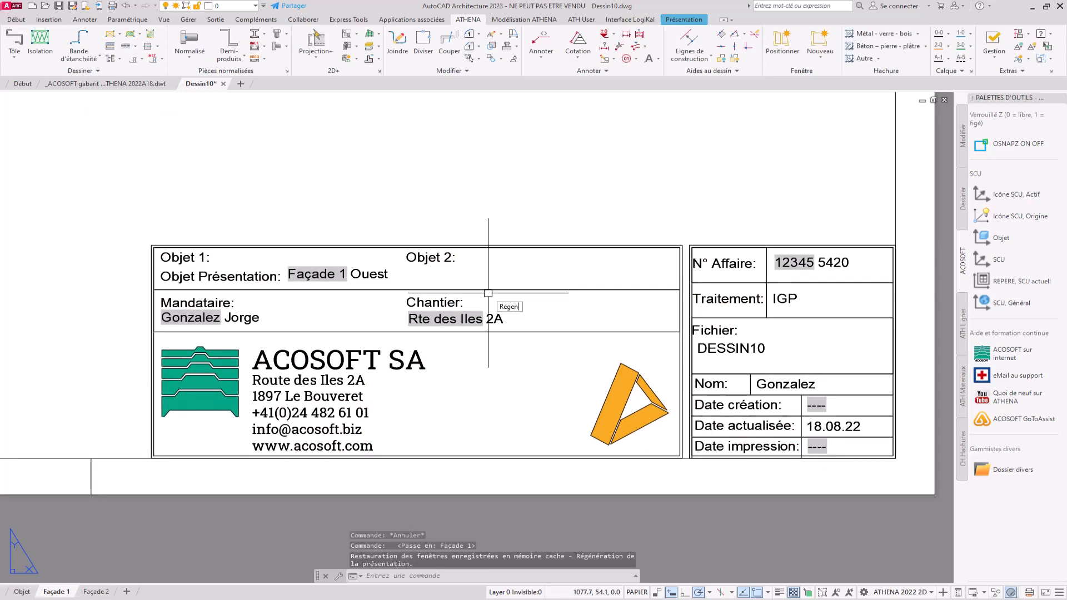
key("Return")
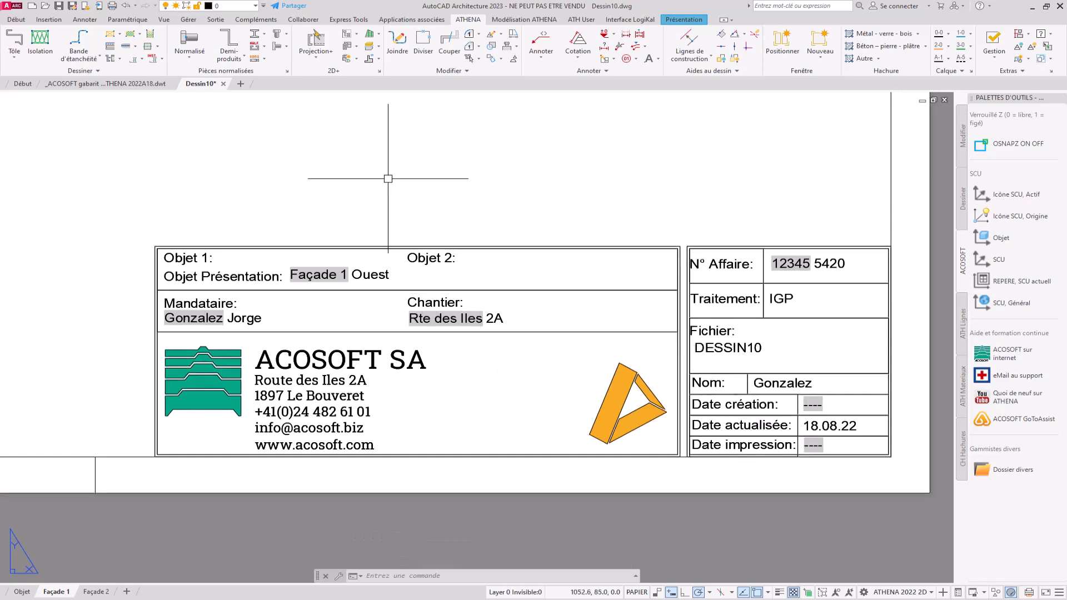
- Save the drawing as Dessin10.dwg on the Bureau in AutoCAD 2018 format
left_click(58, 6)
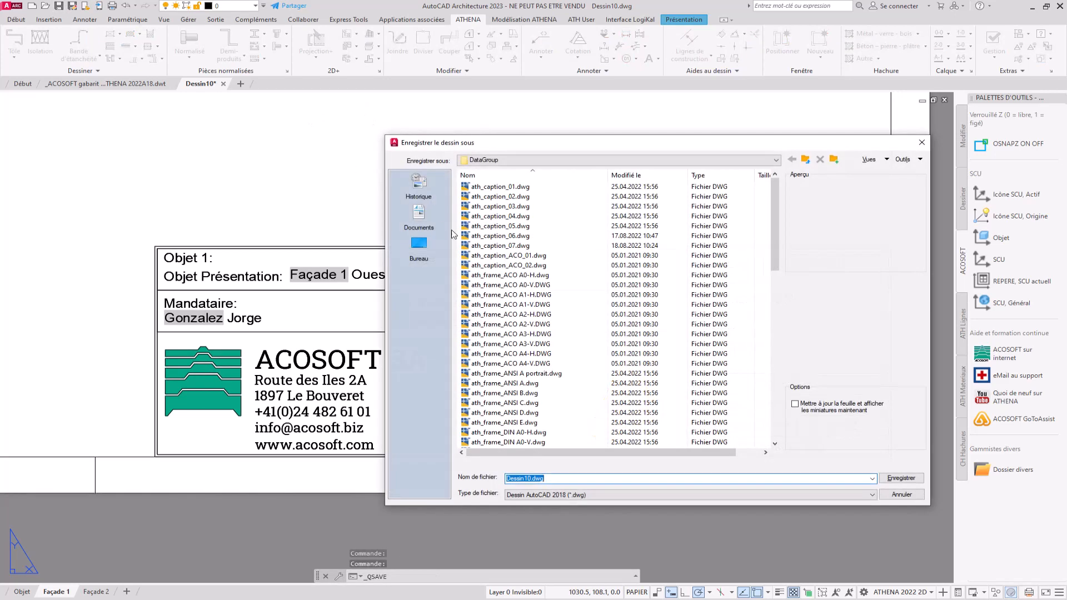
left_click(419, 245)
left_click(901, 478)
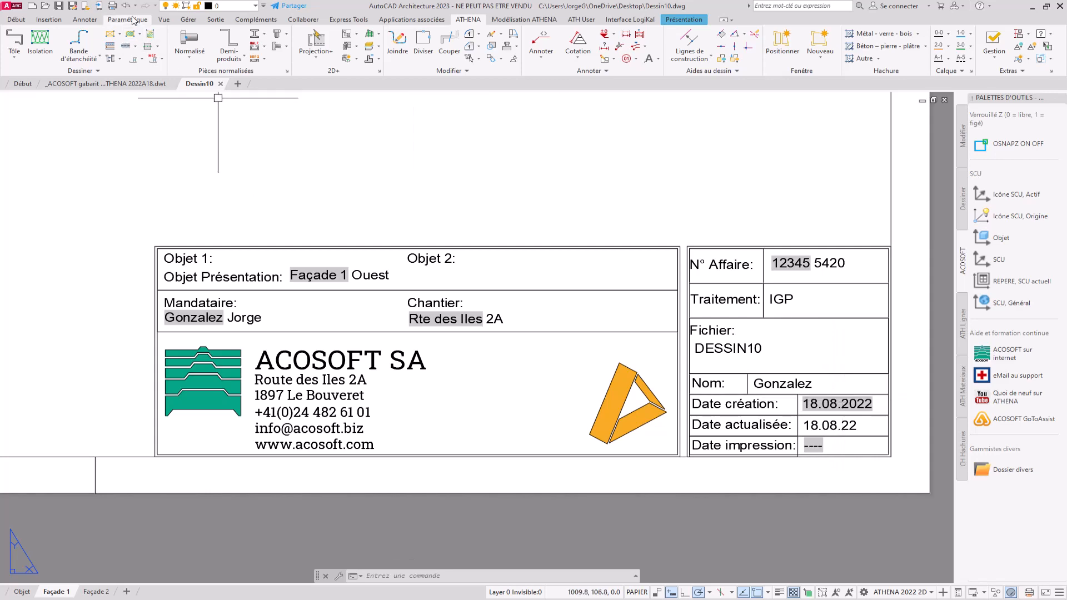
- Plot the Façade 1 layout with DWG To PDF.pc3 to Dessin10-Façade 1.pdf on the Bureau
left_click(112, 6)
left_click(492, 330)
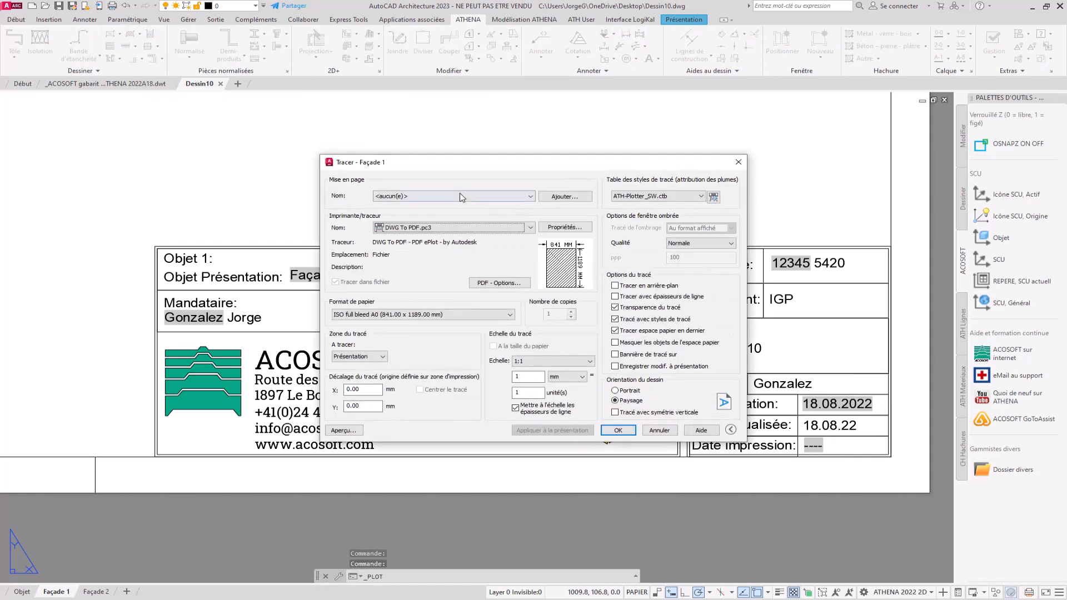
left_click(619, 431)
left_click(389, 180)
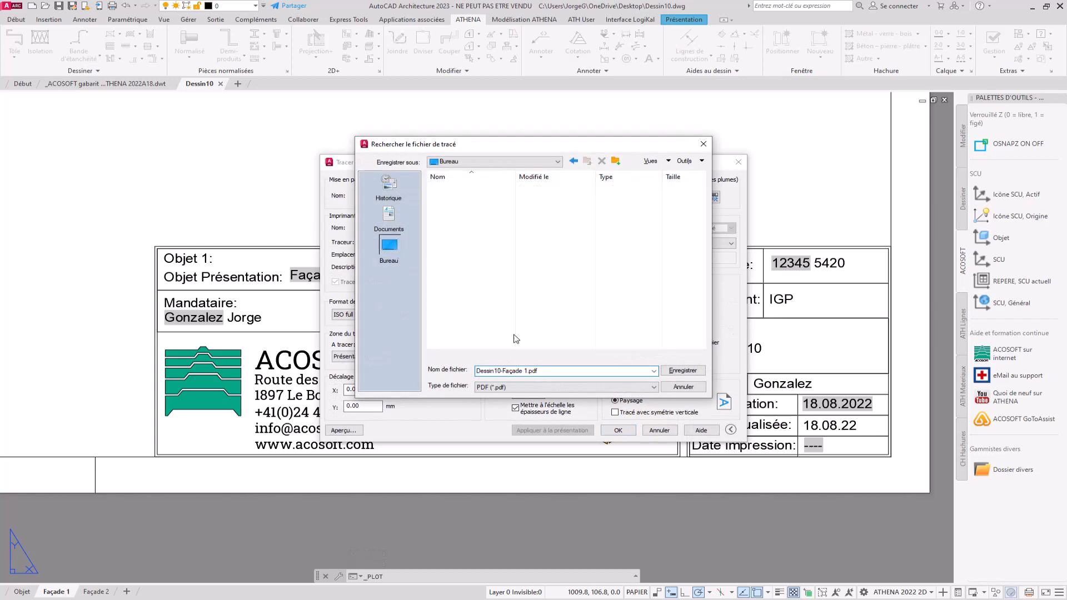
left_click(747, 503)
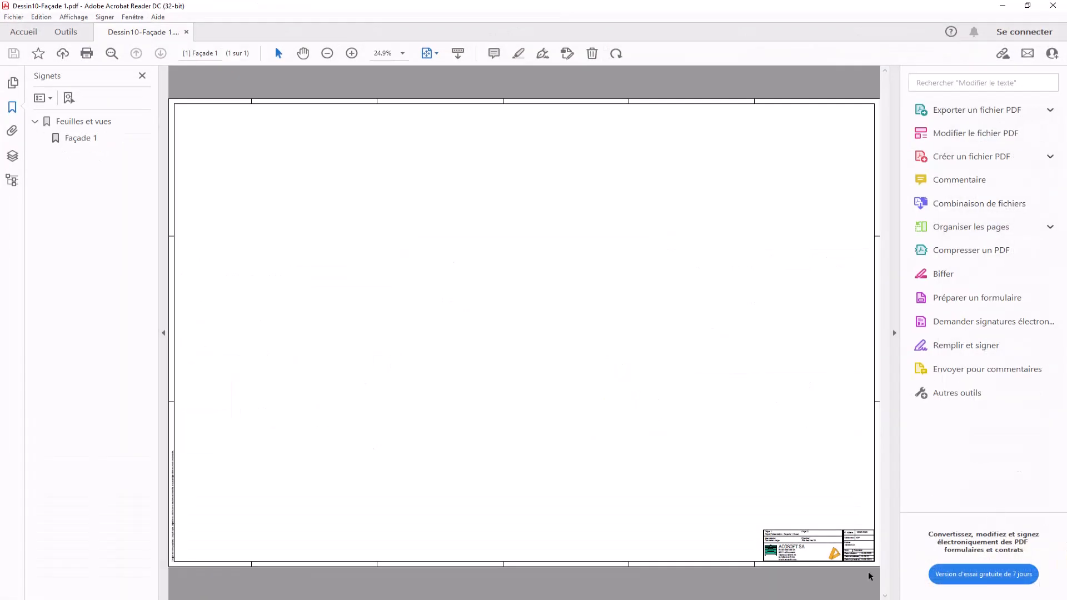
- Examine the title block in the plotted PDF, checking its attributes and the Date impression field
left_click(349, 52)
left_click(349, 52)
left_click(349, 52)
left_click(349, 53)
left_click(349, 52)
left_click(349, 52)
left_click(349, 52)
left_click_drag(883, 122, 857, 566)
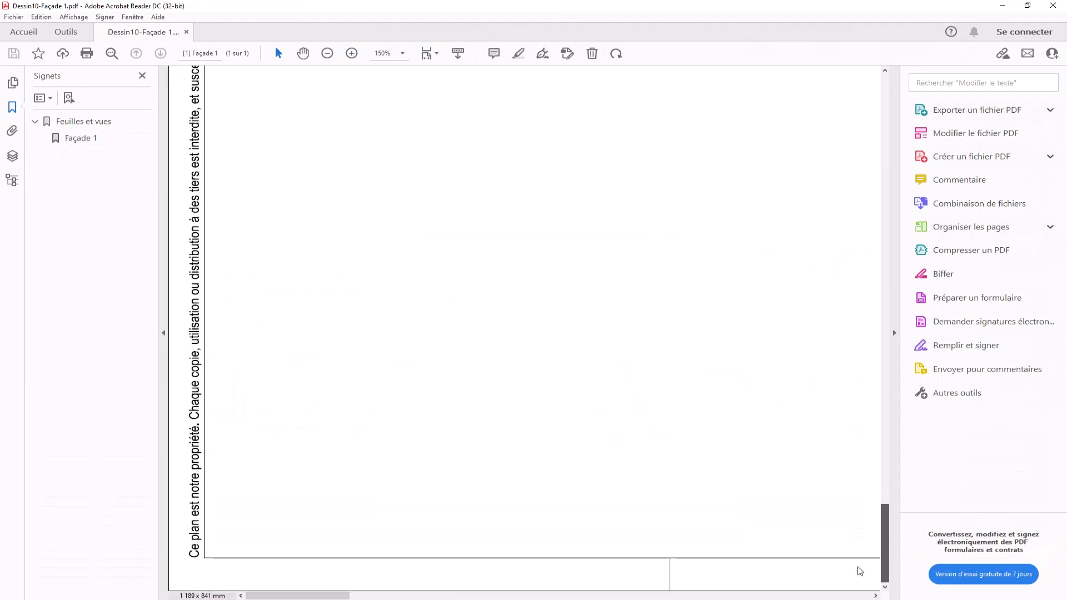
scroll(860, 571, "right", 10, "shift")
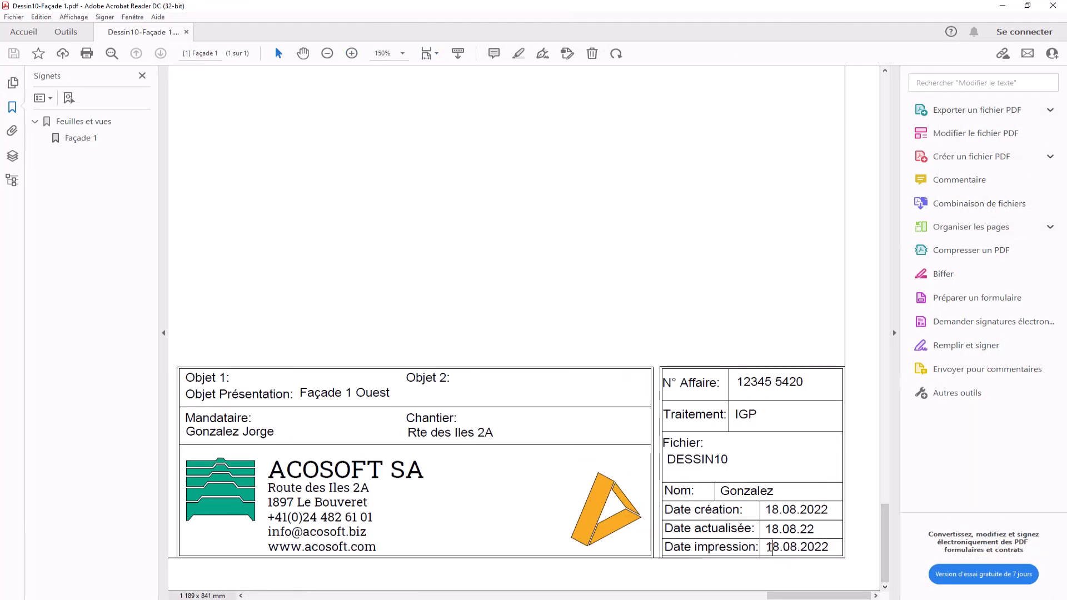
left_click_drag(770, 547, 830, 550)
left_click(837, 553)
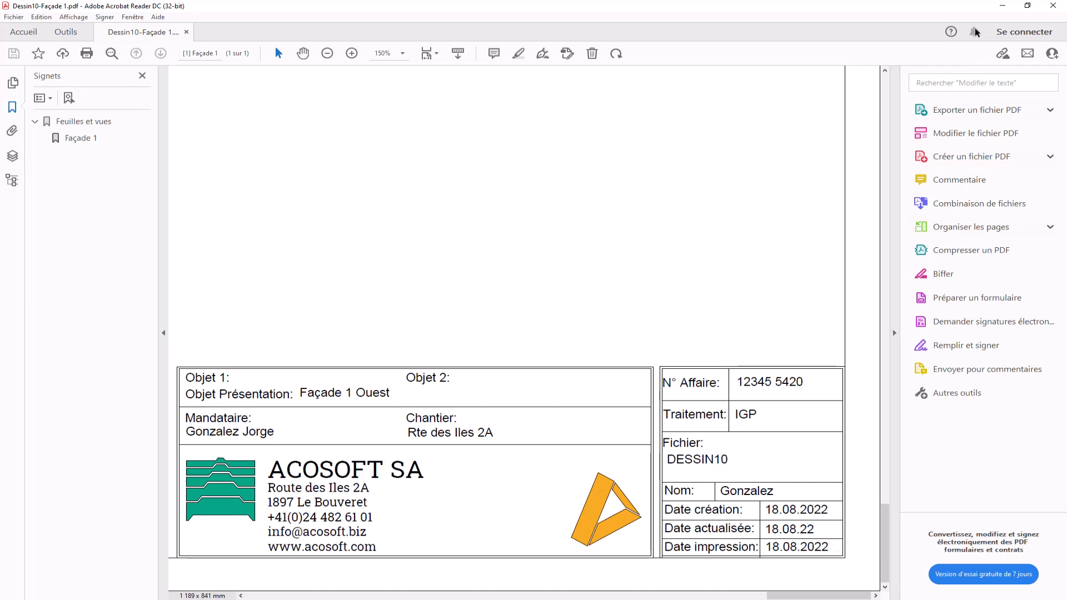
- Close the PDF and the plot notification, and regenerate the Façade 1 layout to update its Date impression field
left_click(1053, 6)
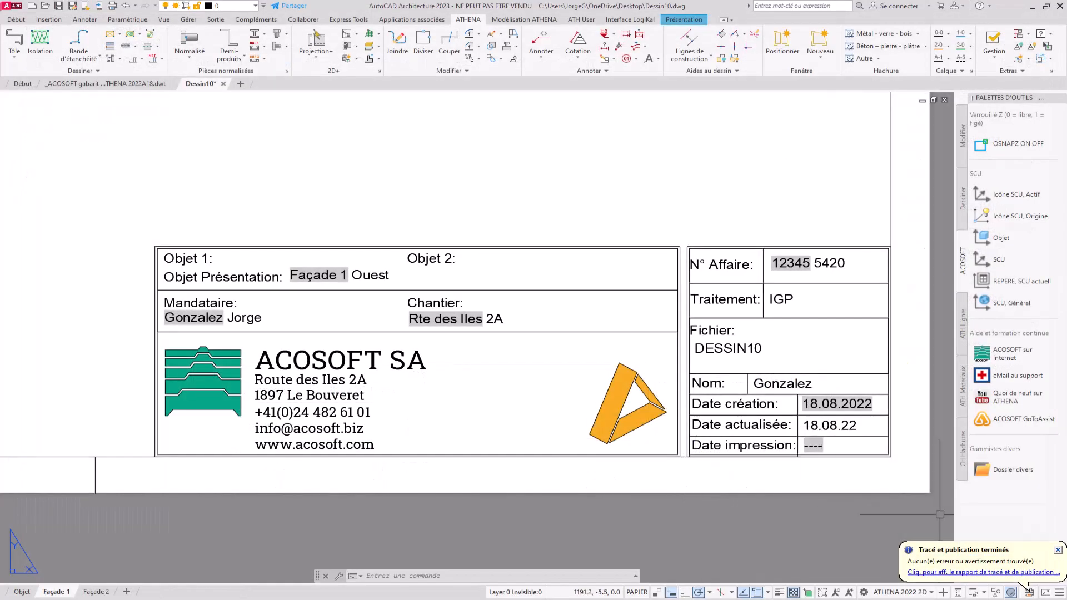
left_click(1057, 550)
type("regen")
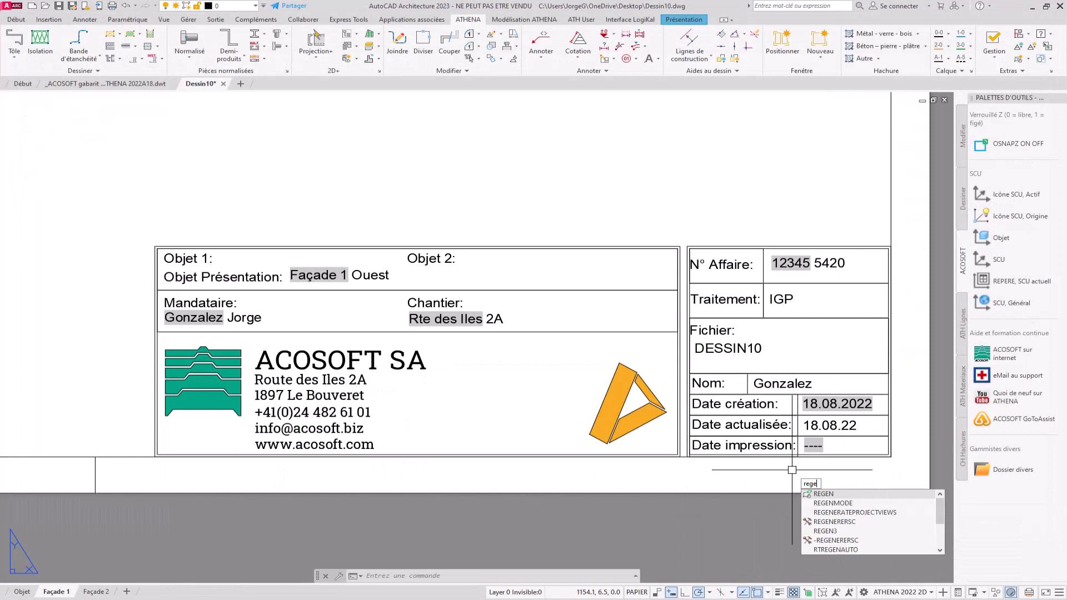
key("Return")
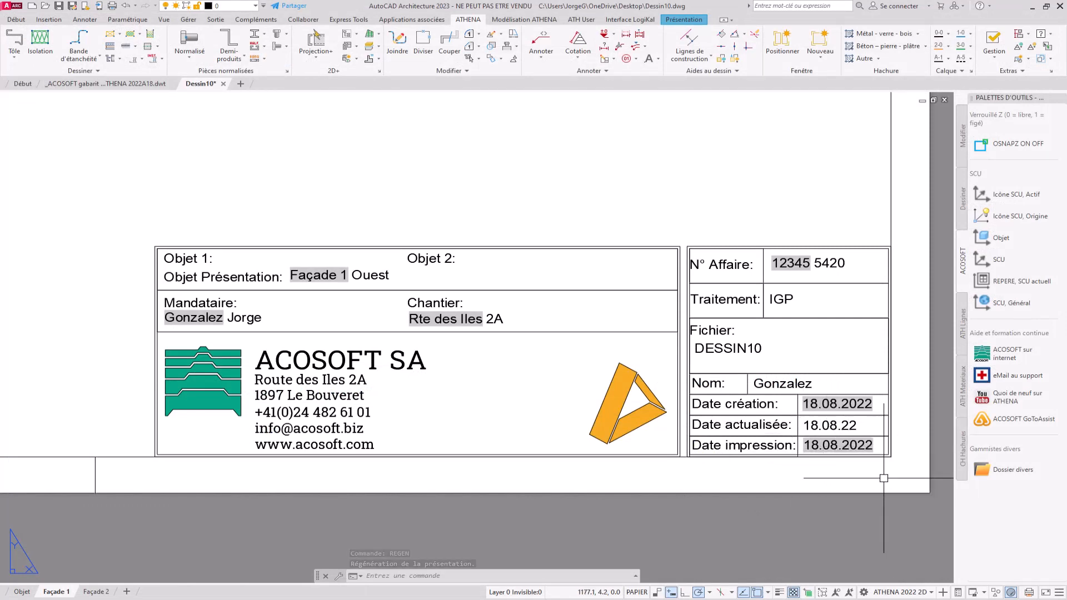